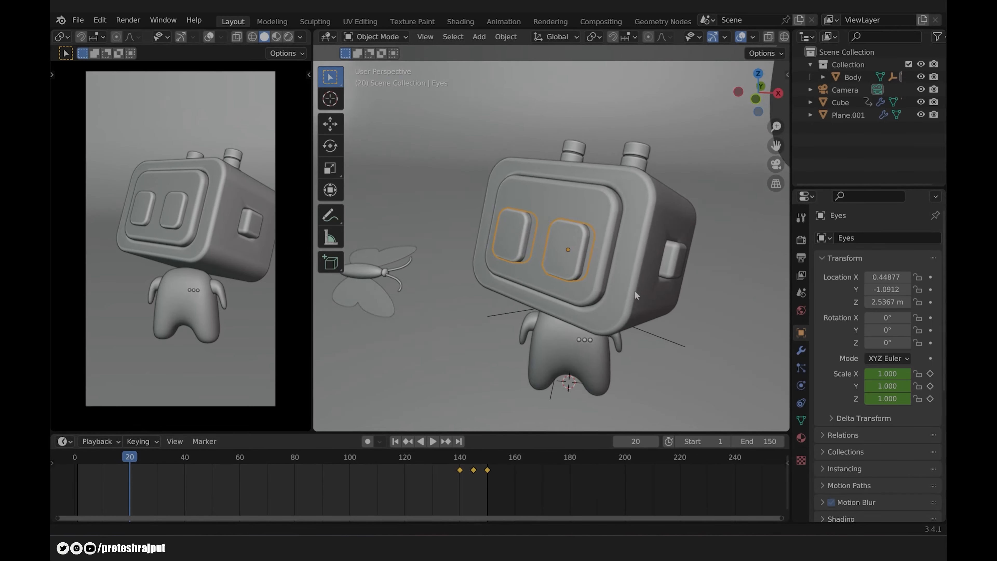
left_click(164, 45)
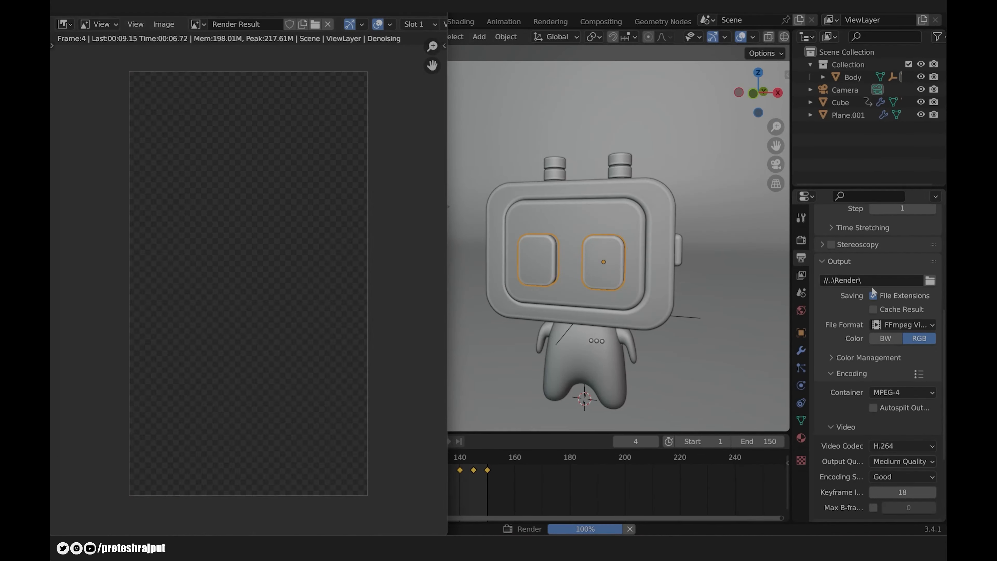
key("Escape")
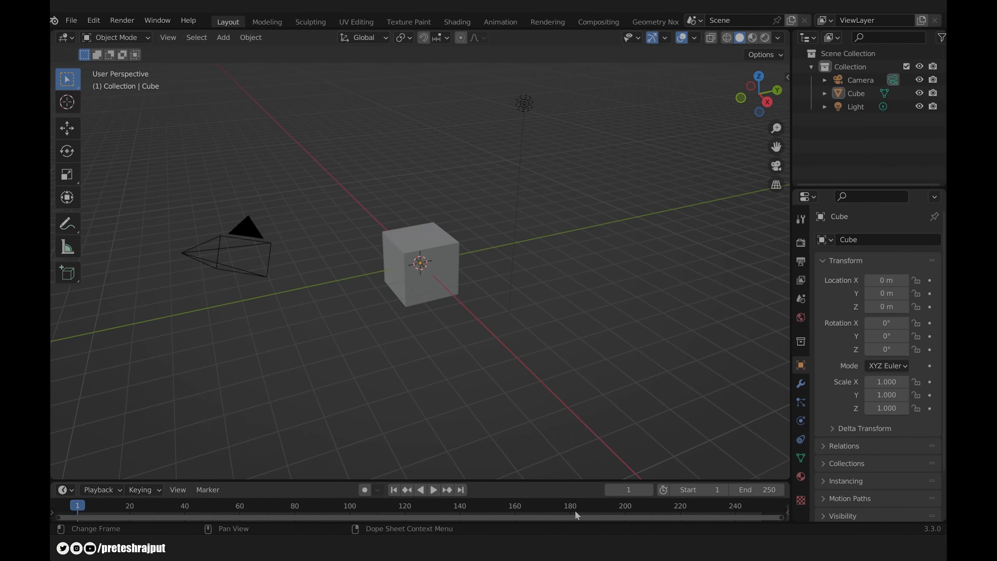
Enlarge the timeline area so its frames and keyframes have more vertical room
left_click_drag(543, 479, 540, 446)
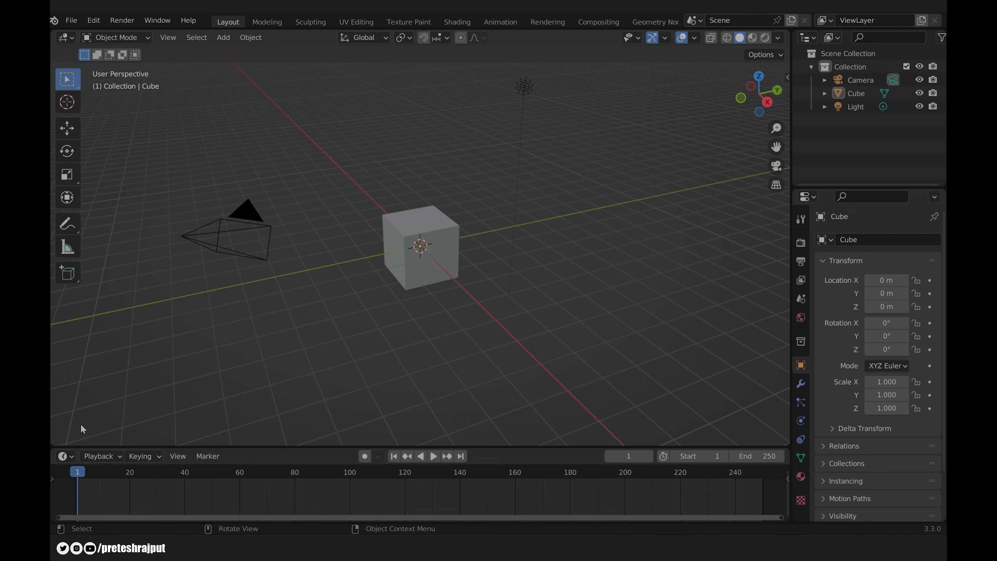
left_click(66, 456)
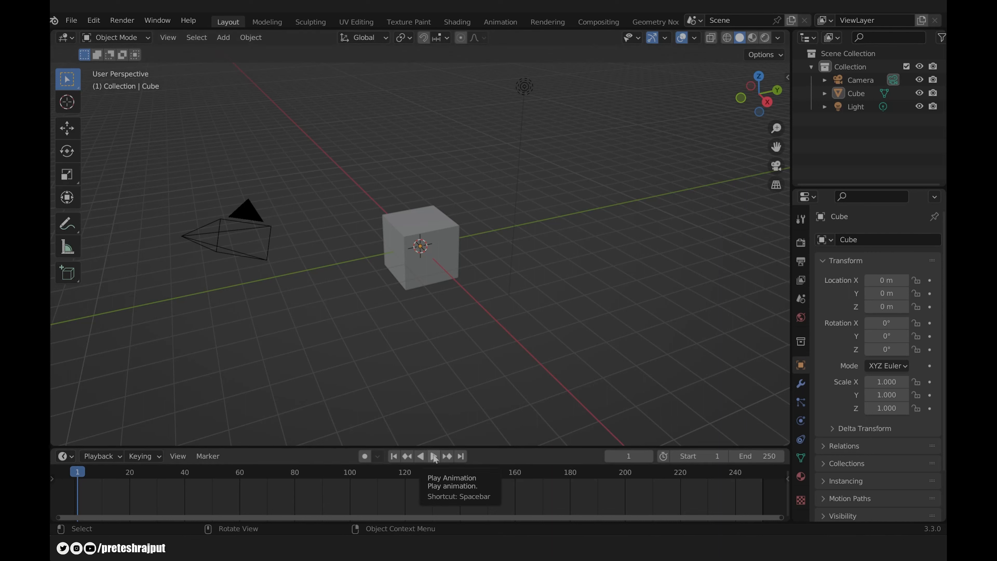
Play and pause the animation twice, returning to the first frame in between
left_click(434, 456)
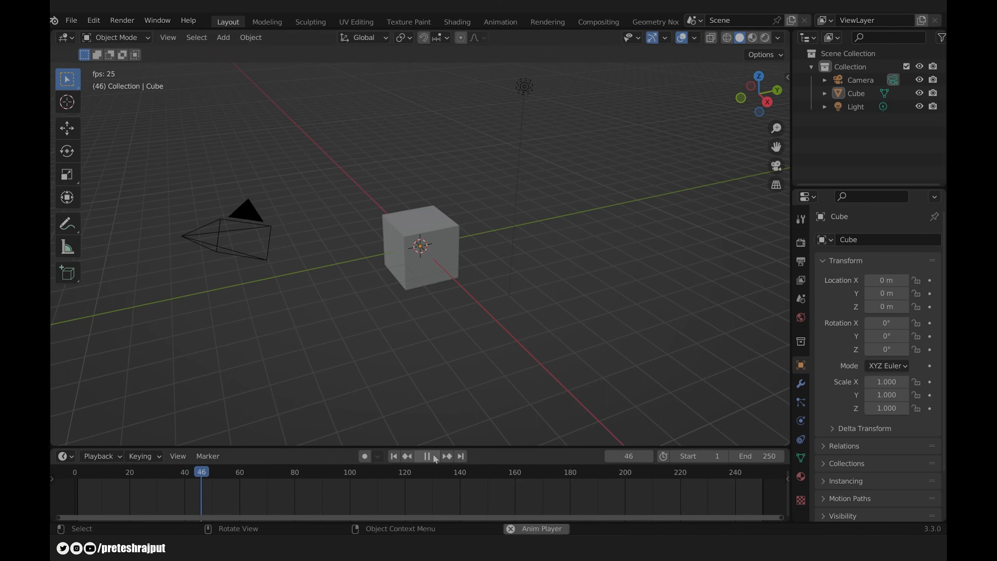
left_click(428, 456)
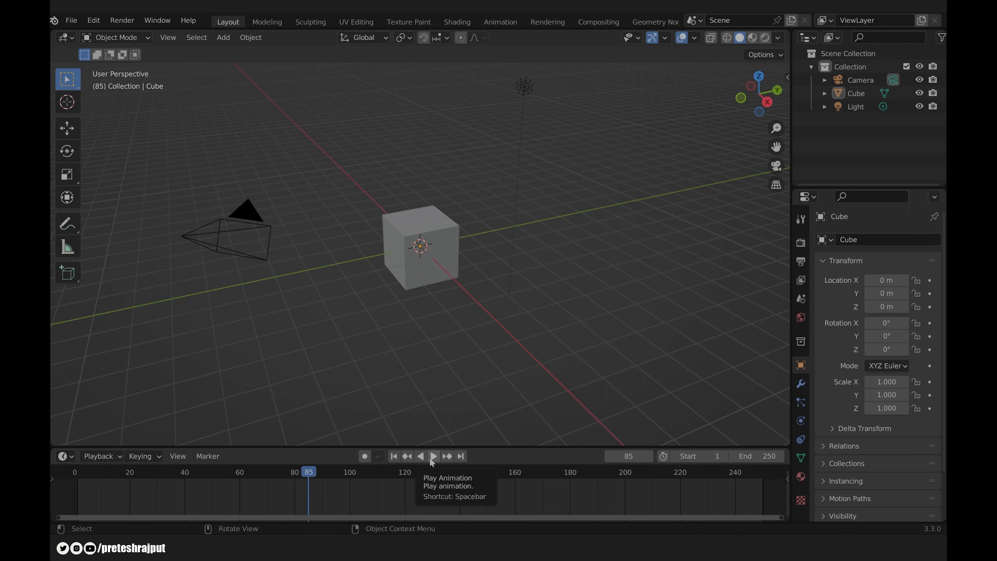
key("shift+Left")
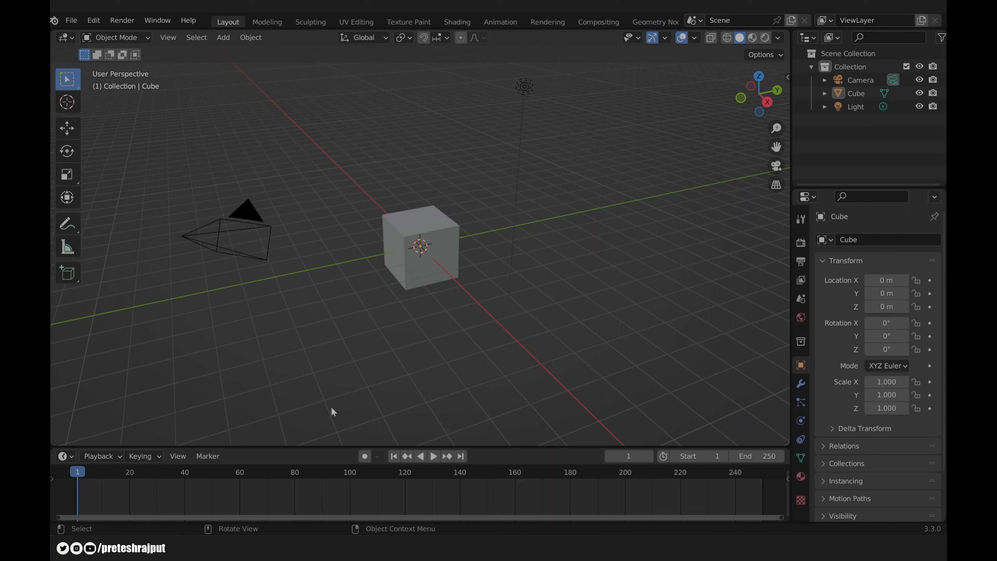
key("space")
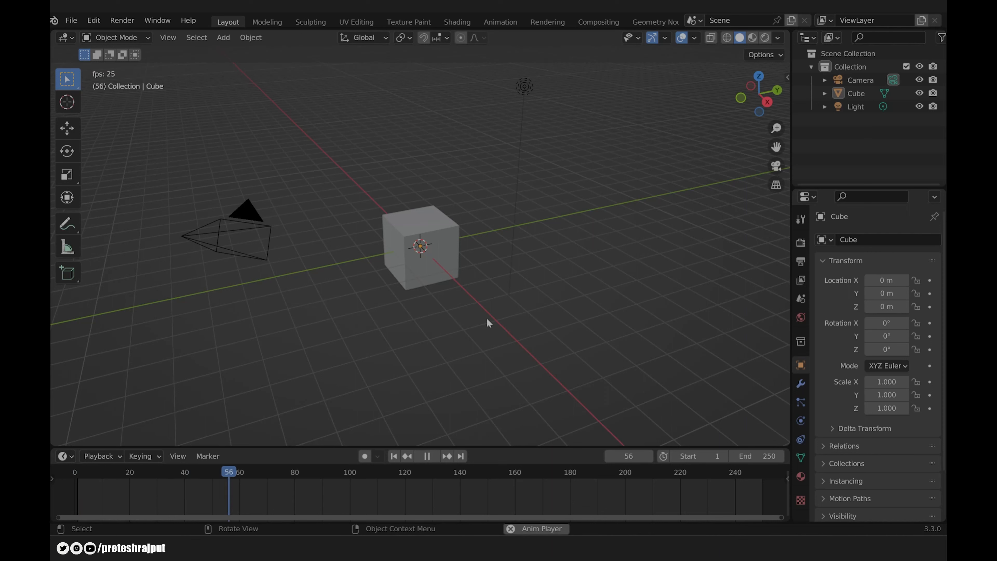
key("space")
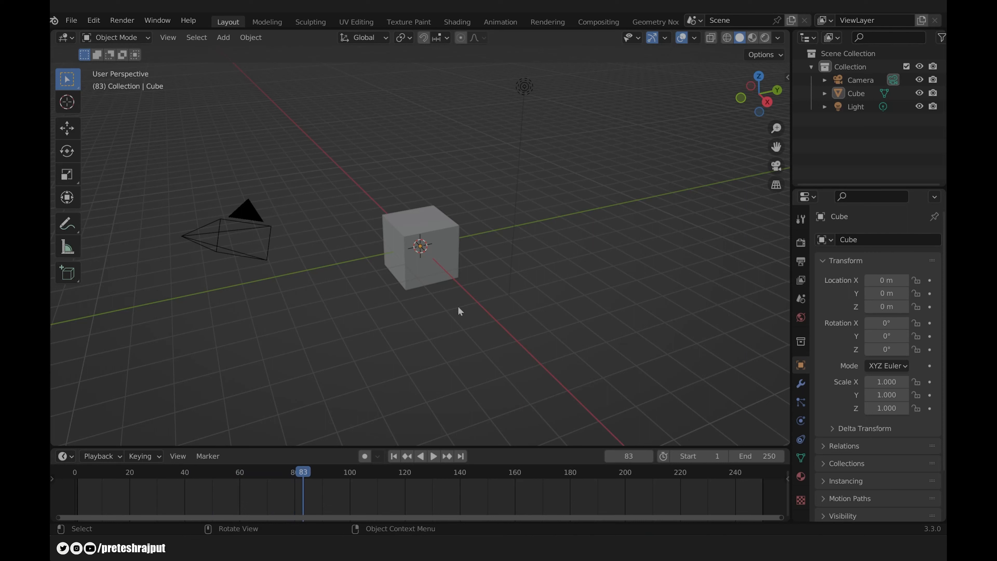
Insert a Location keyframe for the default cube at frame 1
left_click(442, 251)
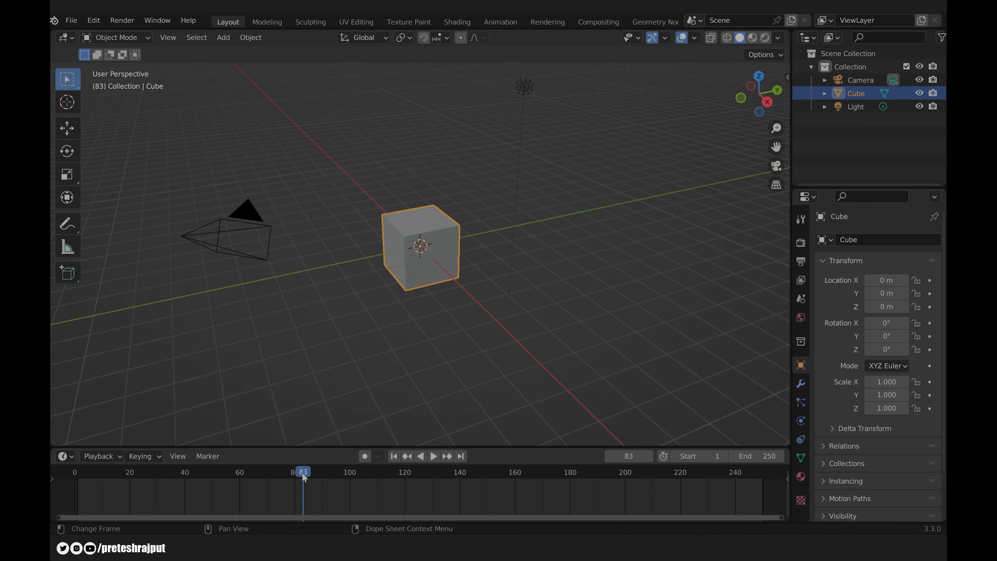
left_click(394, 457)
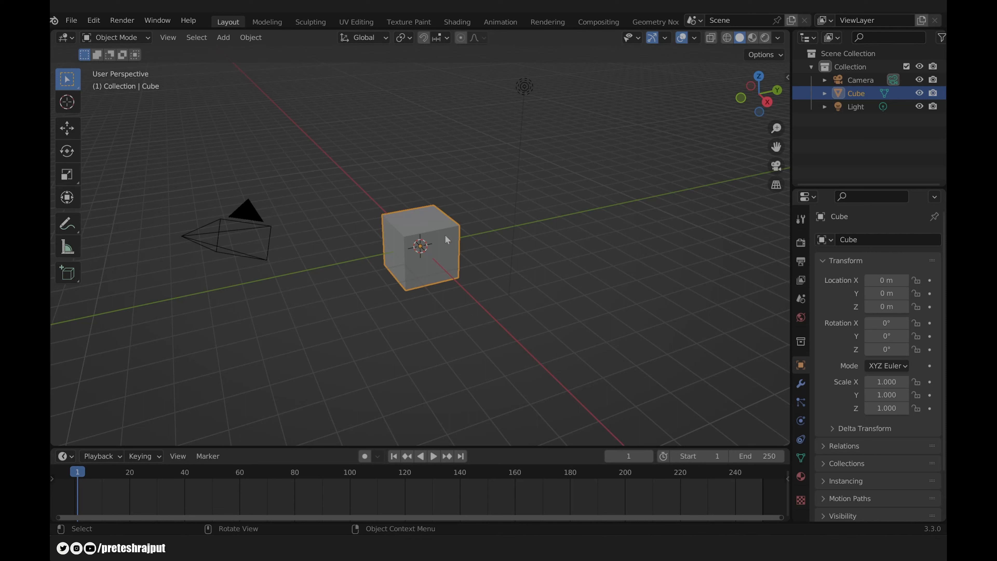
left_click(254, 39)
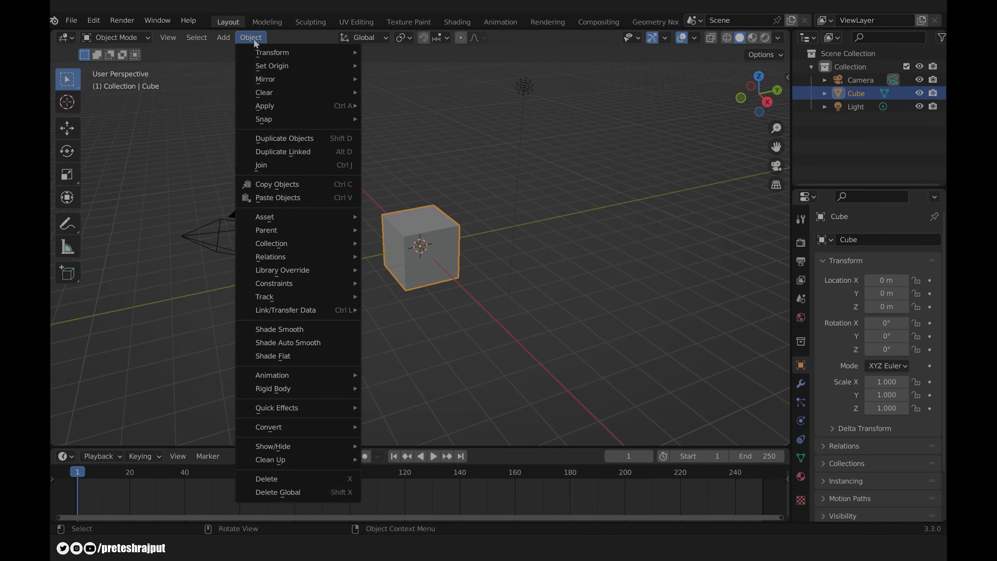
mouse_move(318, 376)
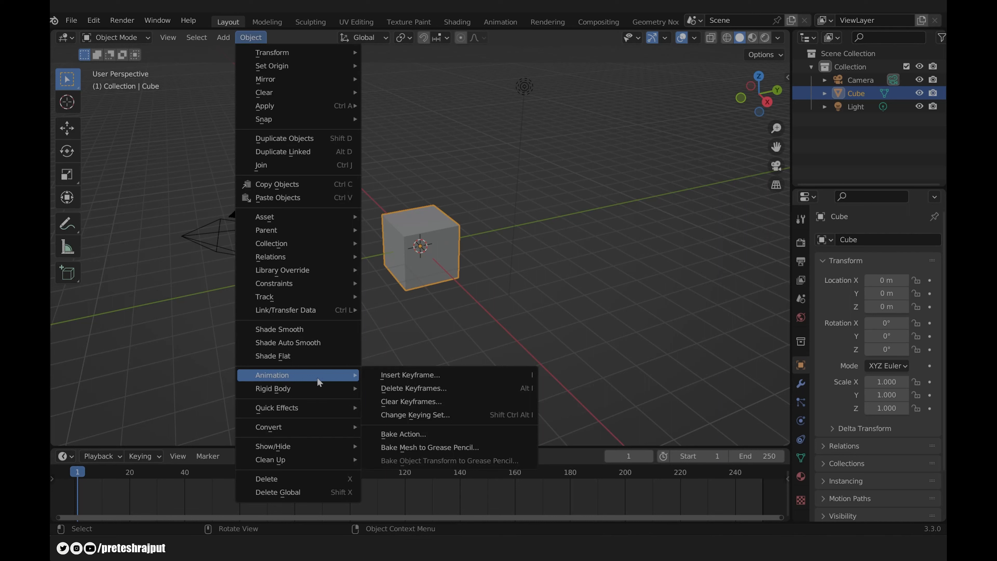
left_click(397, 376)
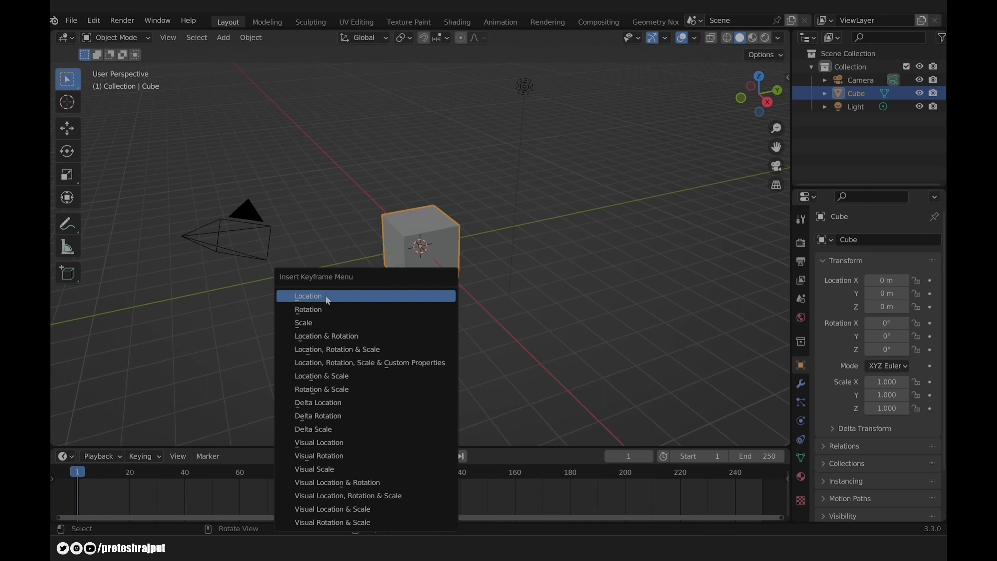
left_click(310, 297)
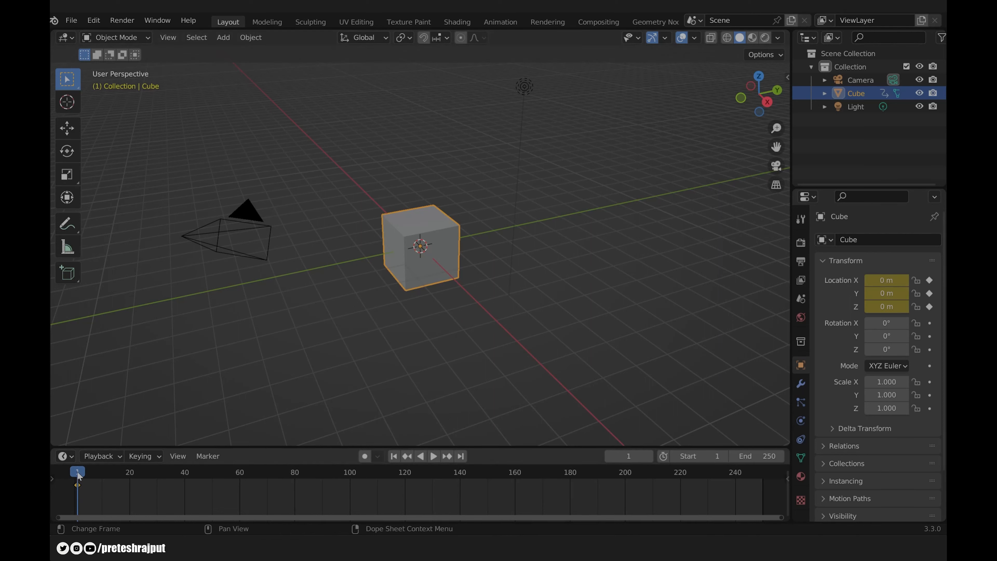
Play the animation briefly past the cube's keyframe and return to frame 1
key("space")
key("space")
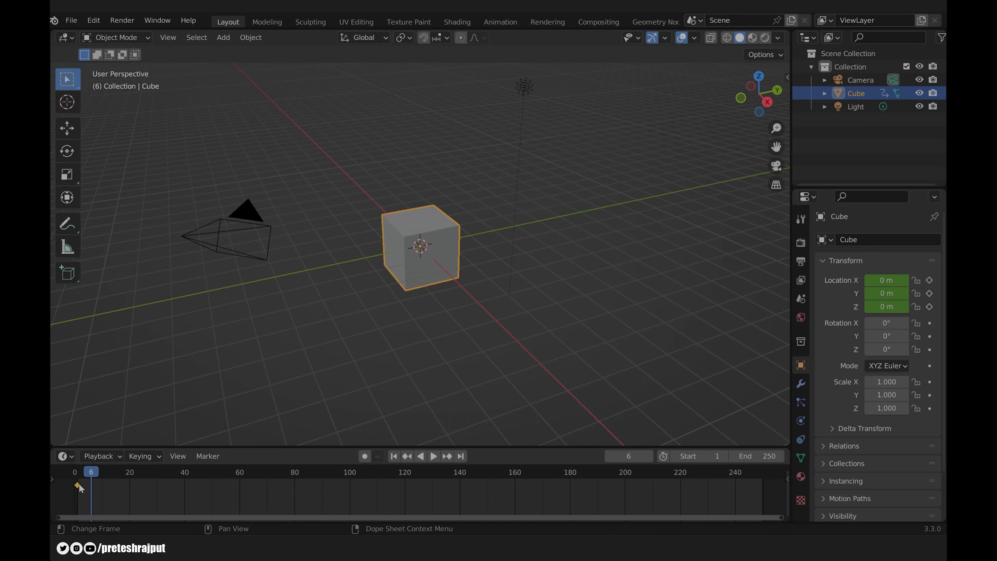
left_click(79, 485)
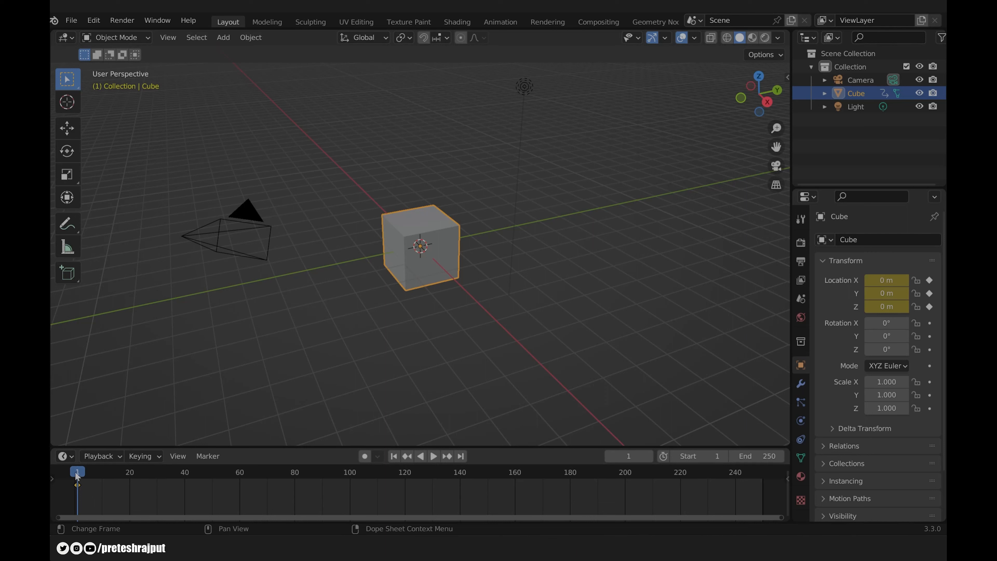
Go to frame 100 and move the cube about 5.7 m along the X axis
key("space")
left_click_drag(112, 480, 350, 489)
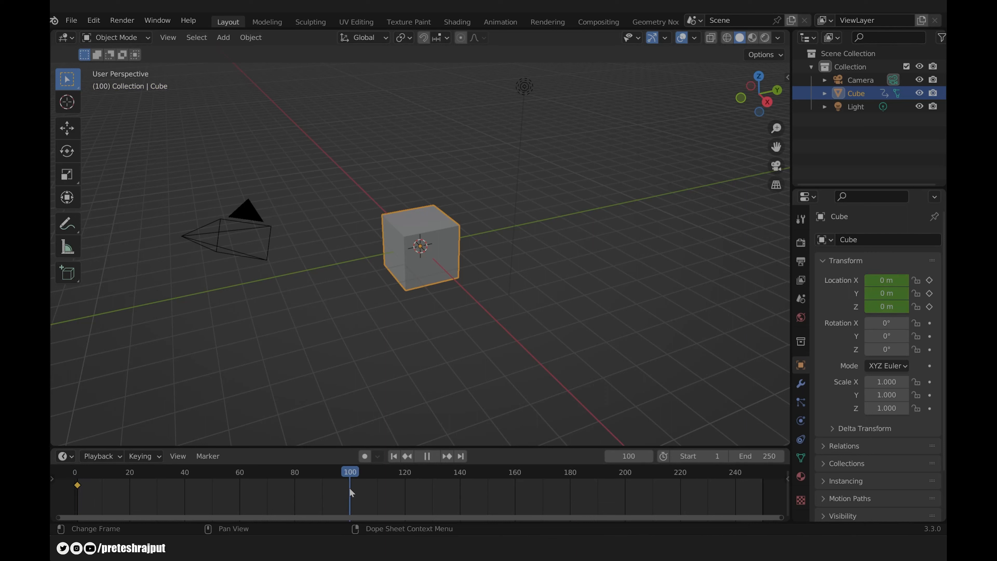
key("space")
middle_click_drag(462, 296, 449, 264)
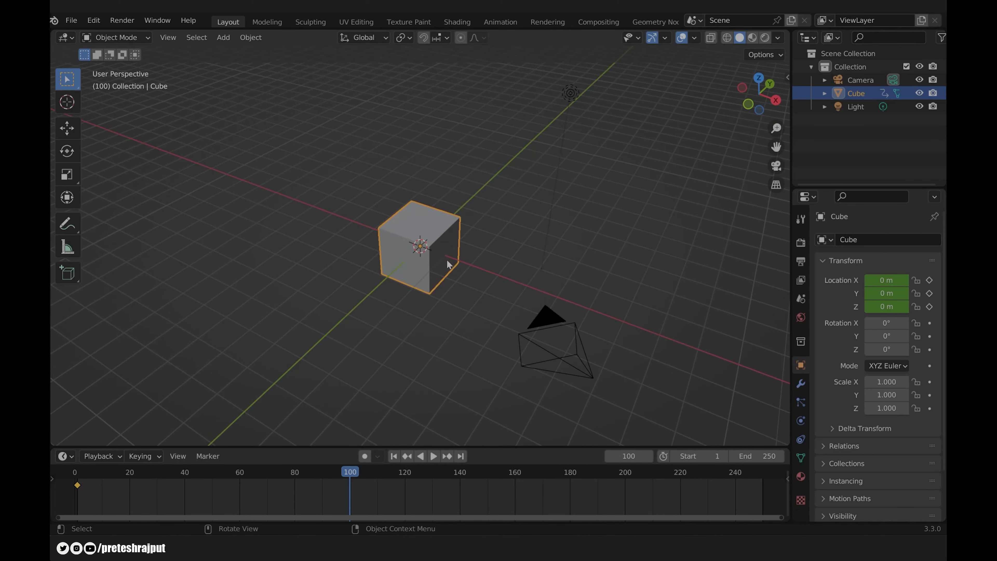
key("g")
key("x")
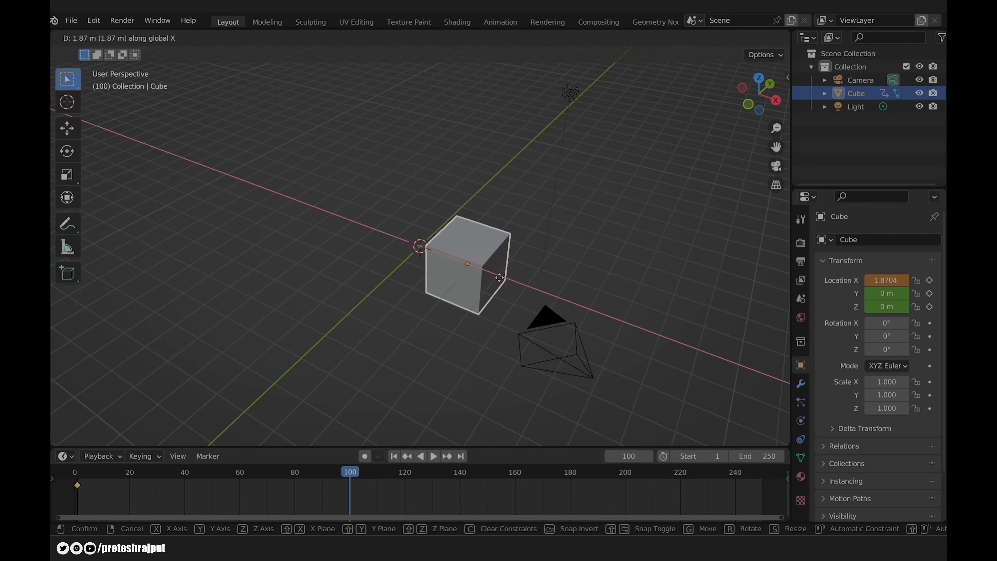
left_click(607, 313)
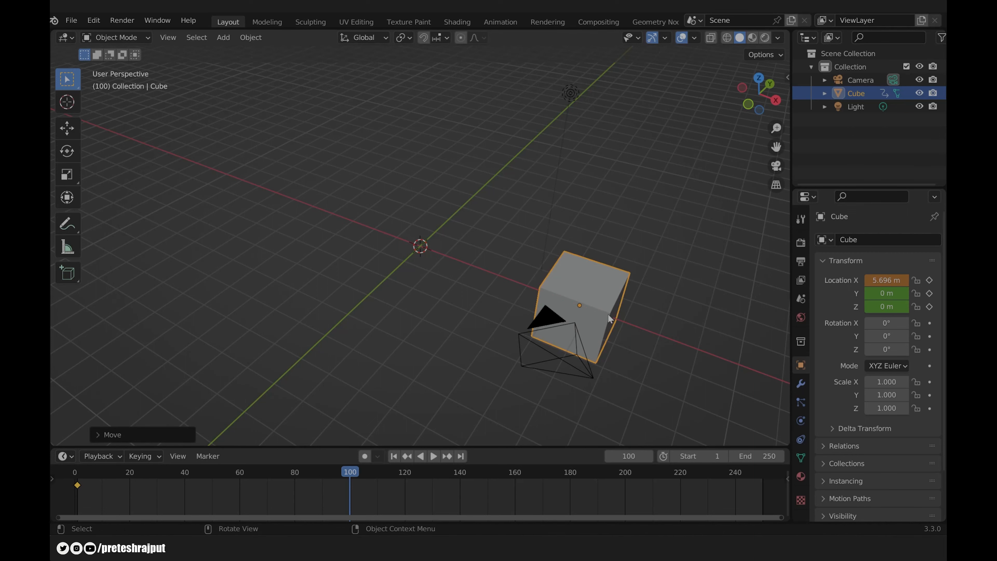
middle_click_drag(632, 310, 501, 289)
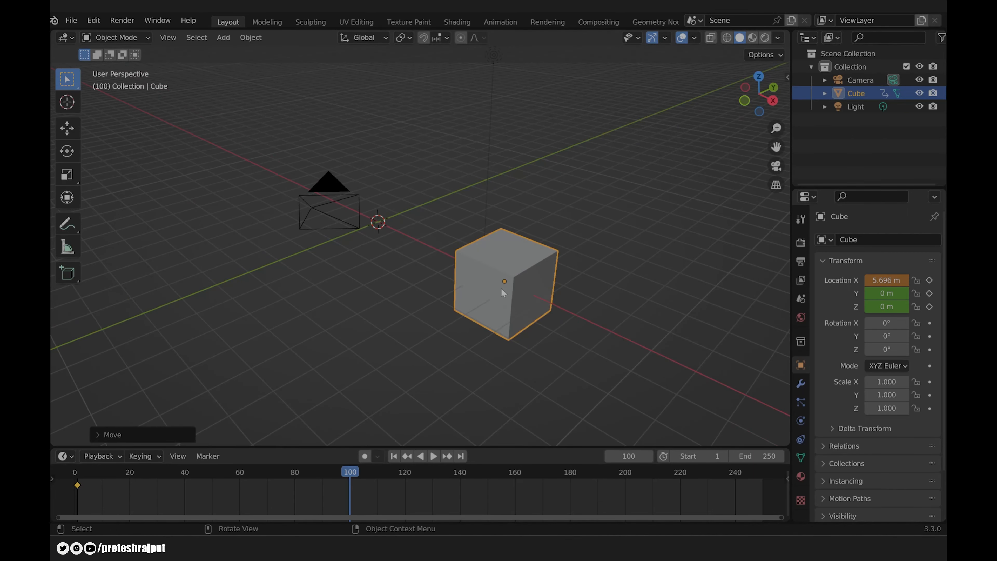
Insert a Location keyframe for the moved cube at frame 100
left_click(251, 38)
mouse_move(286, 376)
key("i")
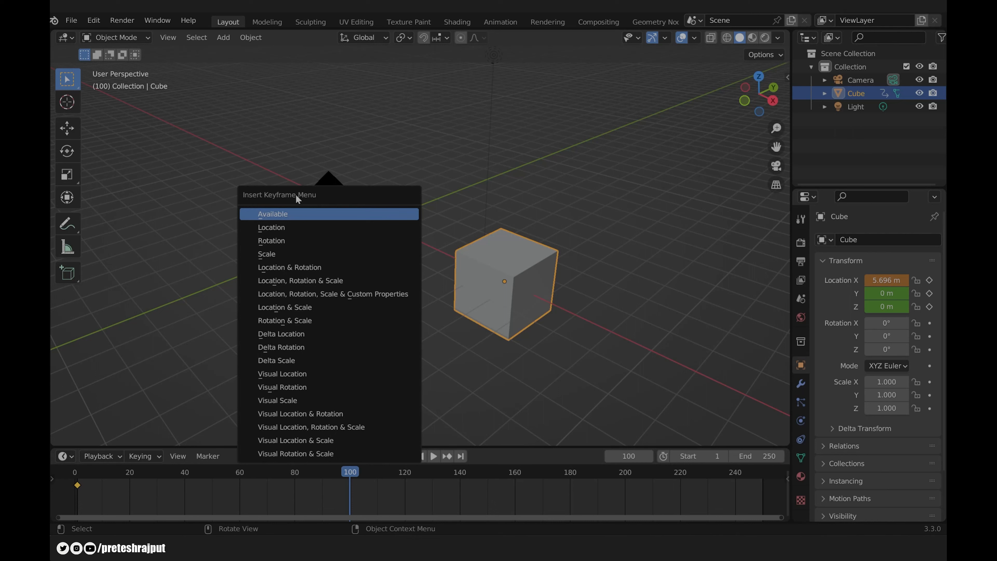
left_click(280, 227)
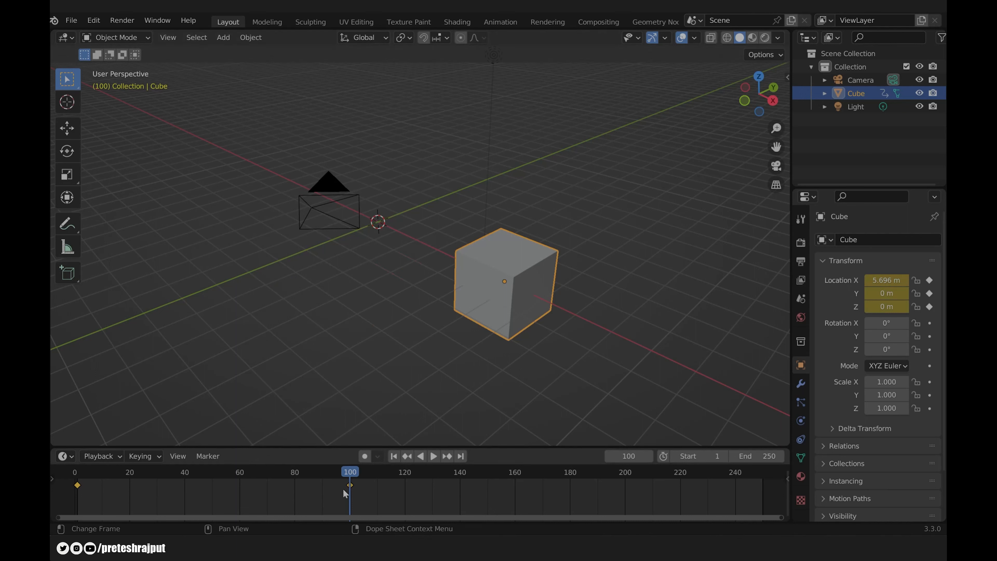
Play the cube's motion from the first frame, pause it, and scrub back to about frame 52
left_click(393, 456)
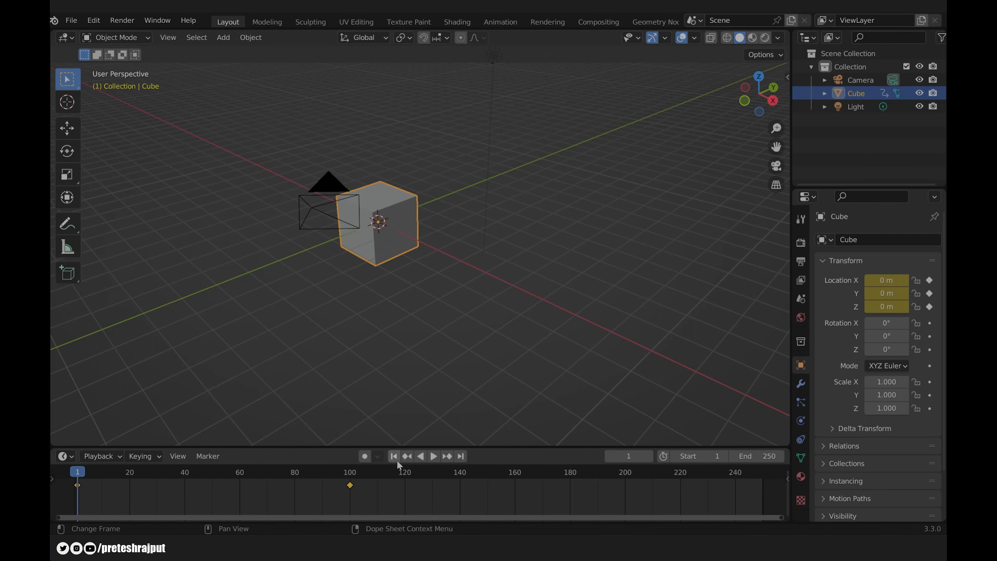
left_click(433, 456)
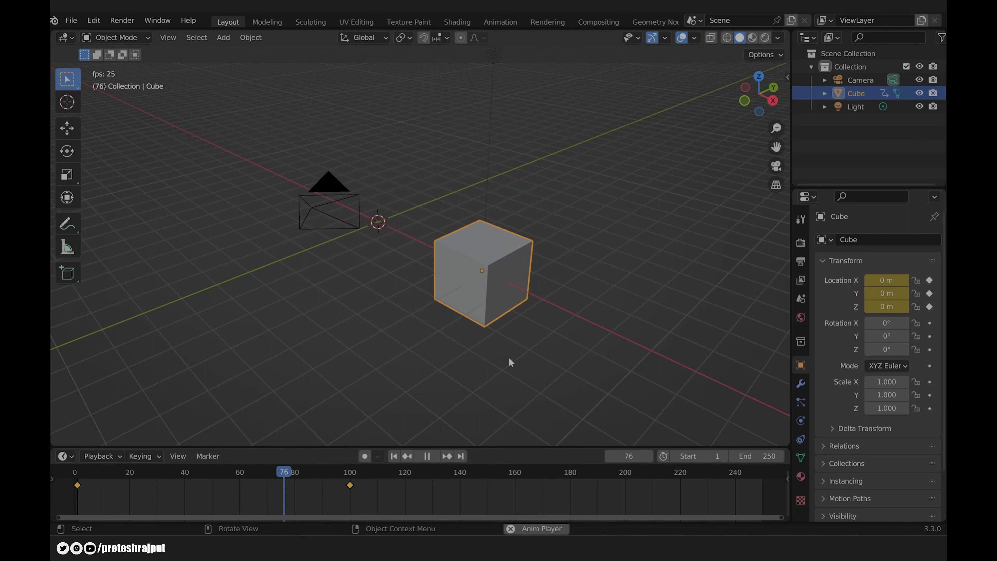
left_click(426, 456)
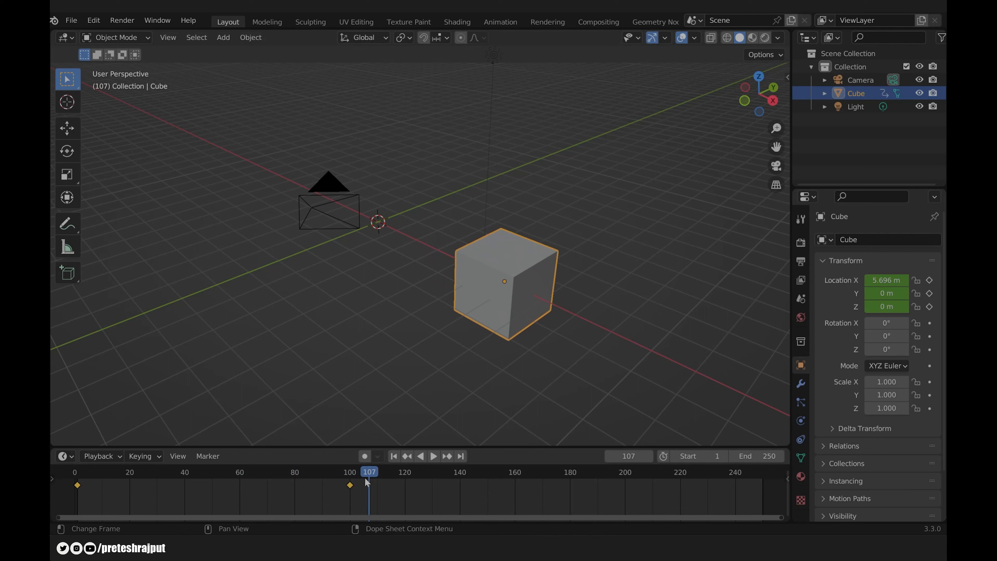
key("space")
left_click_drag(351, 472, 220, 488)
key("space")
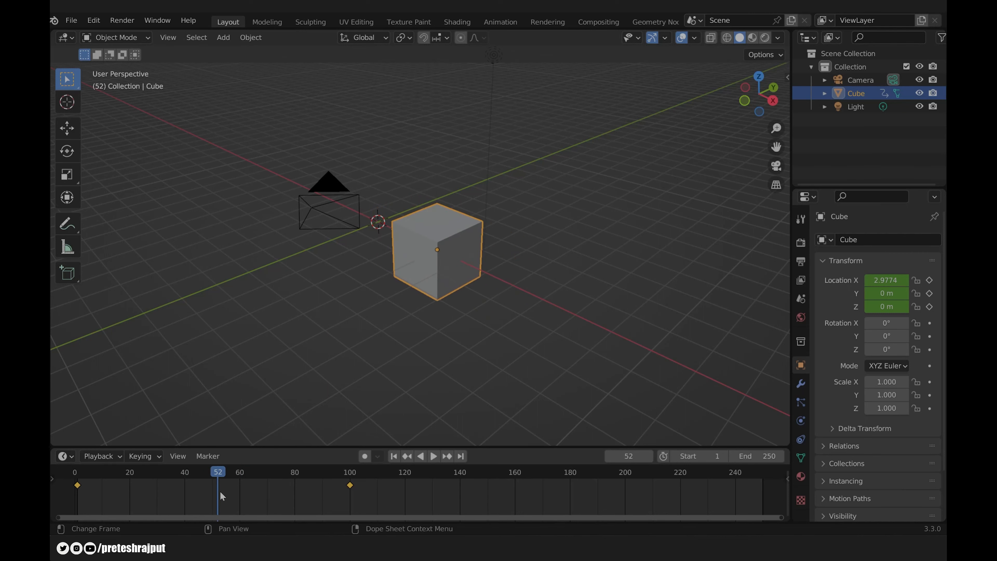
Jump to the next keyframe and scrub the playhead back to frame 88
key("Up")
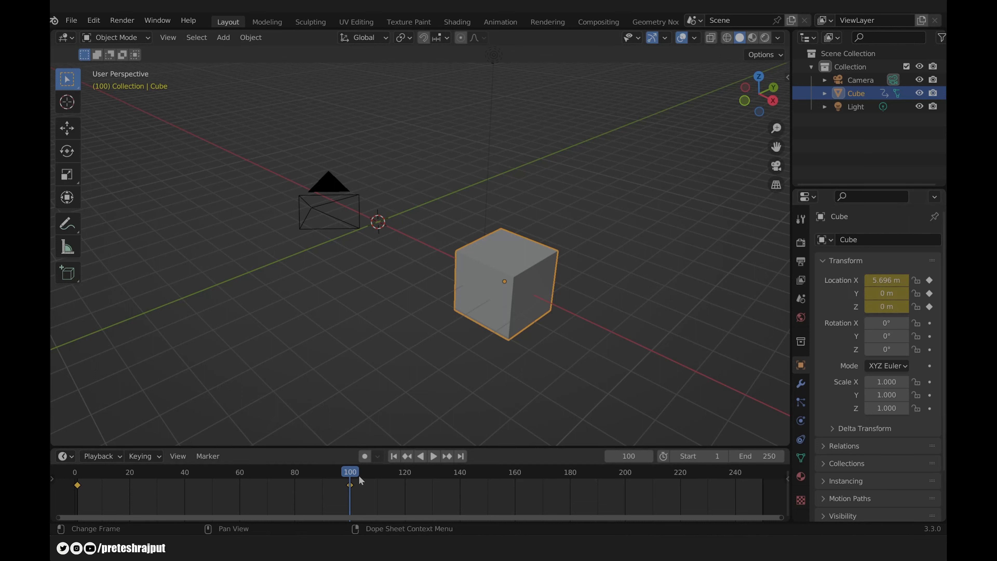
left_click_drag(350, 473, 320, 473)
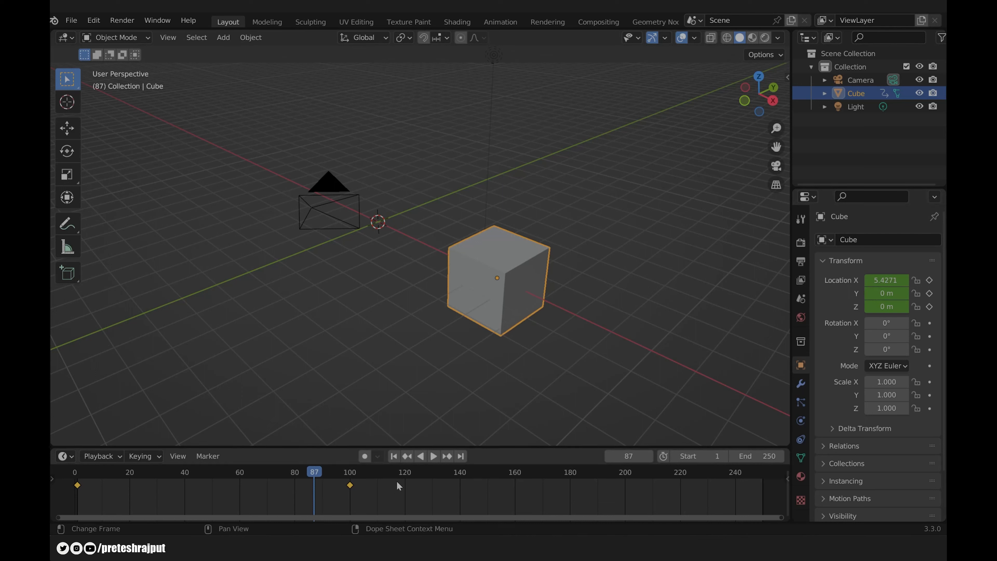
left_click(312, 477)
mouse_move(320, 471)
left_mouse_down()
mouse_move(223, 473)
mouse_move(349, 477)
mouse_move(316, 476)
left_mouse_up()
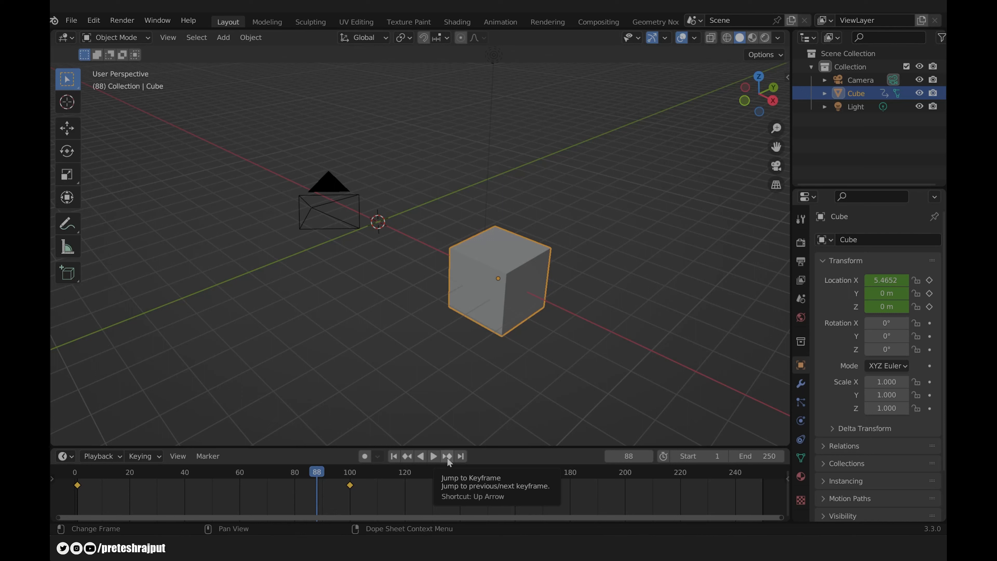
Jump to the keyframe at frame 100 and raise the cube 1 m along the Z axis
left_click(447, 456)
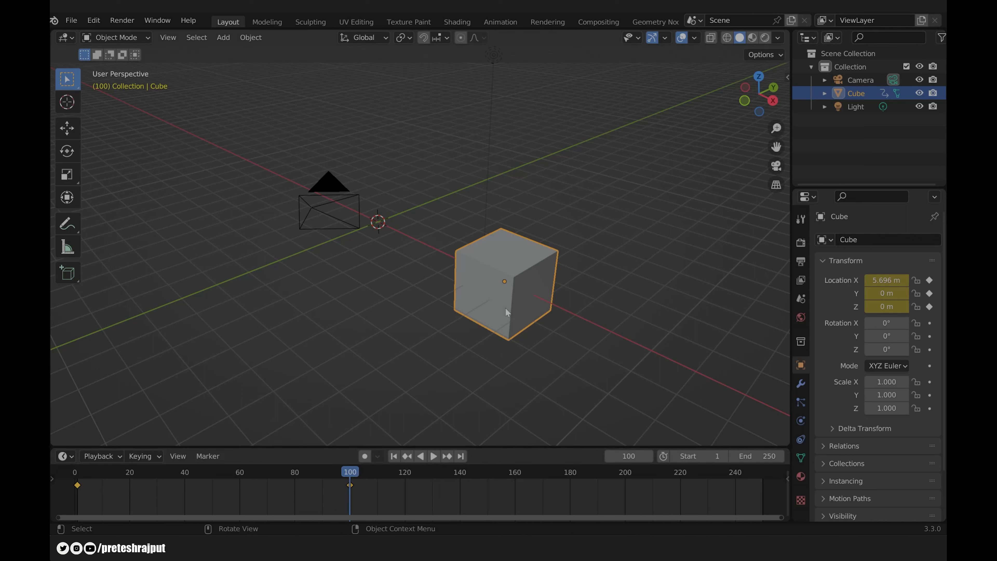
type("gz")
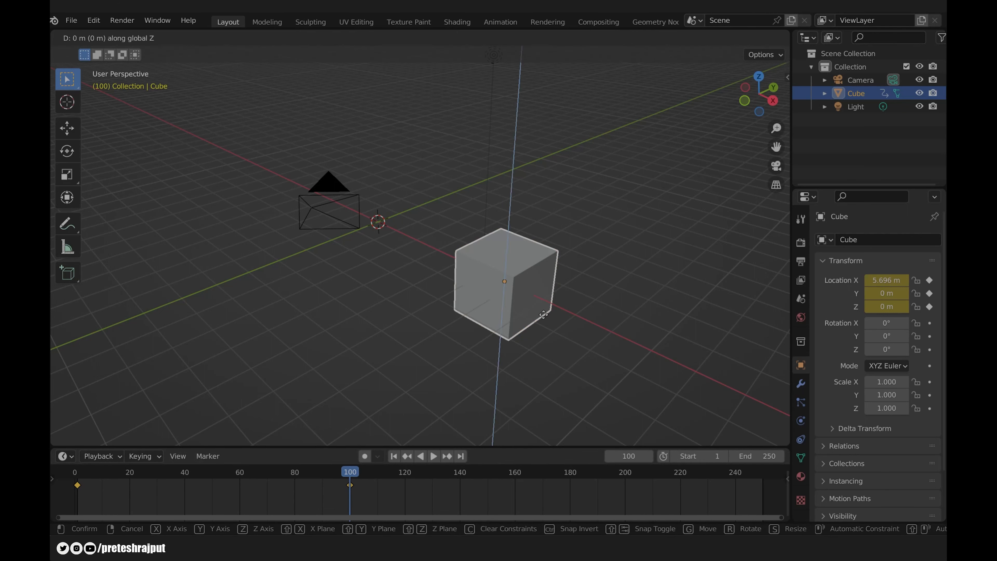
type("1.002")
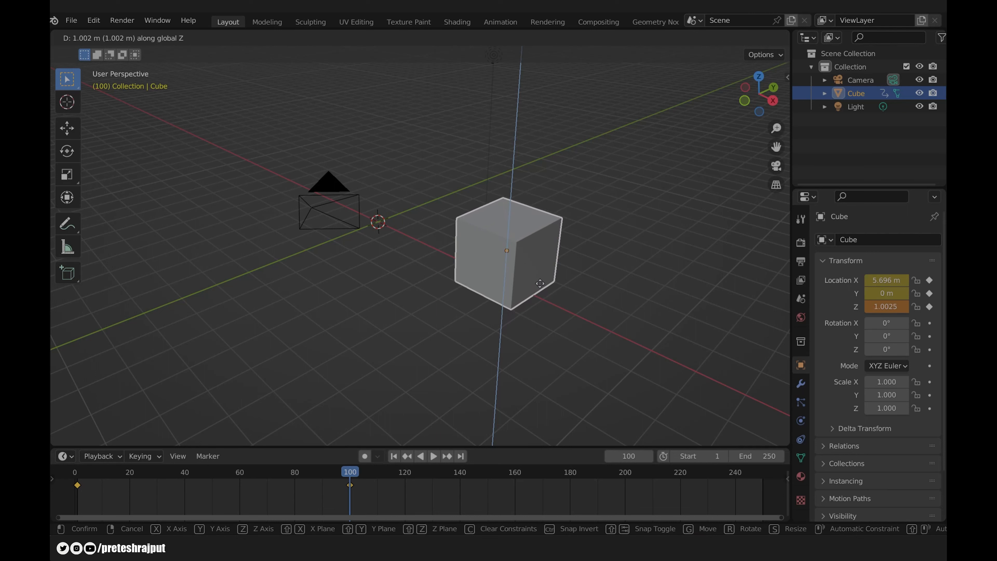
key("Return")
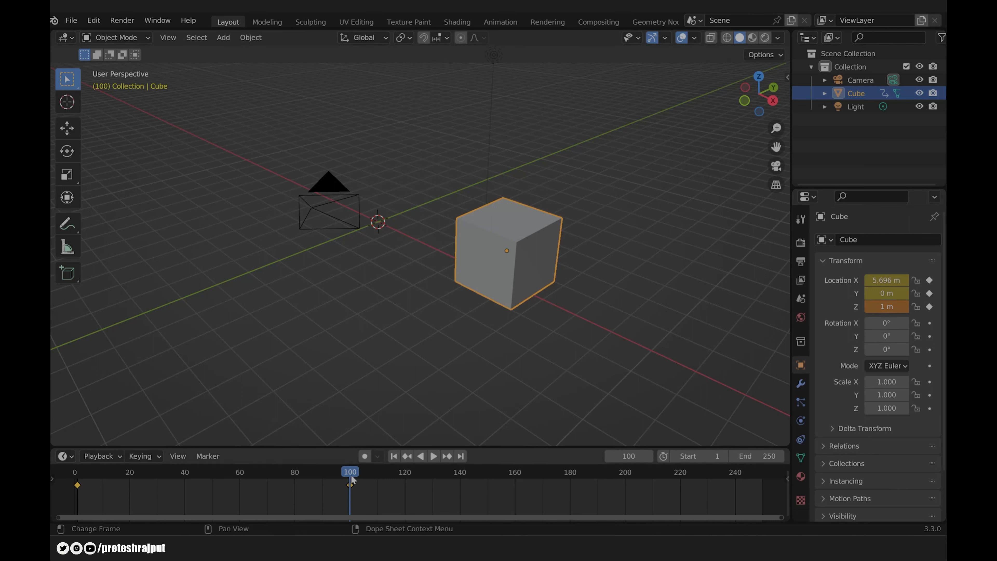
Play the animation onward from frame 100, pause it, and return to the keyframe at frame 100
key("space")
key("space")
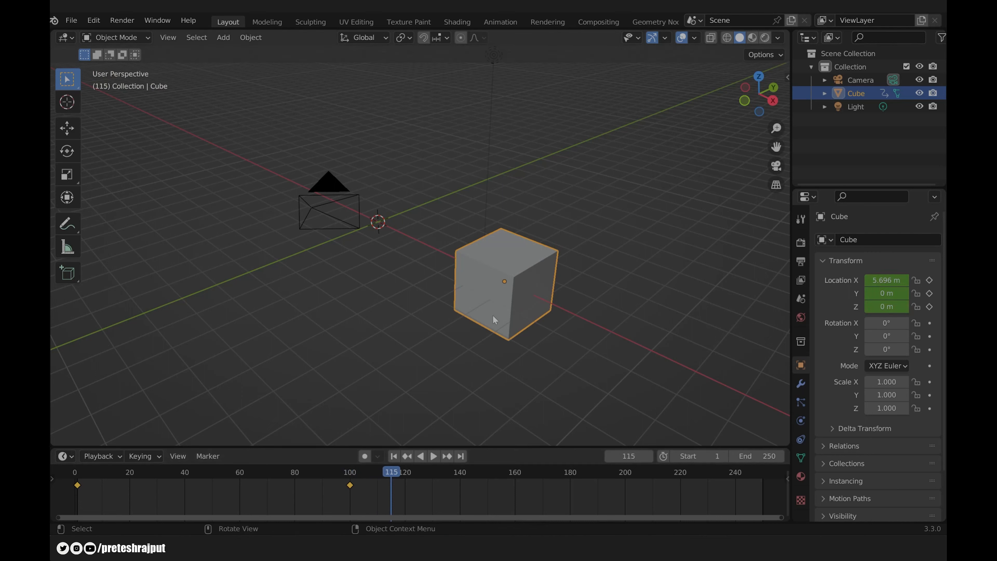
left_click(413, 455)
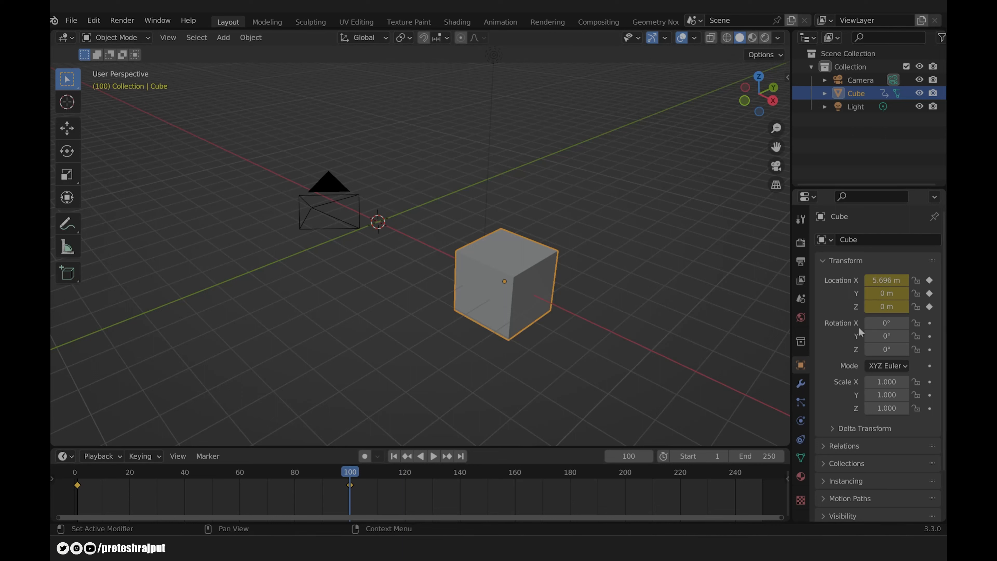
Set the cube's Z location to 1 m at frame 100 and replace its location keyframes with the new values
left_click(886, 305)
type("1")
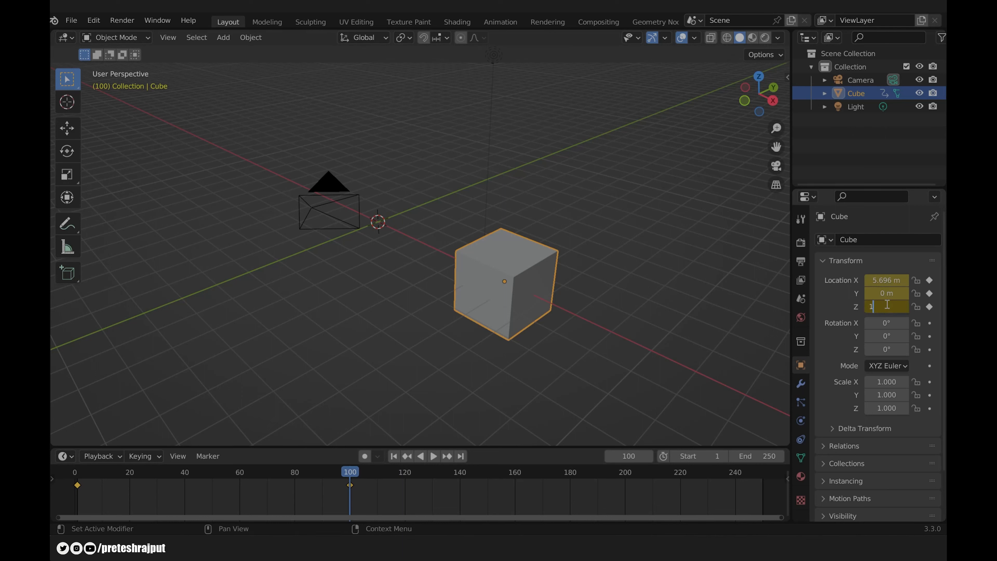
key("Return")
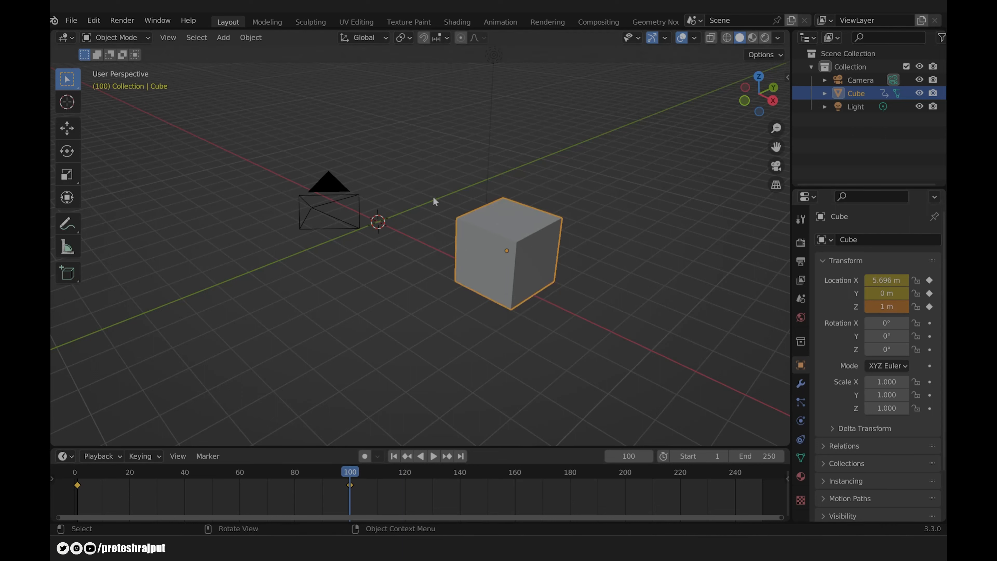
key("i")
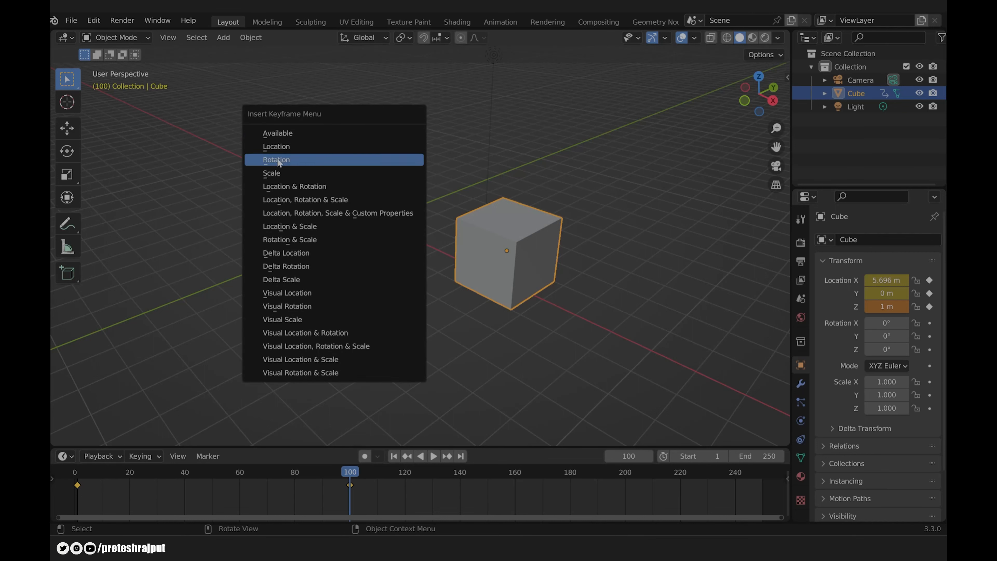
left_click(276, 148)
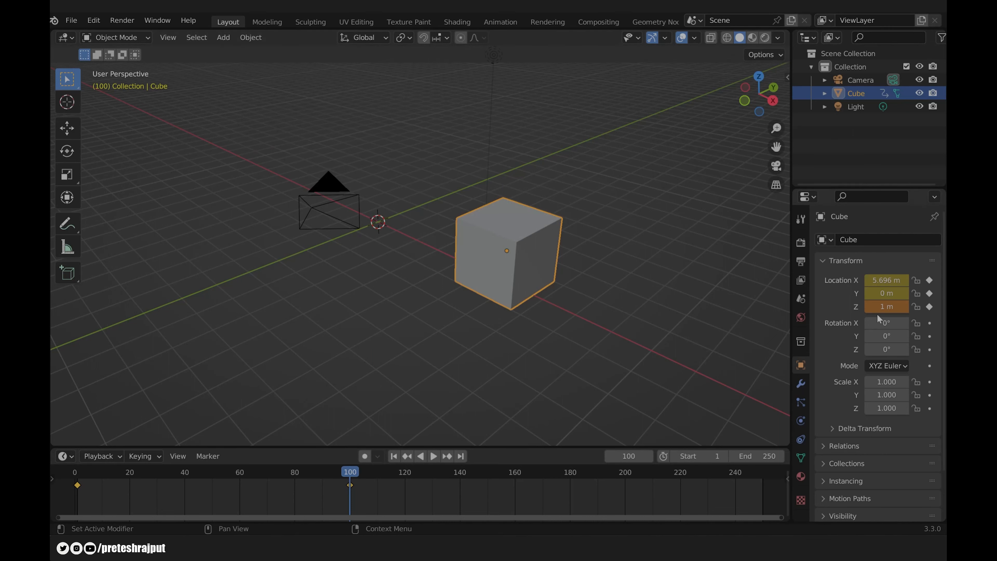
right_click(884, 307)
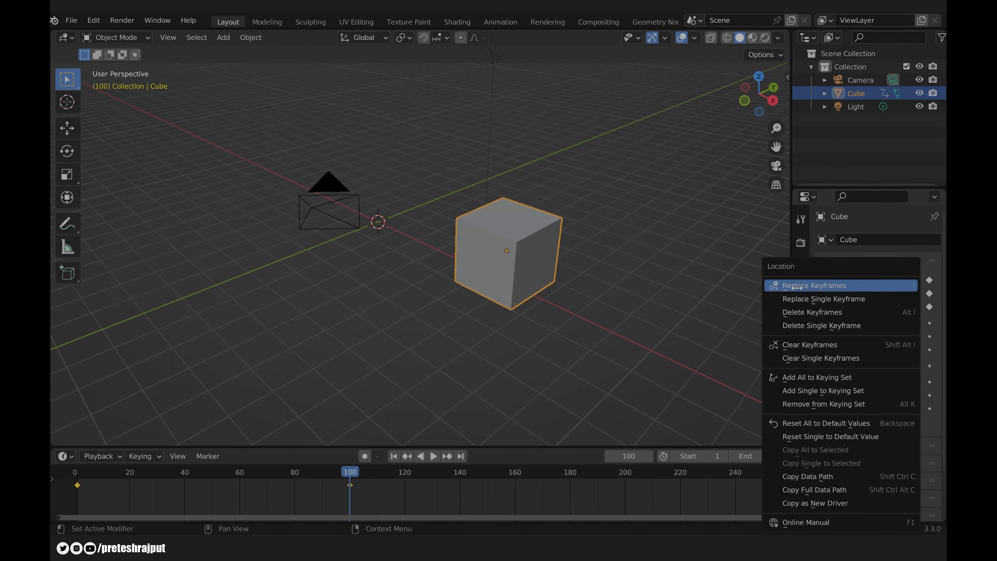
left_click(840, 287)
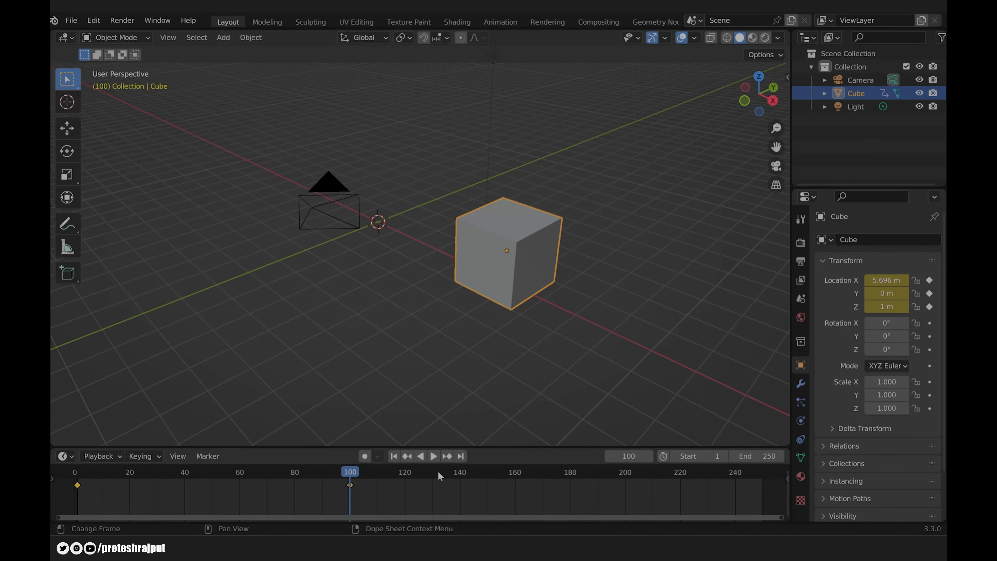
Play the cube's rising motion from the first frame, view it from a lower angle, and replay it from the start
left_click(393, 456)
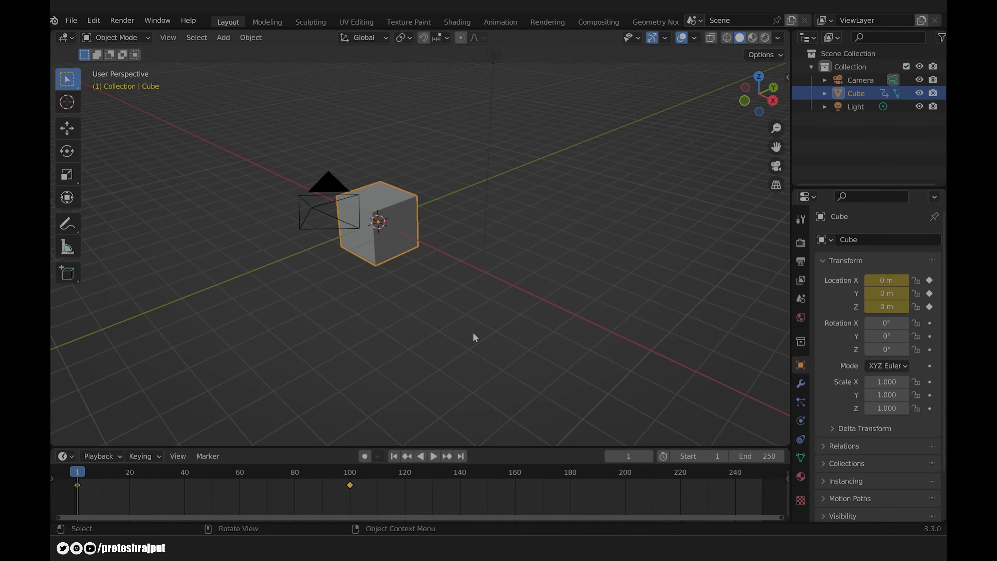
middle_click_drag(474, 339, 516, 327)
left_click(434, 455)
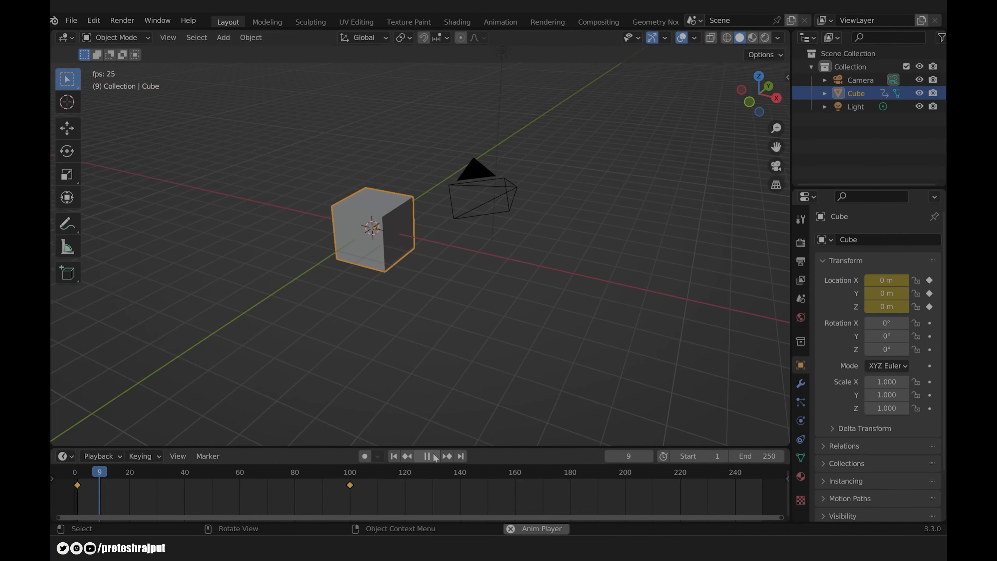
middle_click_drag(516, 331, 537, 308)
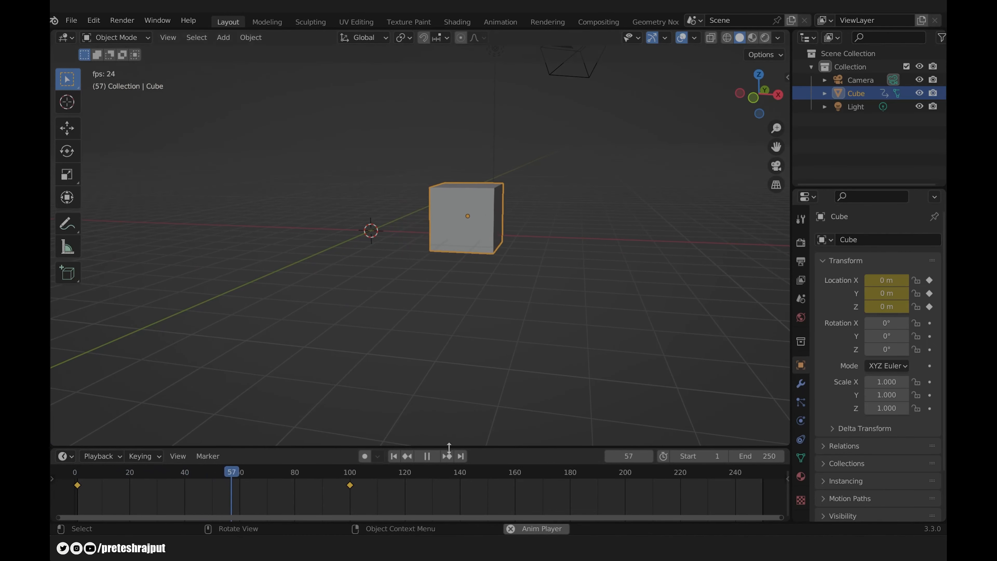
left_click(426, 456)
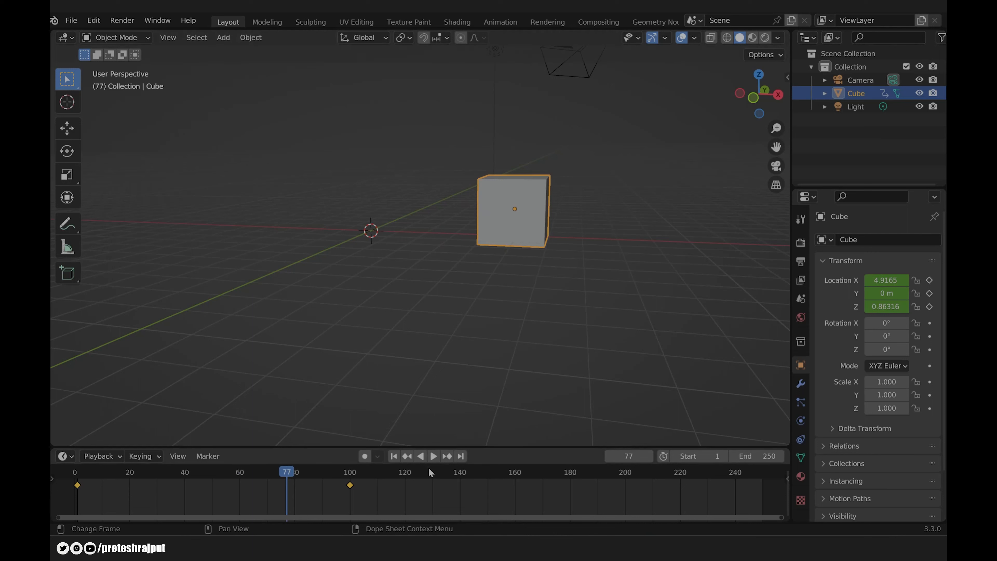
left_click(434, 456)
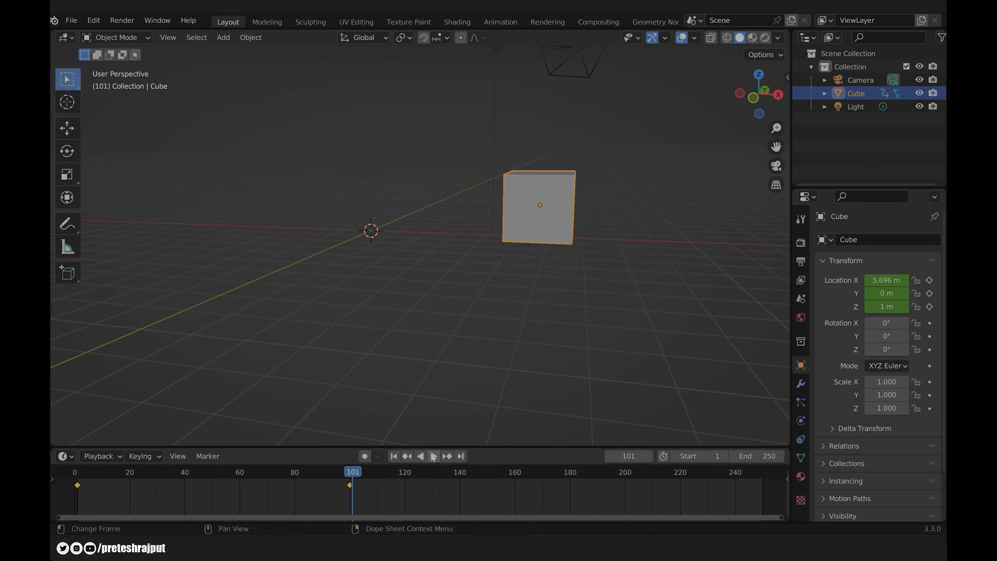
left_click(395, 457)
left_click(434, 456)
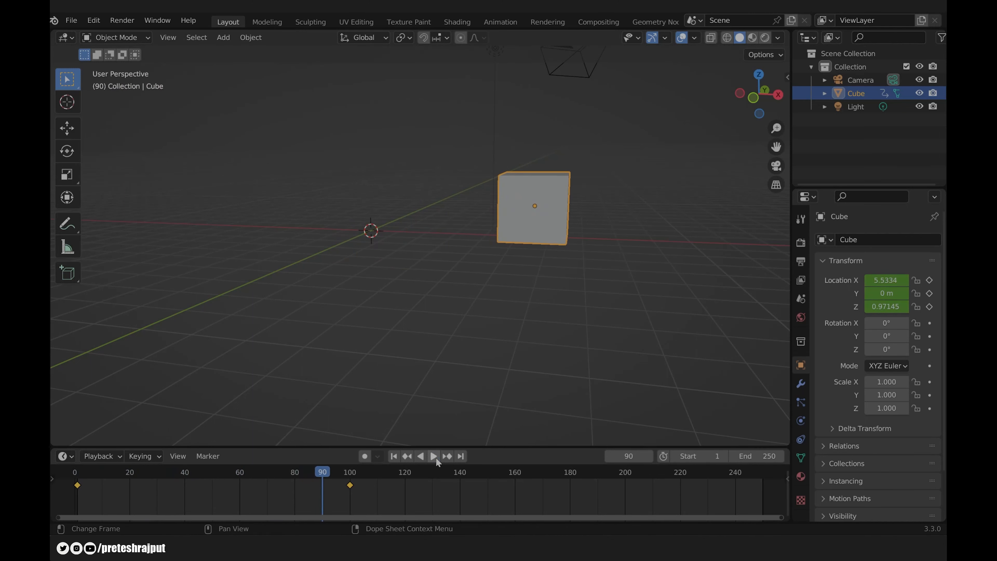
left_click(436, 459)
Keyframe only the cube's Z rotation, at 0° on frame 1 and at 360° on frame 100
left_click(393, 458)
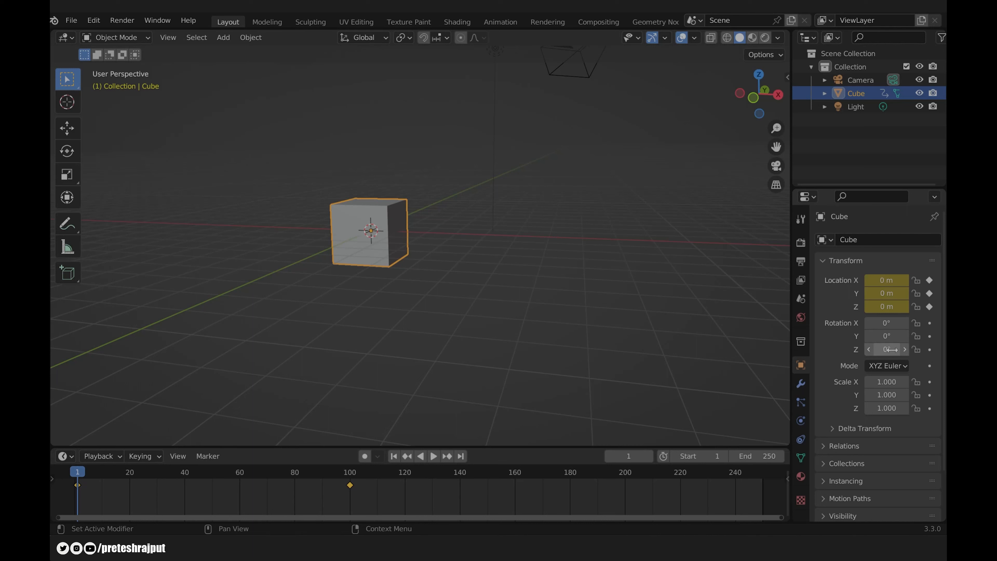
left_click(929, 350)
left_click(447, 456)
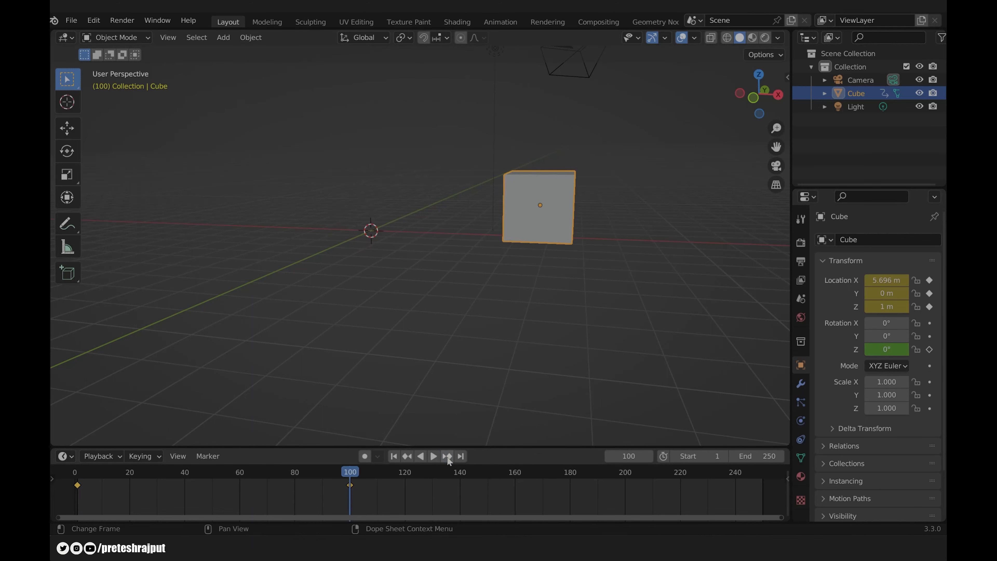
double_click(887, 350)
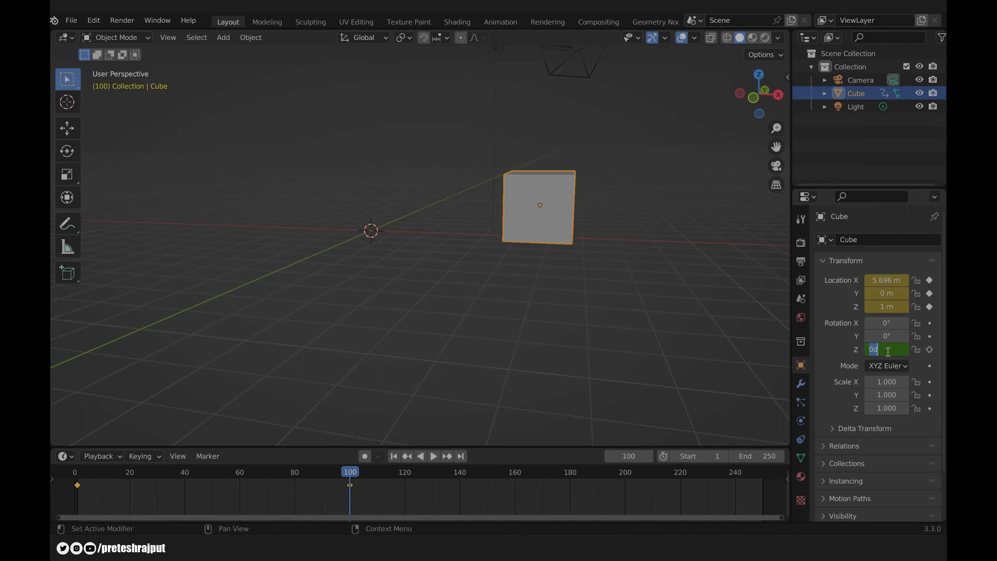
type("360")
key("Return")
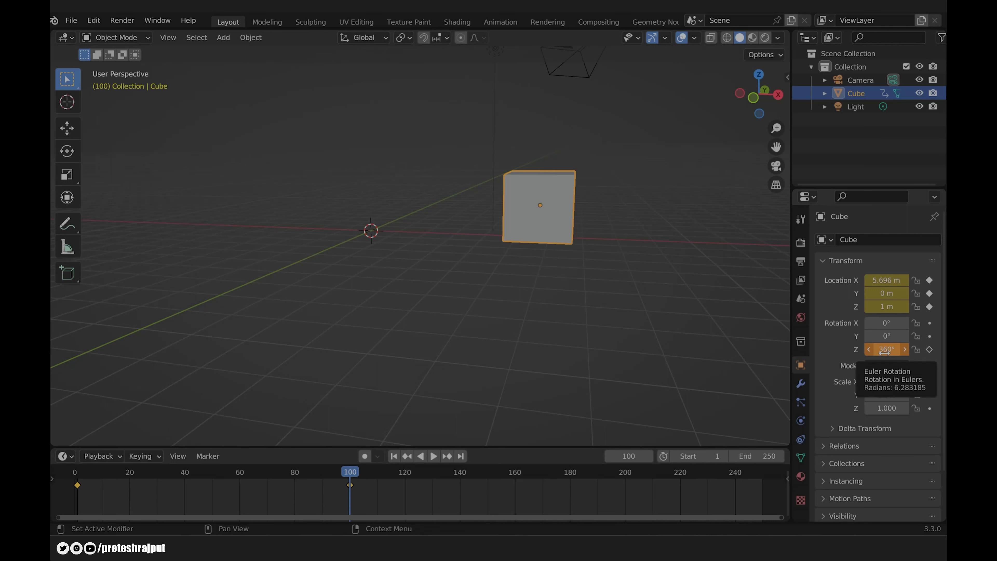
left_click(931, 352)
Play the combined movement and rotation of the cube from the first frame and stop playback
left_click(396, 456)
left_click(434, 456)
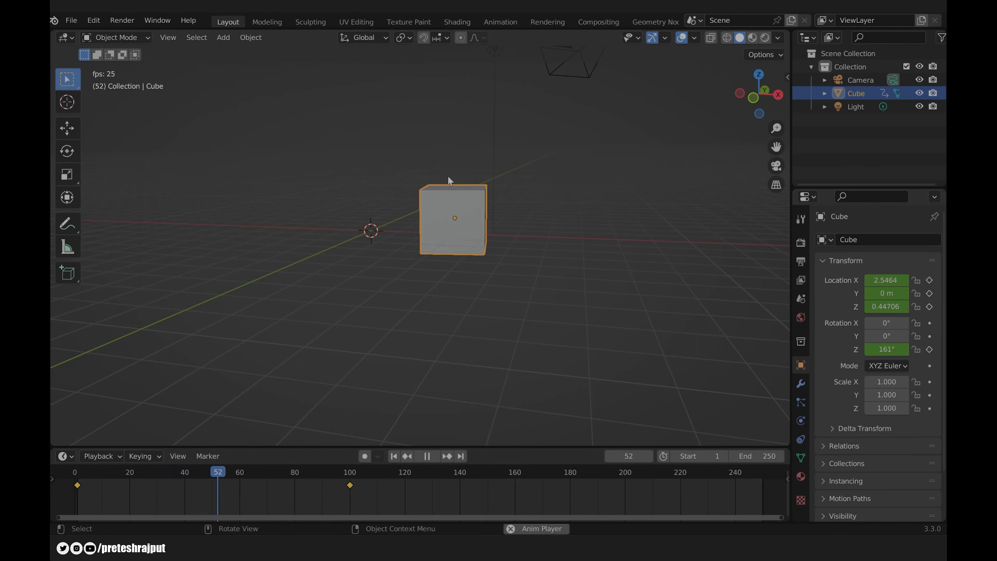
left_click(431, 458)
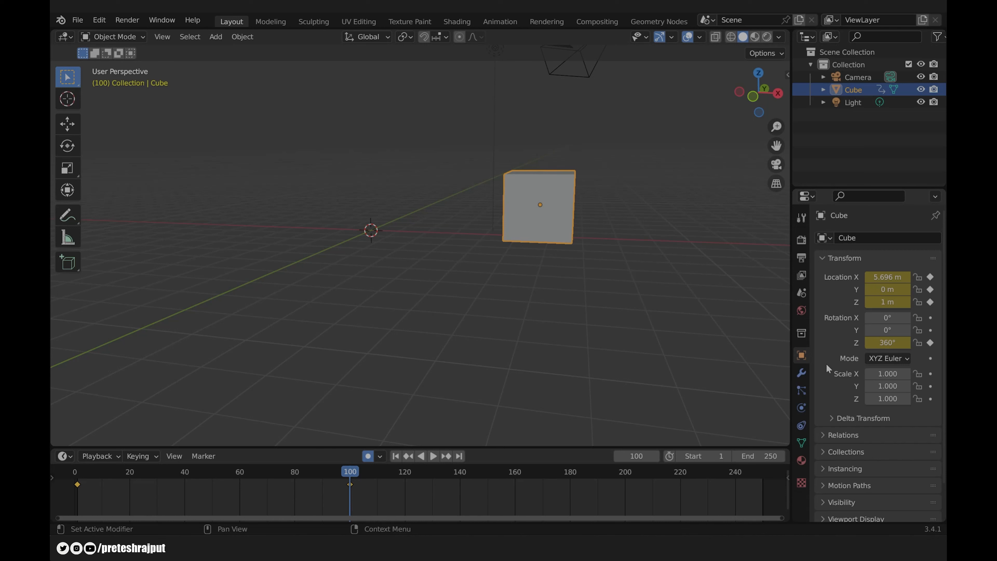
Add a Bevel modifier to the cube
left_click(802, 372)
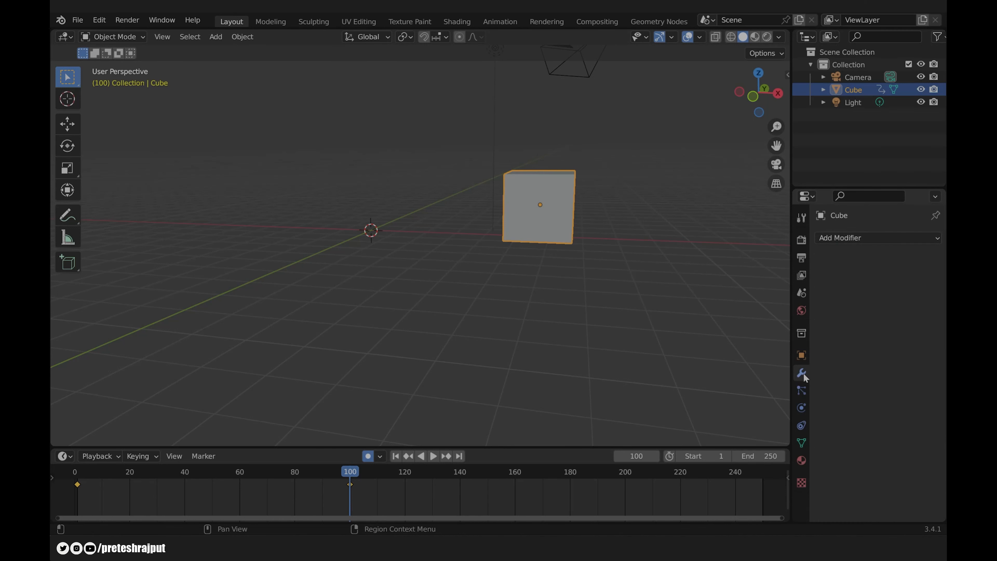
left_click(859, 237)
left_click(706, 288)
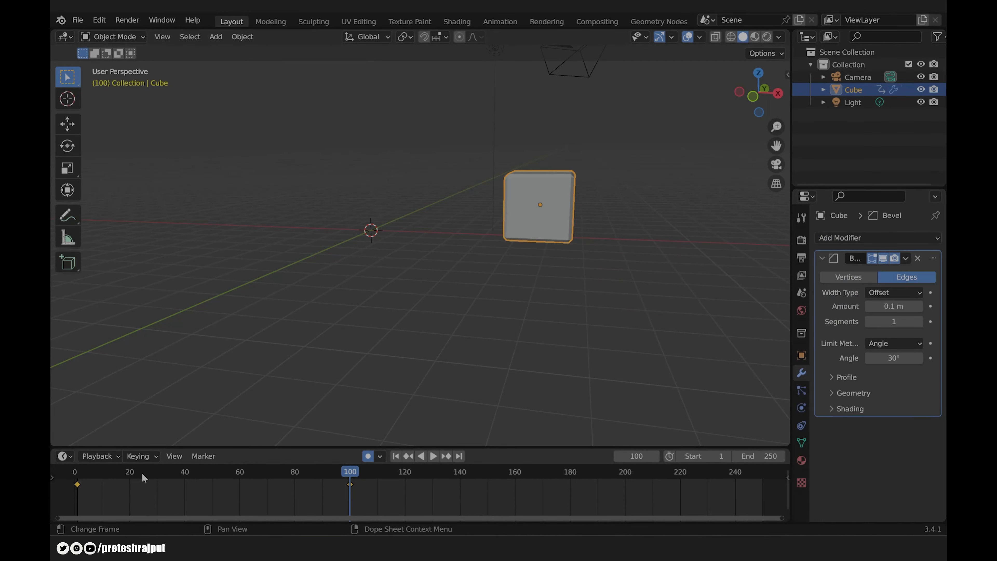
Keyframe the Bevel amount at 0.1 m on frame 20 and set it to 0.56 m on frame 80
left_click(133, 474)
key("space")
key("Escape")
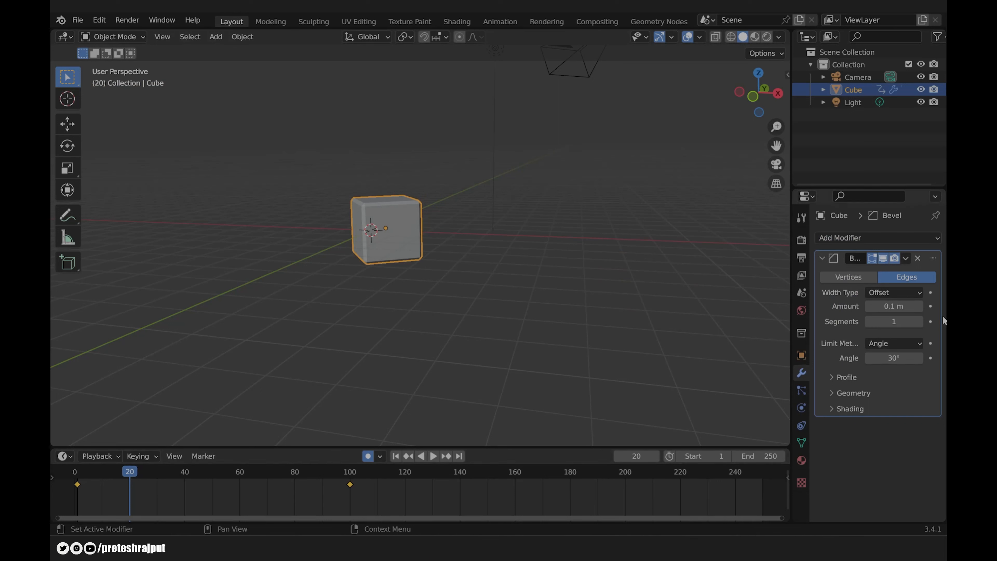
left_click(931, 306)
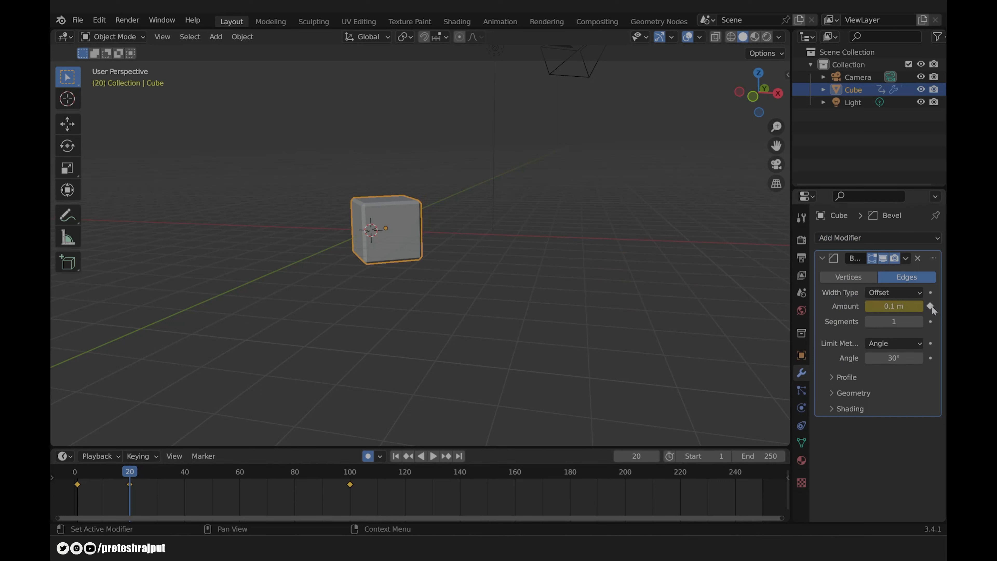
left_click_drag(131, 477, 295, 475)
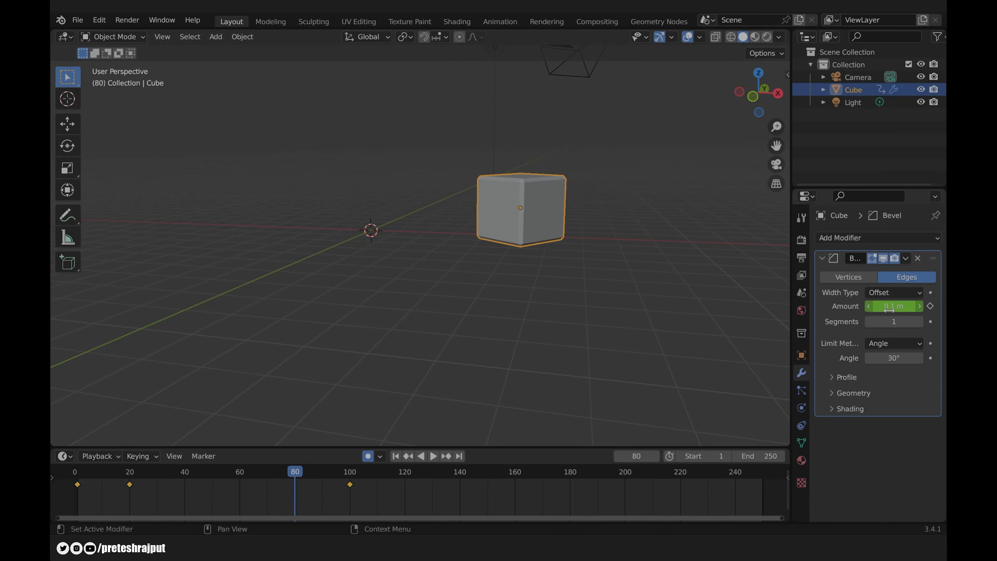
left_click_drag(893, 306, 945, 305)
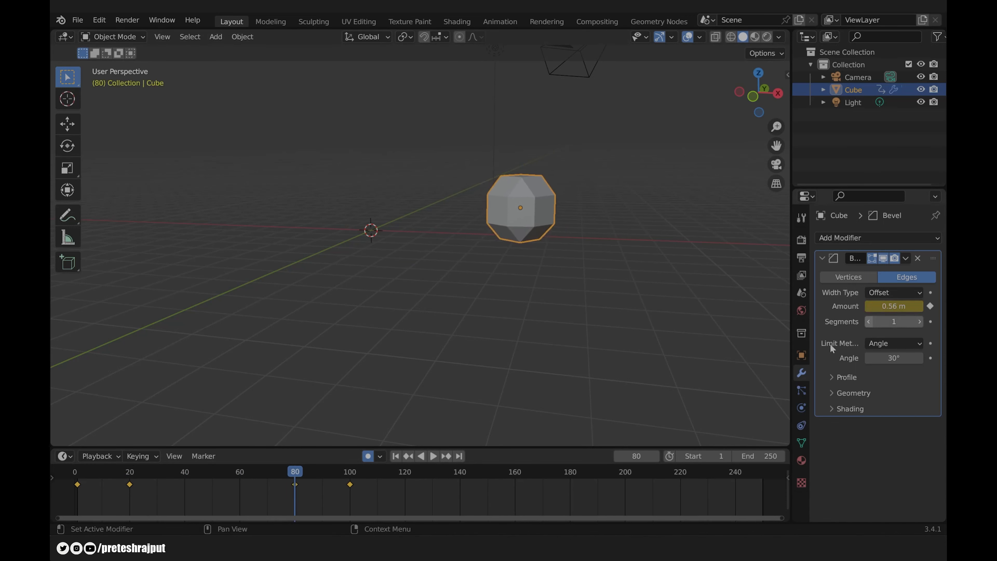
Scrub back to frame 75 to check the bevel, and play the whole animation from the first frame
left_click_drag(293, 475, 282, 480)
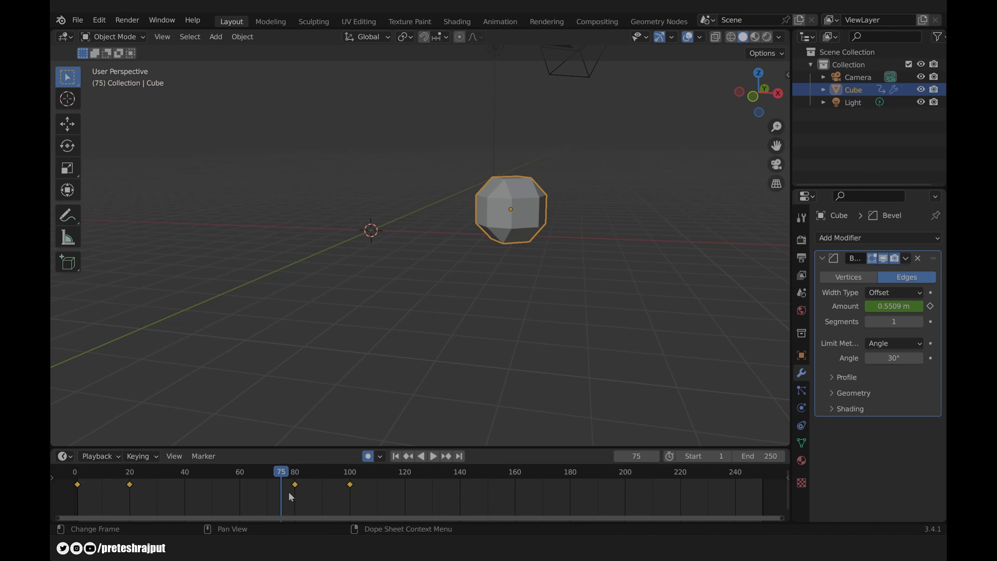
left_click(396, 455)
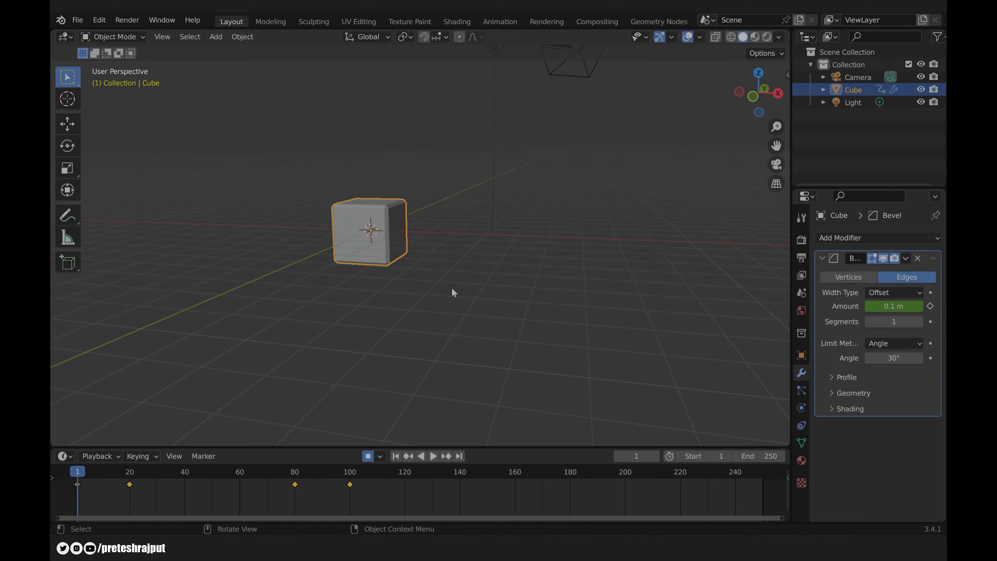
key("space")
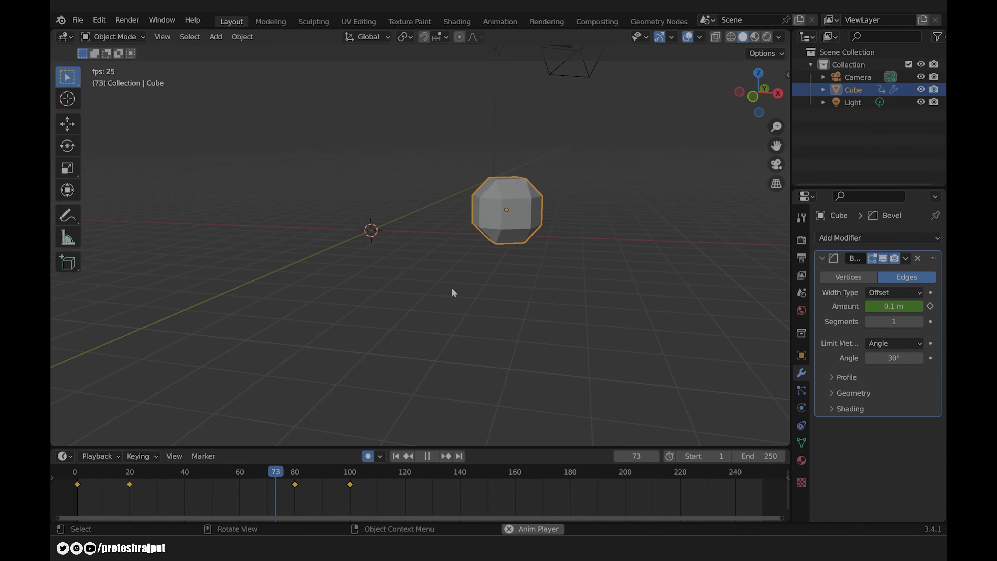
key("space")
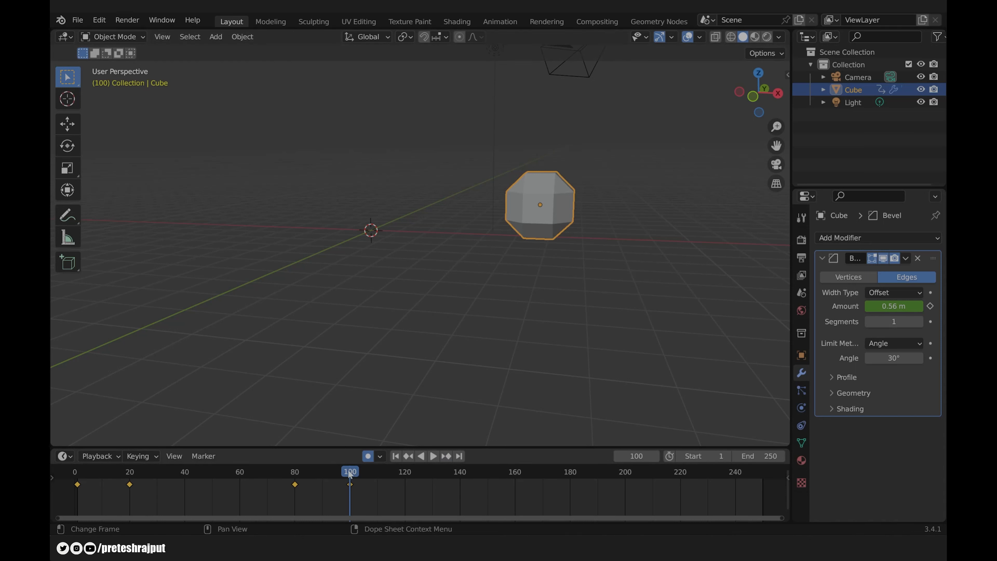
Set the Bevel amount to 0.6904 m at frame 59 and turn off Auto Keying
left_click_drag(349, 477, 238, 474)
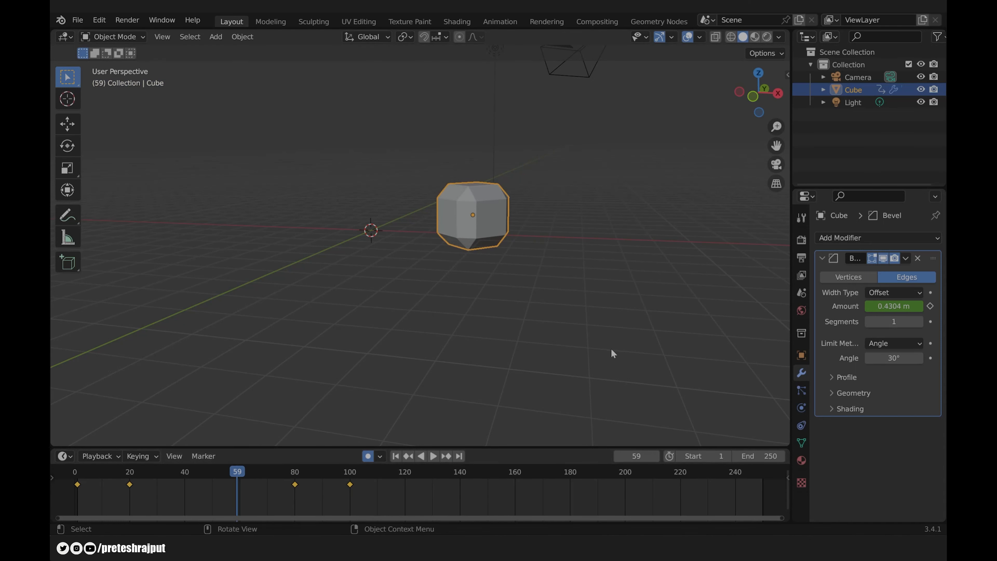
left_click_drag(890, 307, 942, 307)
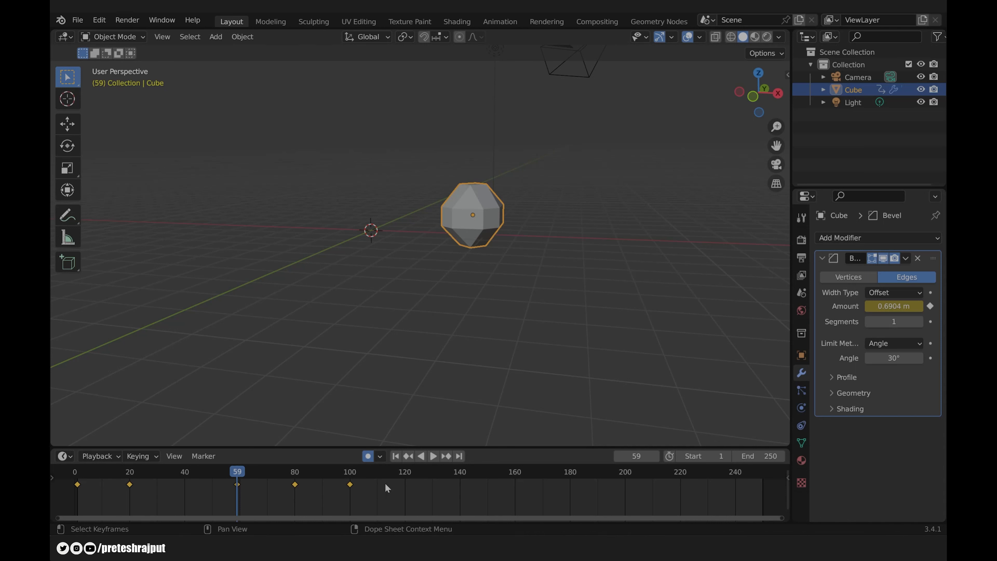
left_click(367, 459)
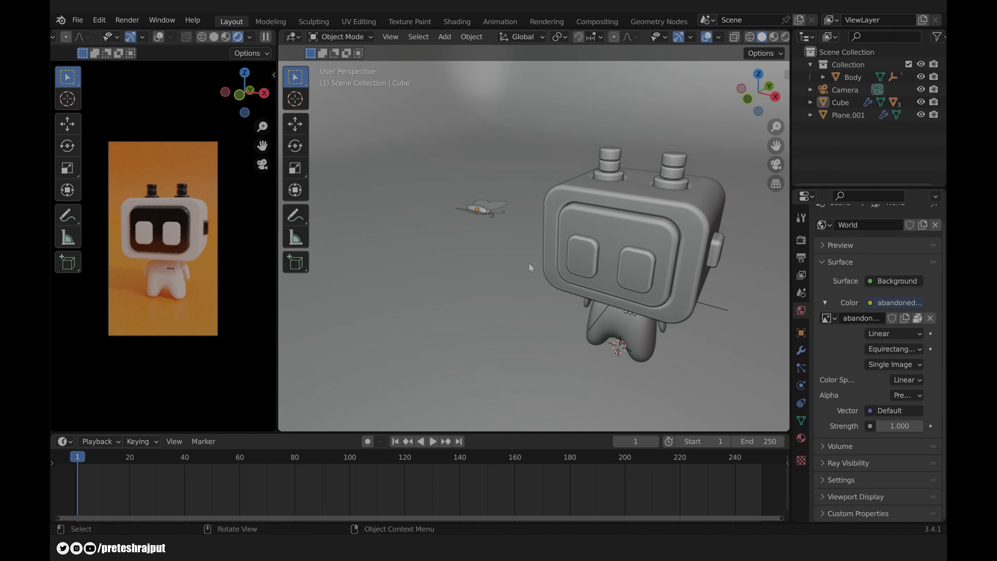
Select the curved backdrop plane in the robot scene and show its modifiers
scroll(545, 279, "down", 6)
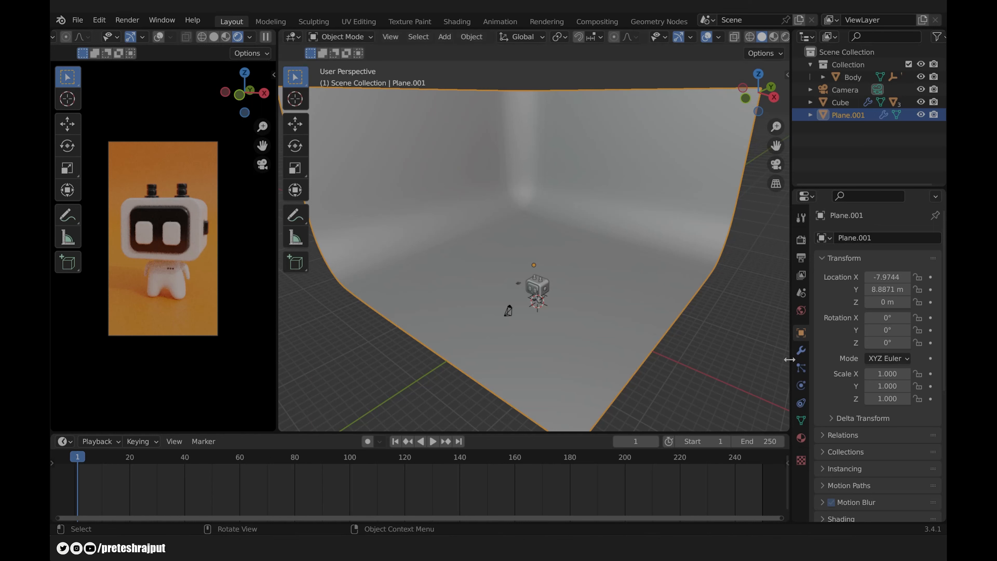
left_click(801, 350)
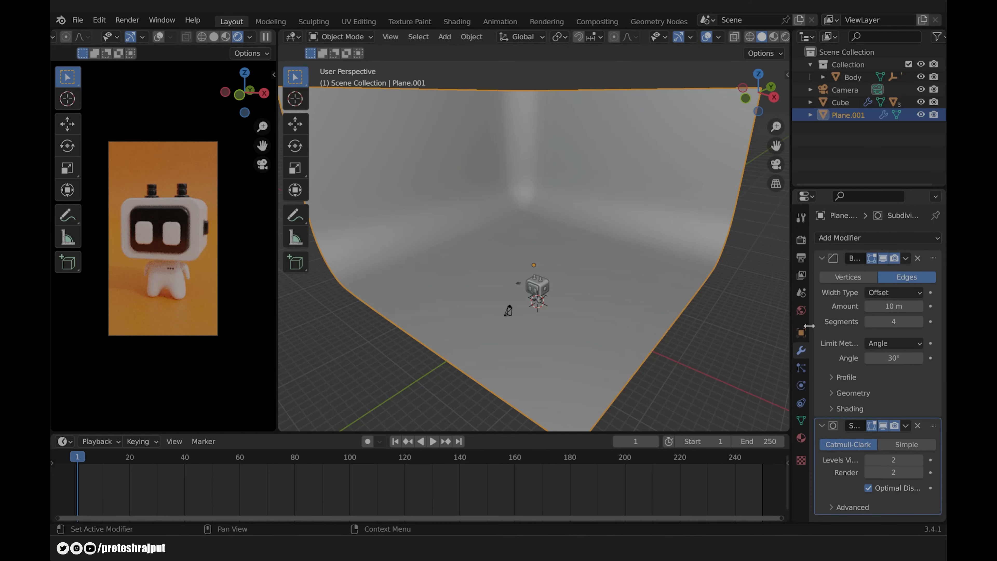
Widen the properties area and apply smooth shading to the curved backdrop plane
left_click_drag(811, 330, 777, 322)
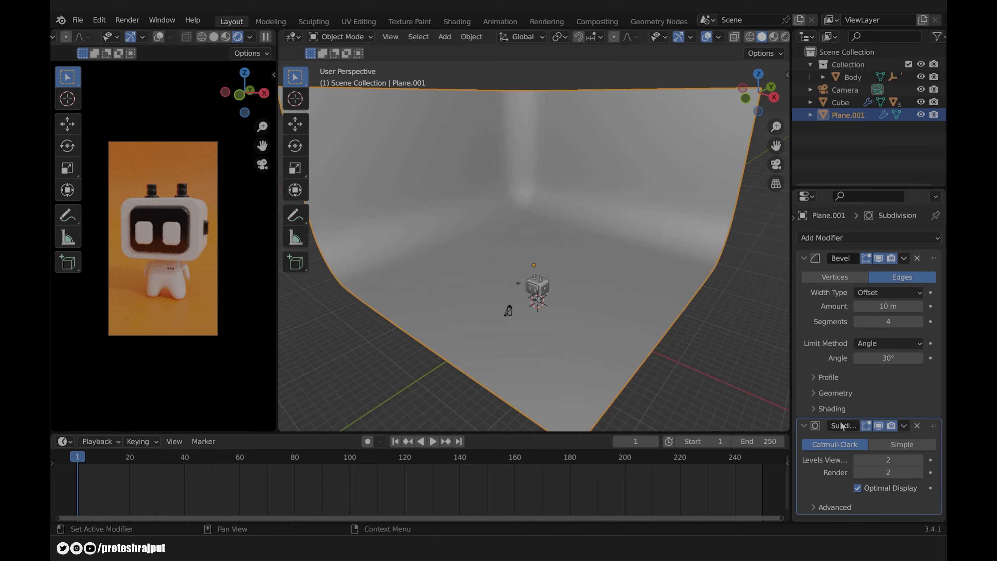
right_click(587, 140)
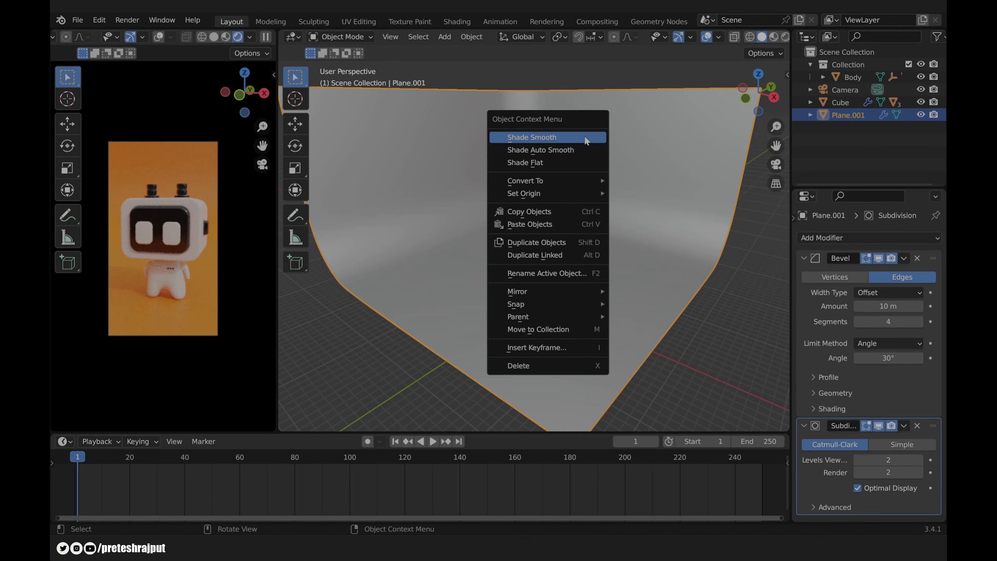
left_click(530, 137)
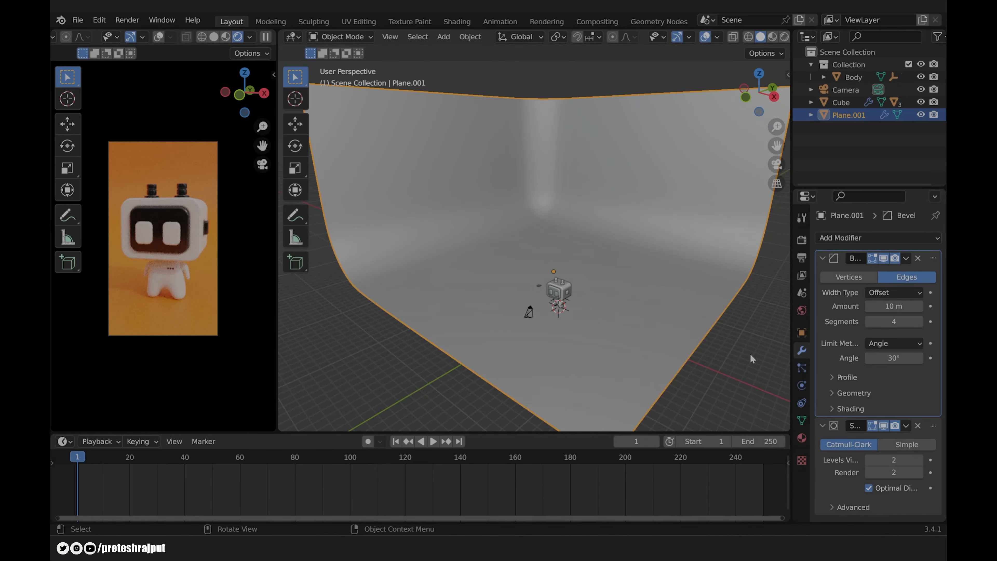
Select the camera, frame it in the viewport and show its lens settings
left_click(847, 90)
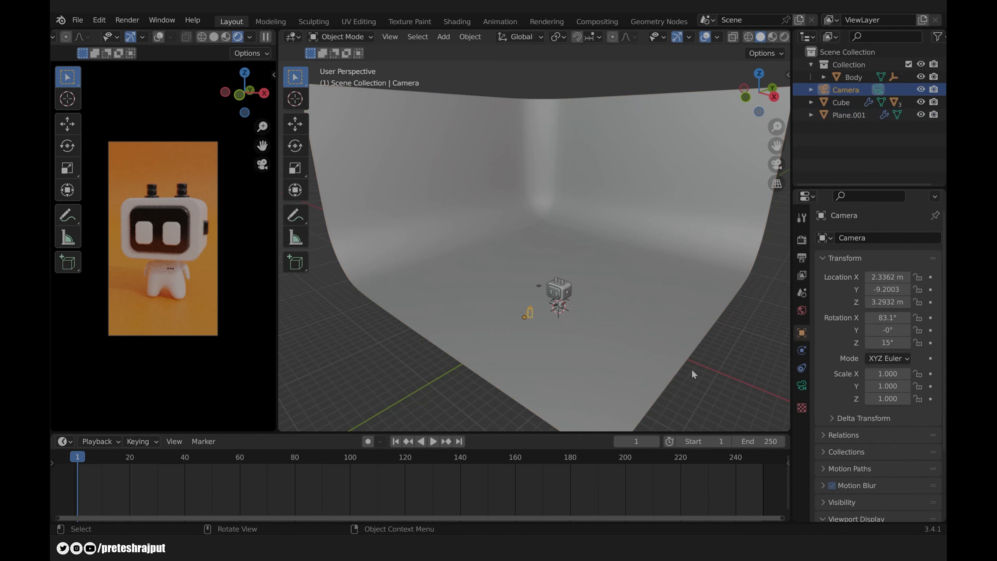
key("KP_Decimal")
left_click(802, 384)
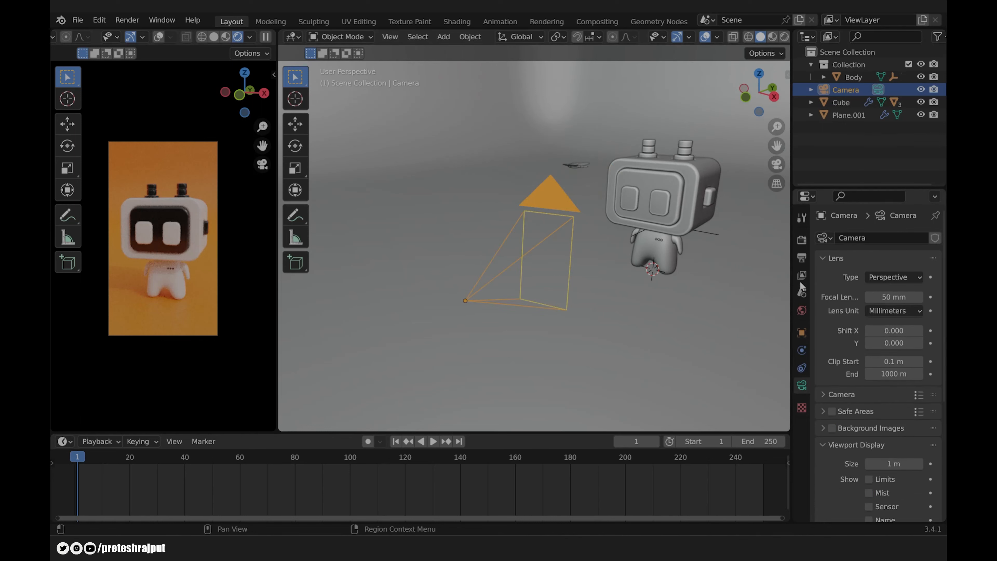
Set the scene's output frame rate to 30 fps and its end frame to 150
left_click(801, 259)
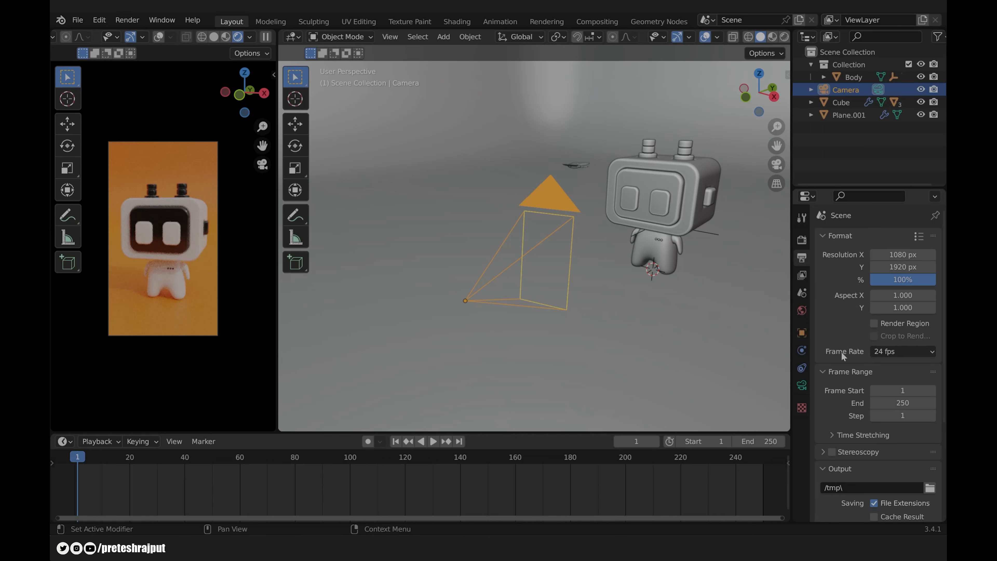
left_click(881, 350)
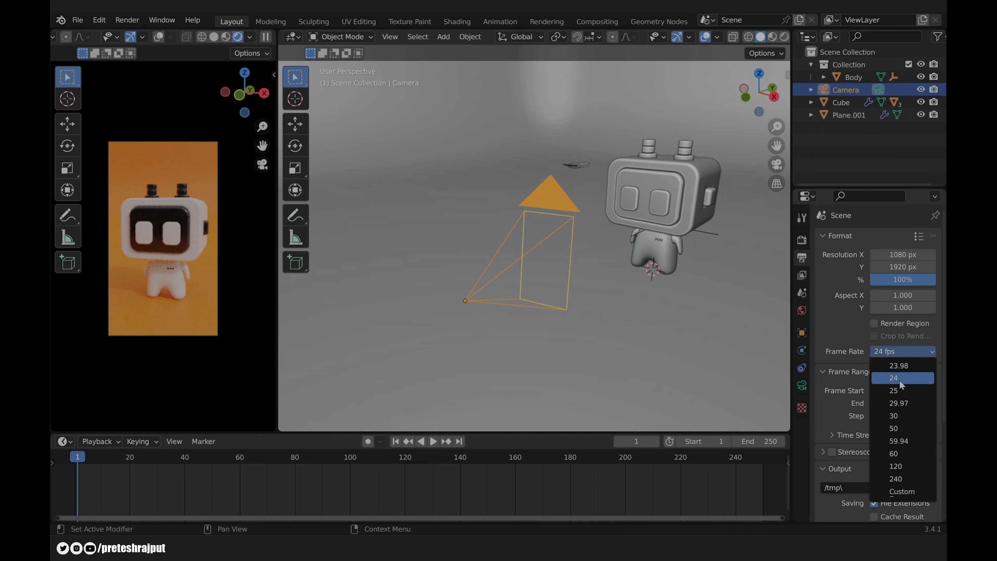
left_click(905, 416)
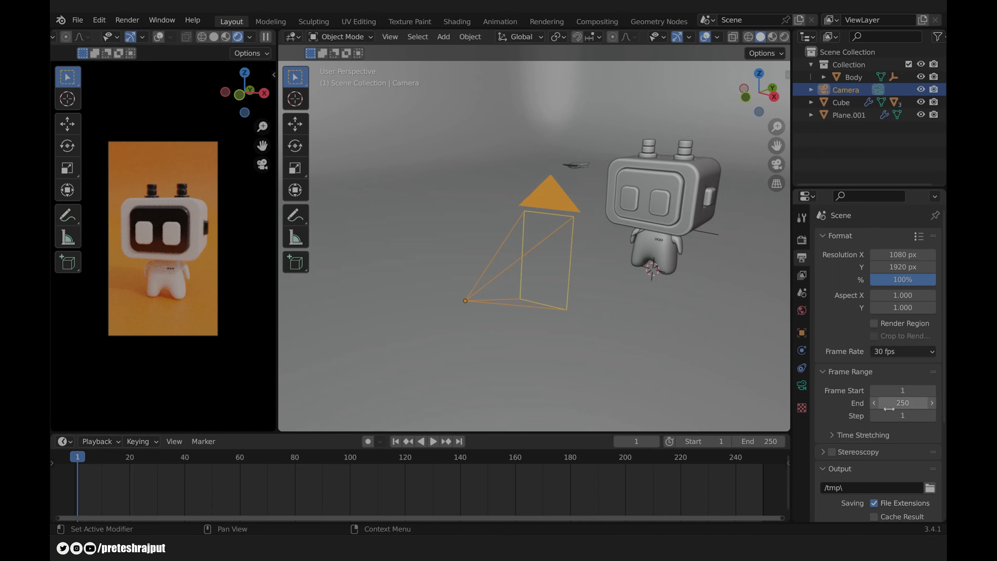
left_click(902, 404)
type("150")
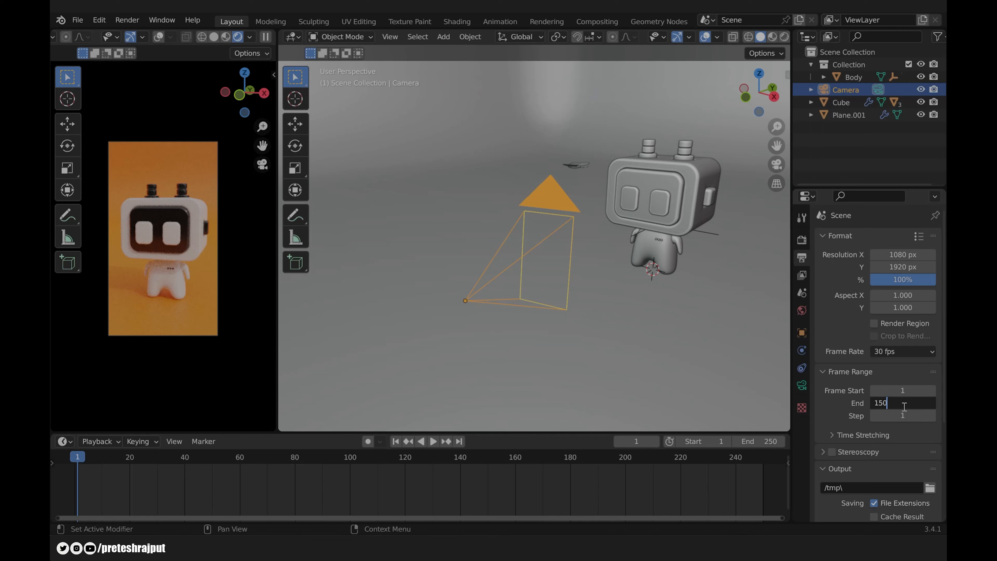
key("Return")
Play the shortened timeline to check its length, and stop the playback
key("Left")
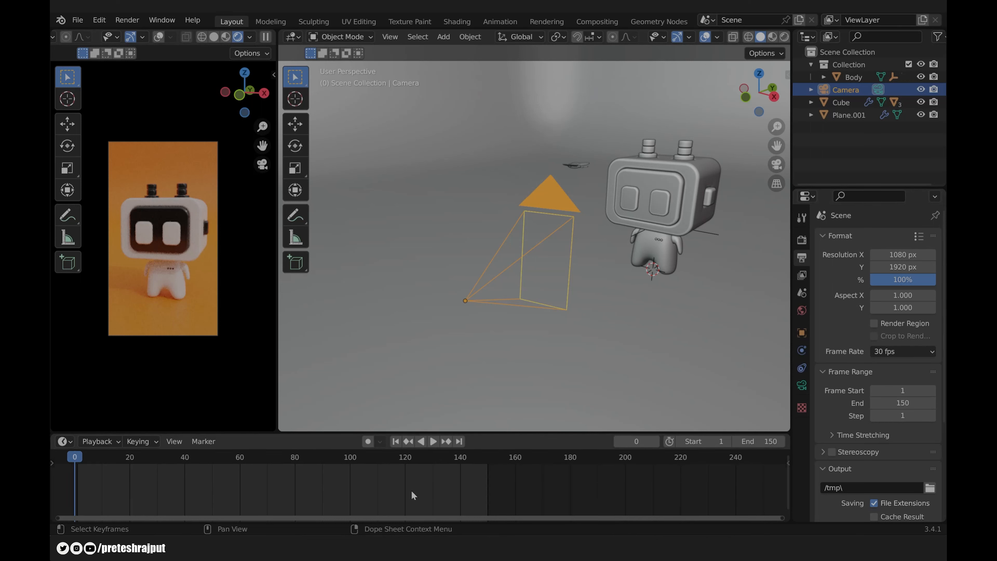
left_click(333, 456)
left_click(433, 441)
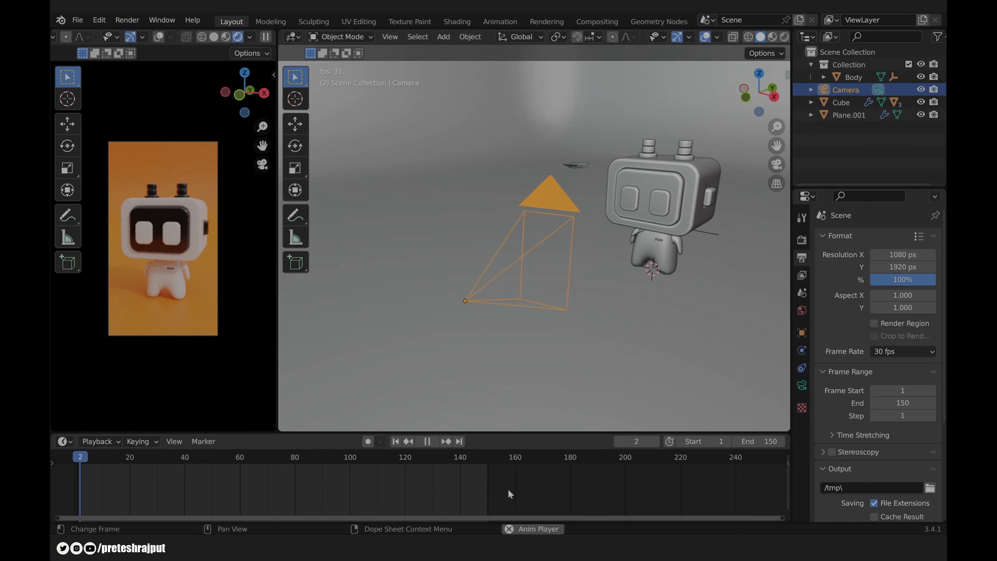
left_click(427, 443)
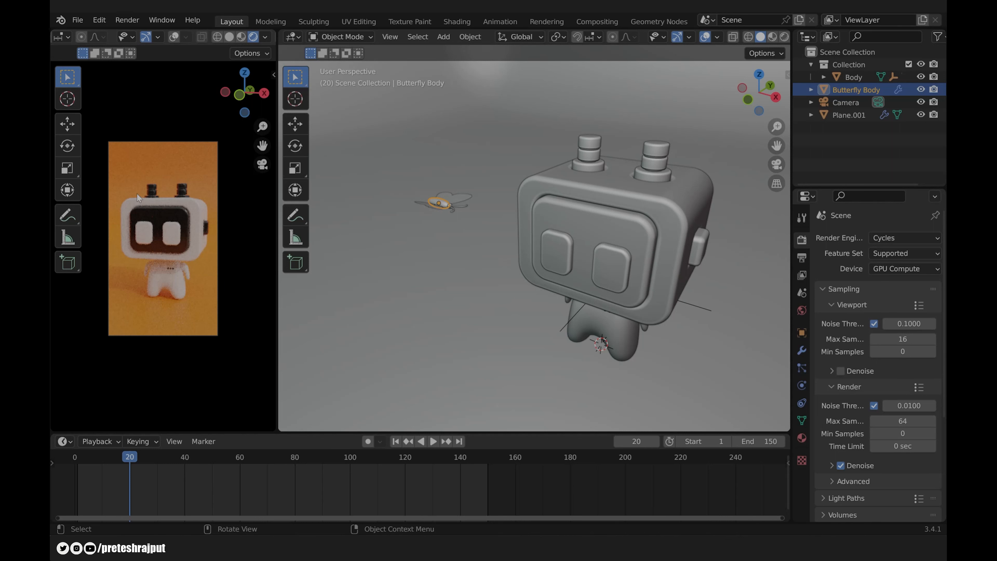
Hide the toolbar and gizmos in the camera viewport, switch it to solid shading and enlarge the camera frame
key("t")
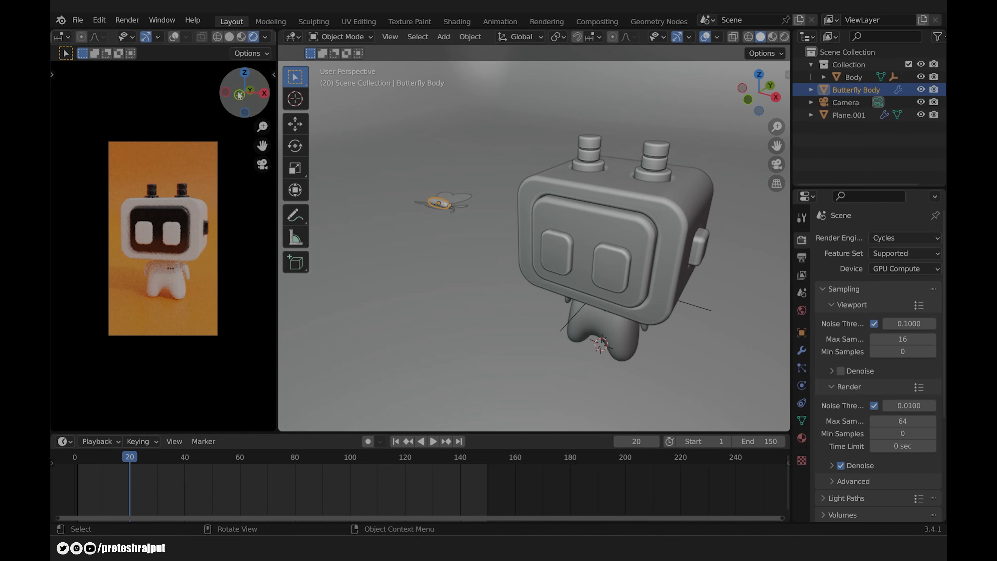
left_click(145, 37)
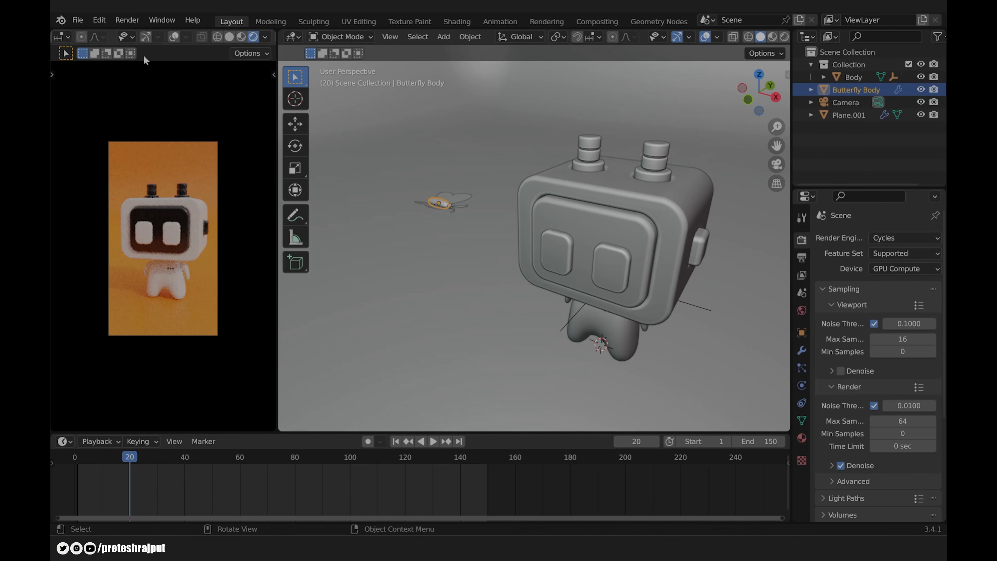
left_click(226, 41)
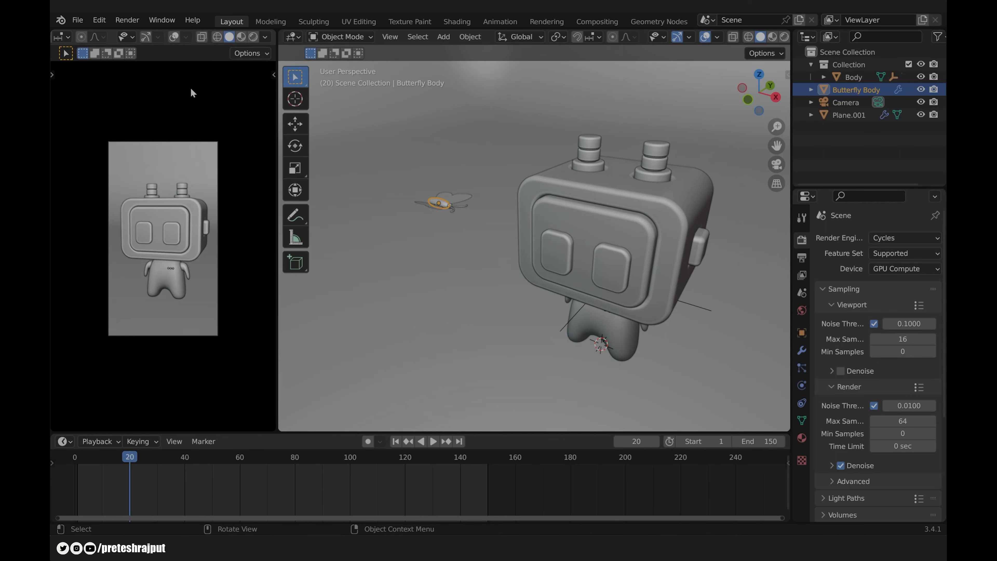
scroll(164, 269, "up", 1)
scroll(164, 269, "up", 2)
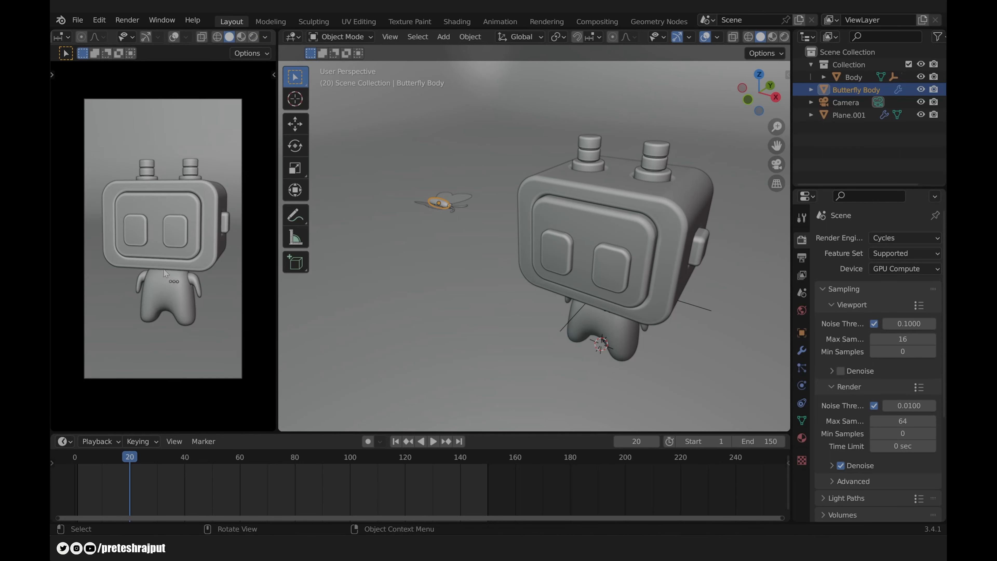
scroll(164, 269, "up", 1)
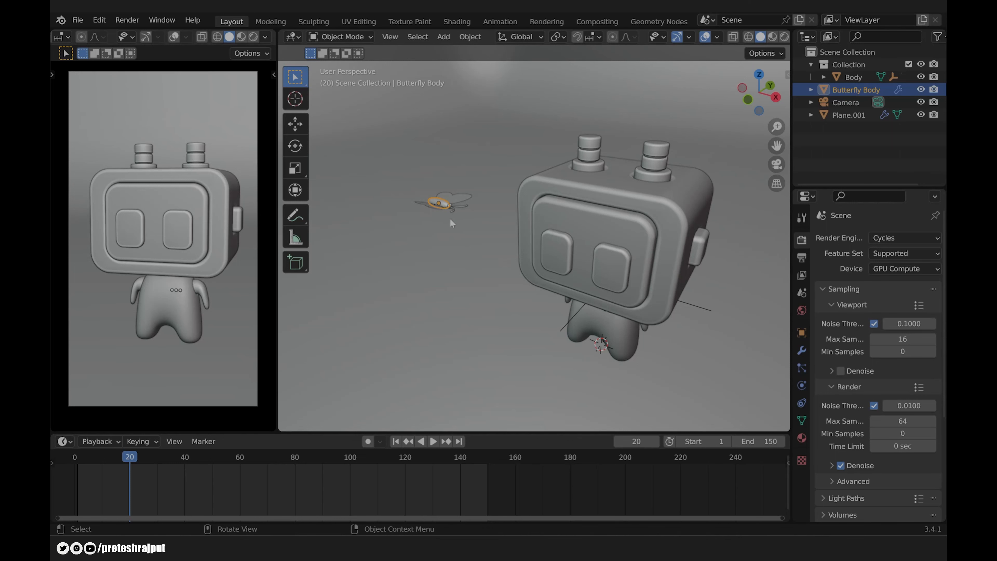
Move the butterfly body along X to about -1.53 m, just outside the camera frame, and keyframe its location on frame 20
key("g")
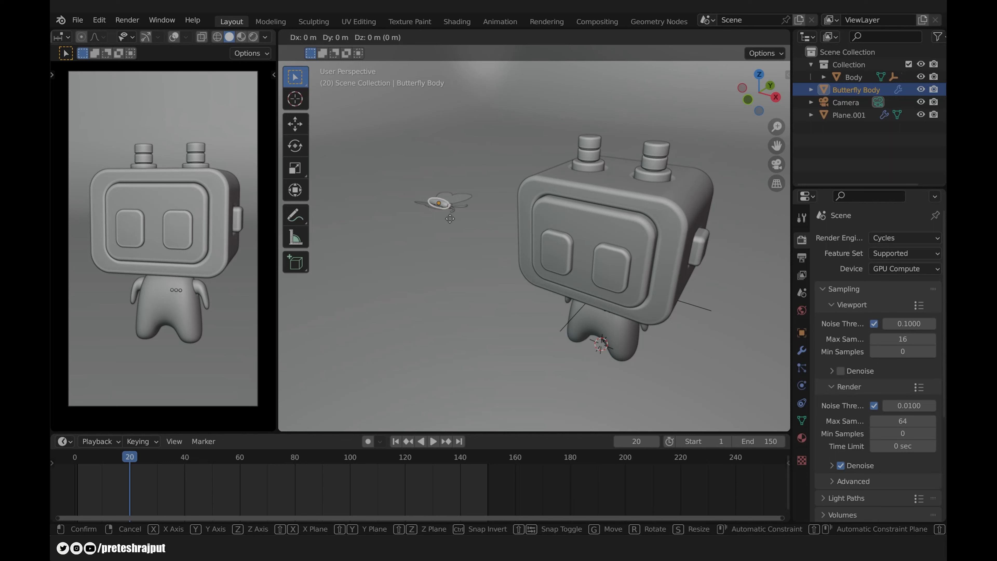
key("x")
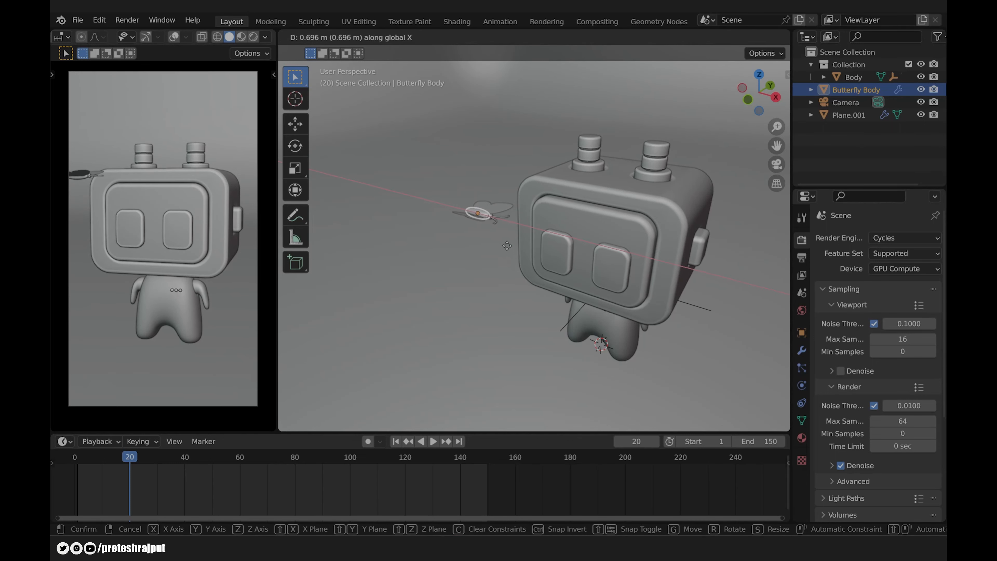
left_click(473, 234)
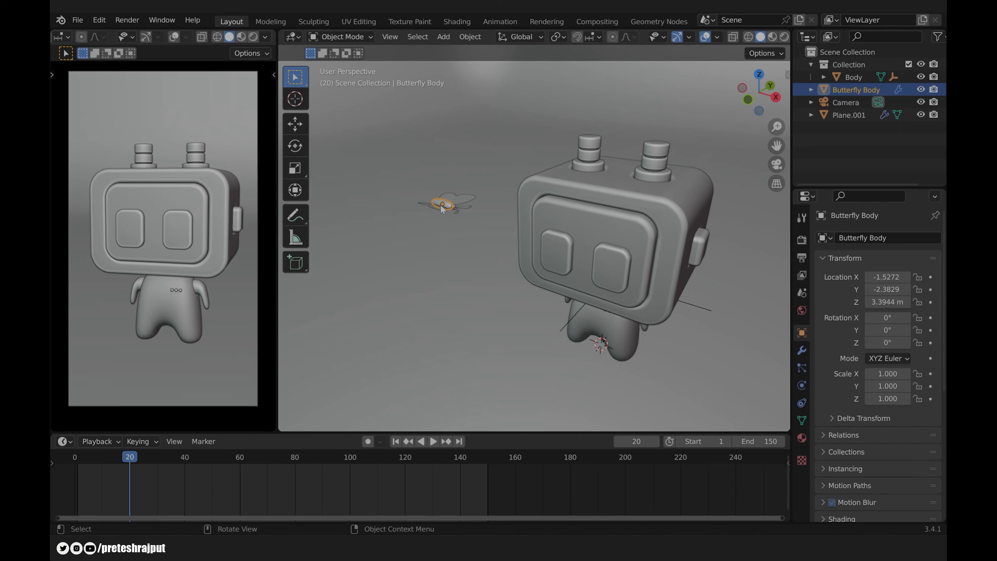
key("i")
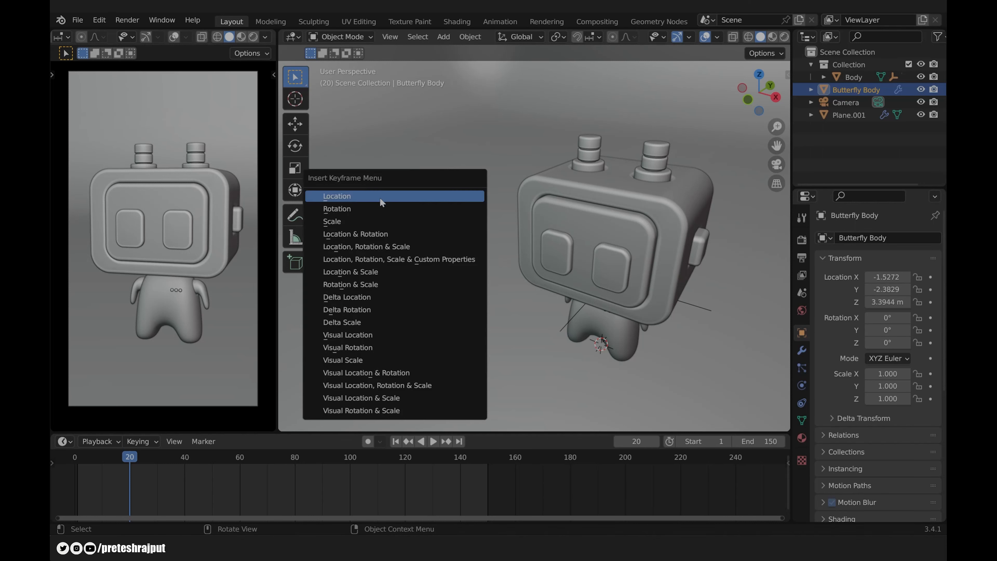
left_click(335, 196)
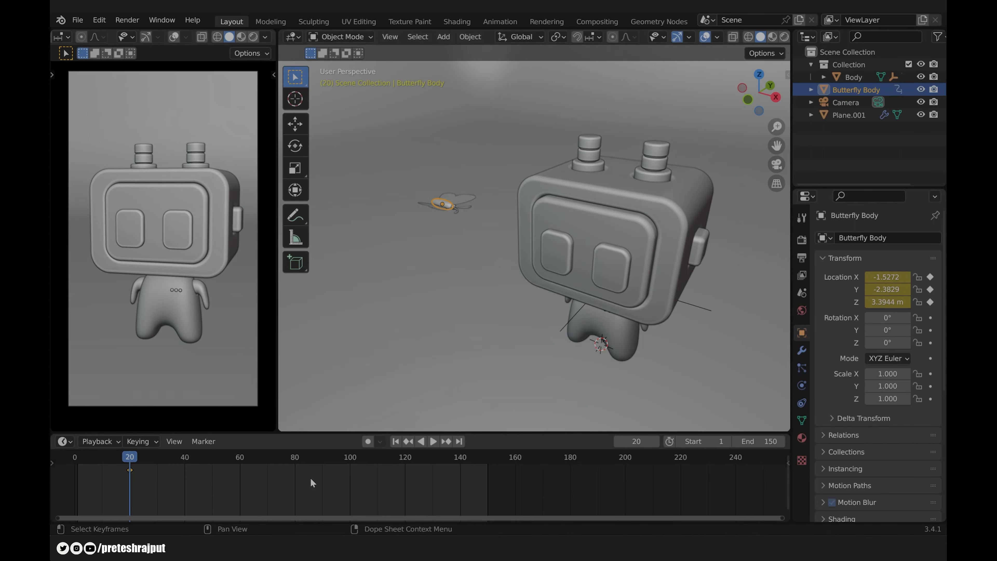
On frame 120, move the butterfly about 3.66 m along X past the robot and keyframe its location
left_click_drag(130, 456, 404, 471)
key("g")
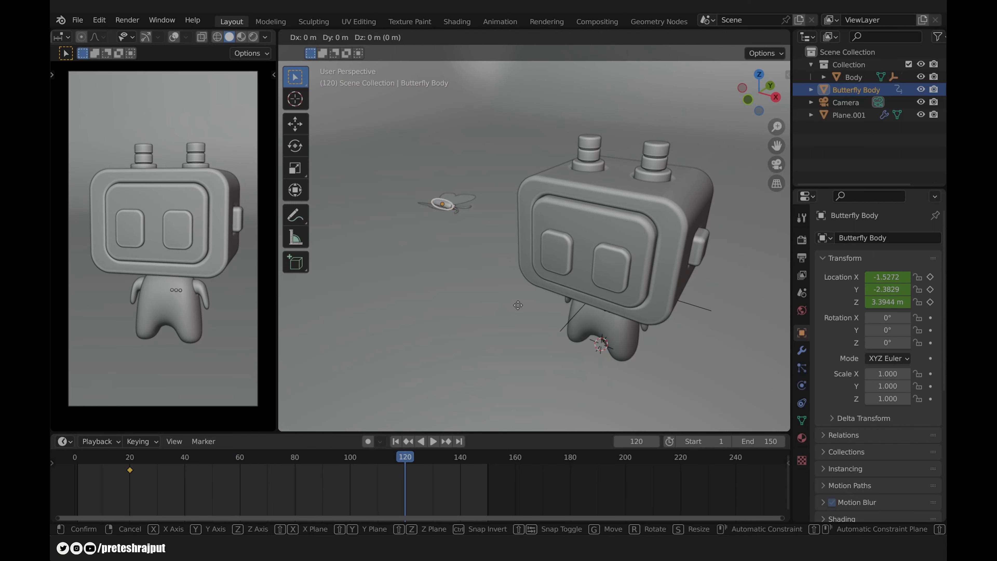
key("x")
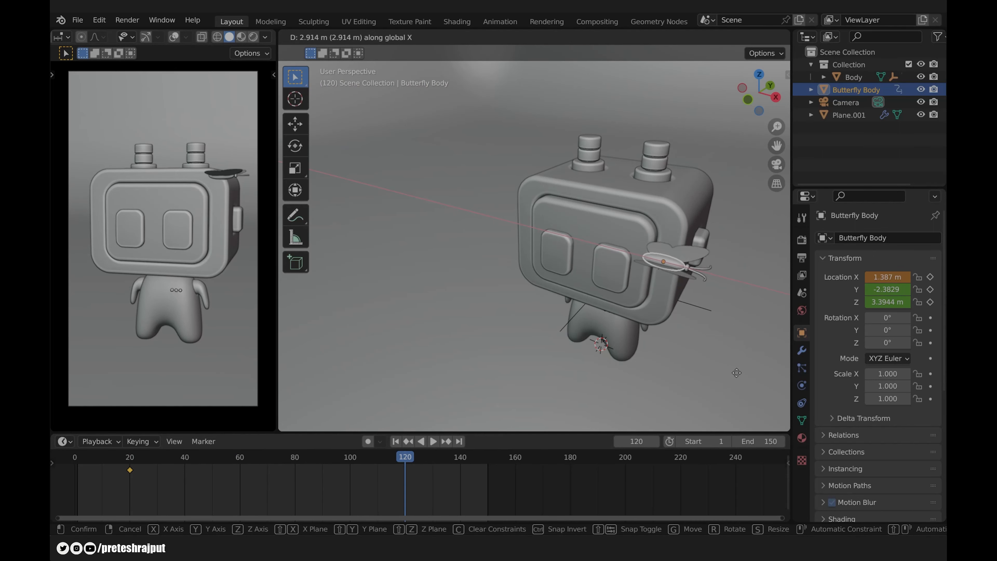
left_click(322, 380)
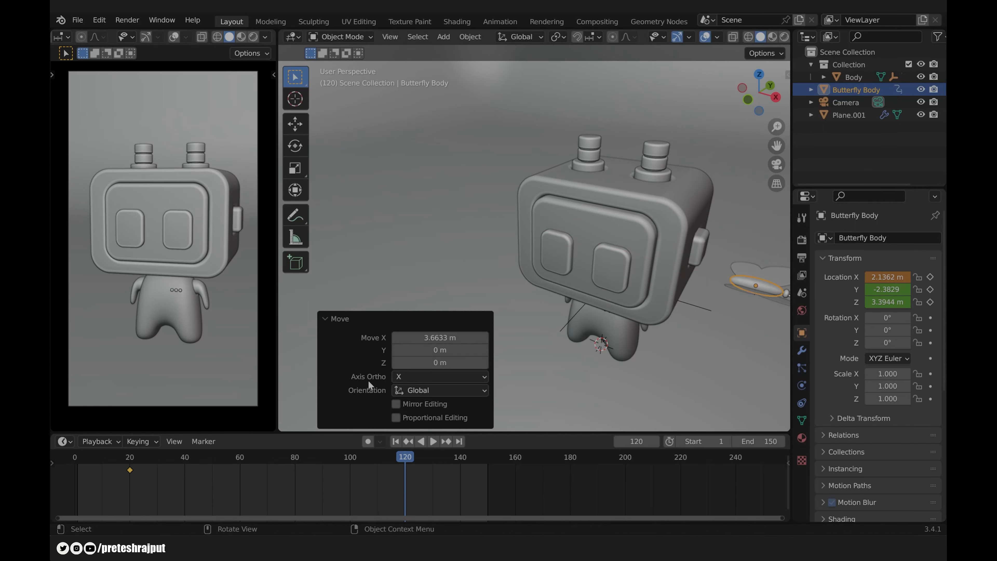
key("i")
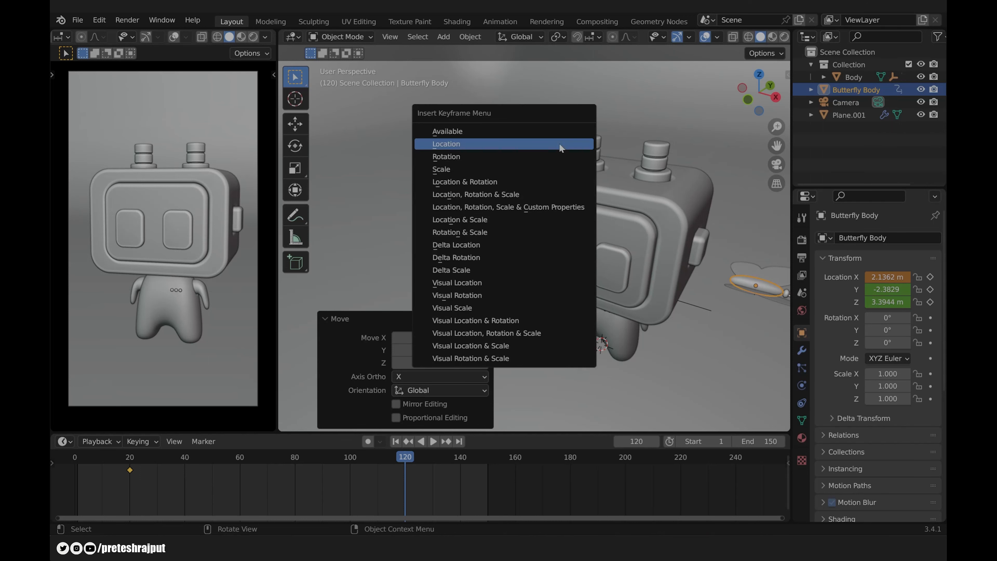
left_click(560, 148)
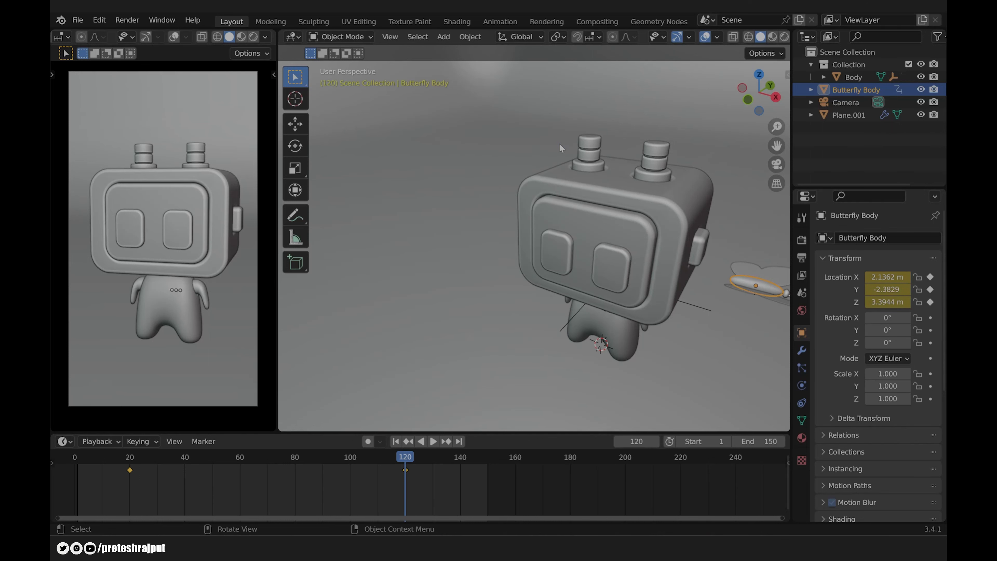
Play the butterfly's flight from the first frame to check it in the camera view
left_click(395, 440)
left_click(433, 441)
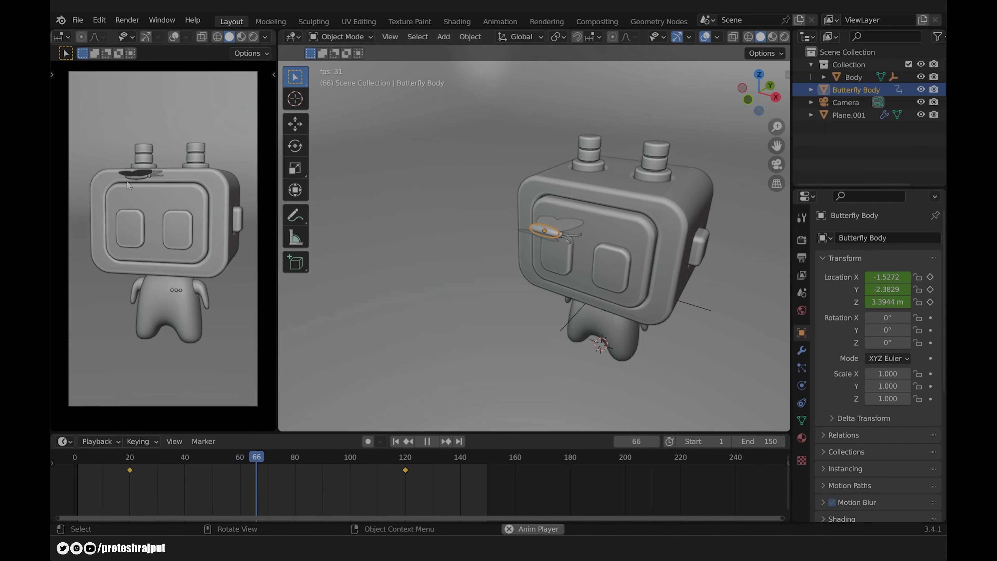
left_click(433, 441)
left_click(433, 441)
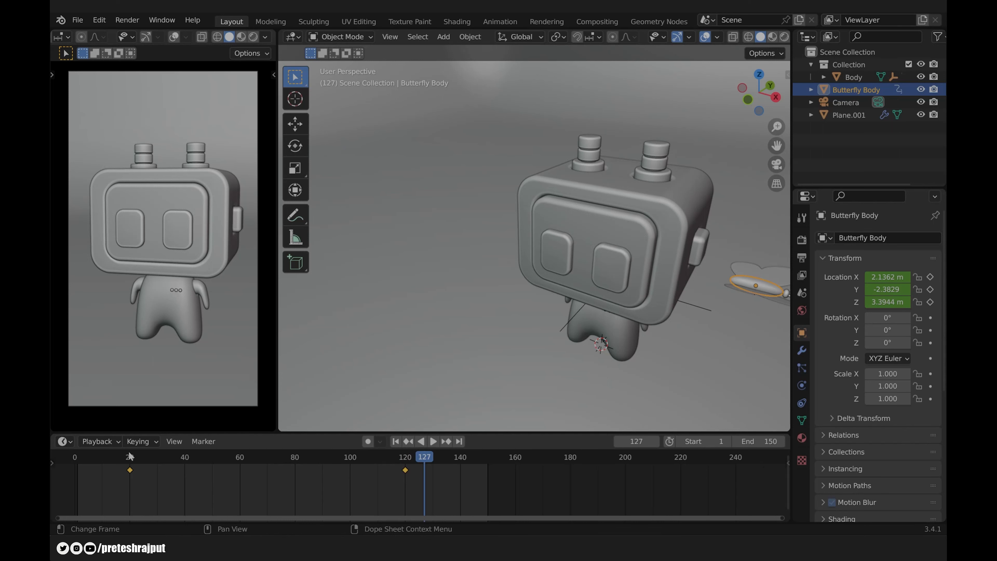
Return to frame 20, lower the butterfly along Z to about 2.92 m and keyframe its location
left_click(138, 458)
left_click_drag(139, 458, 129, 456)
key("space")
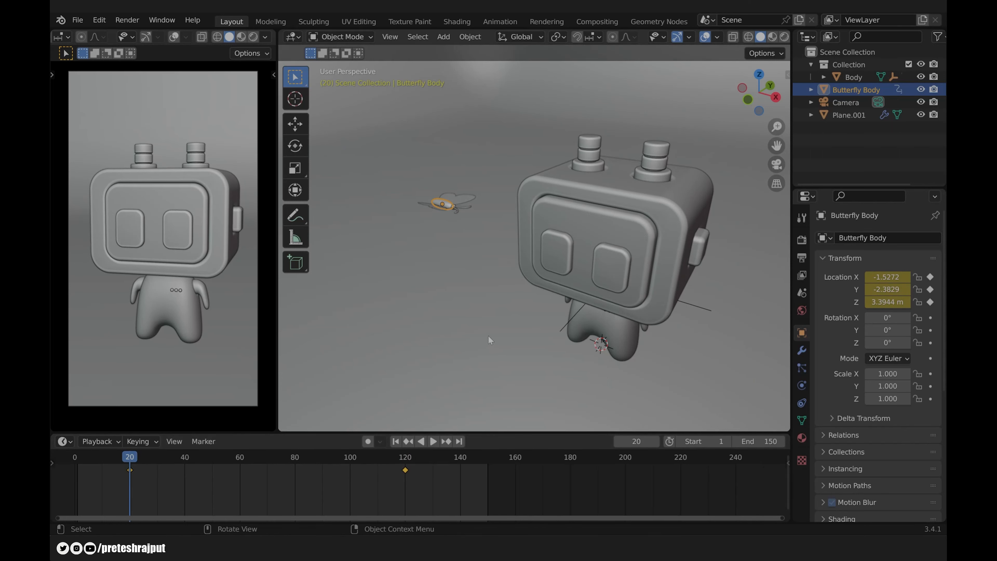
key("g")
key("z")
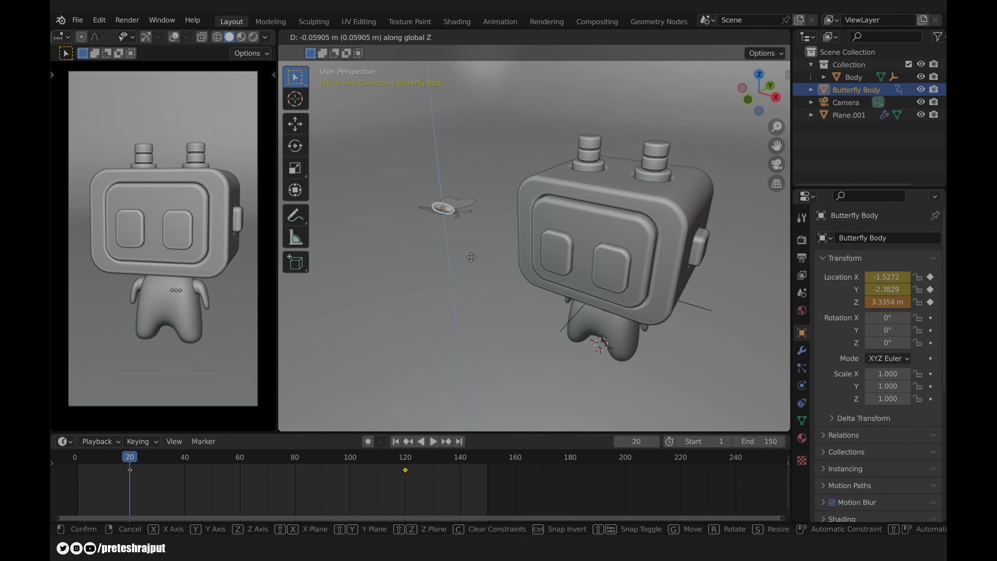
left_click(472, 285)
key("i")
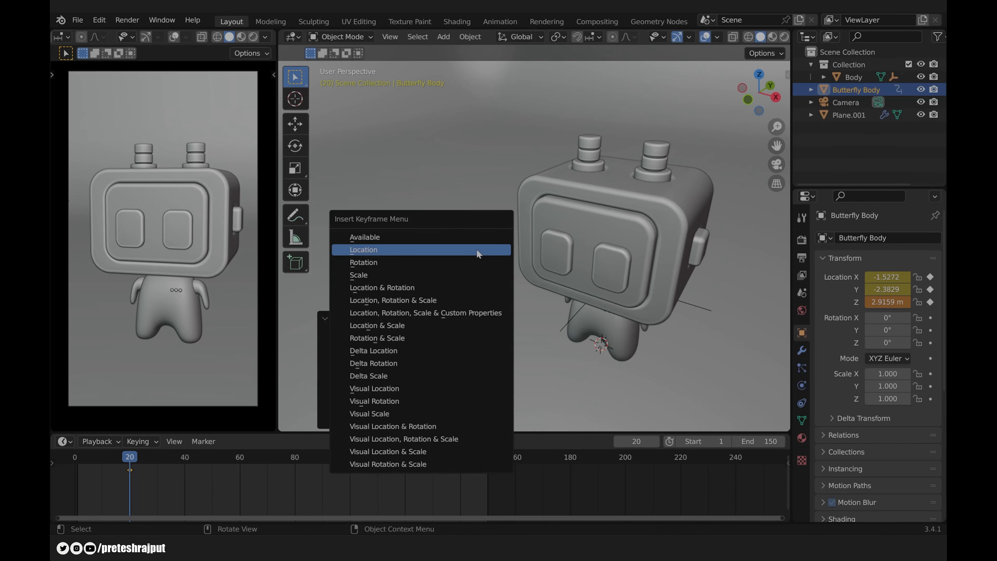
left_click(476, 249)
Set the butterfly body's Y rotation to 40° on frame 20
middle_click_drag(475, 248, 385, 170)
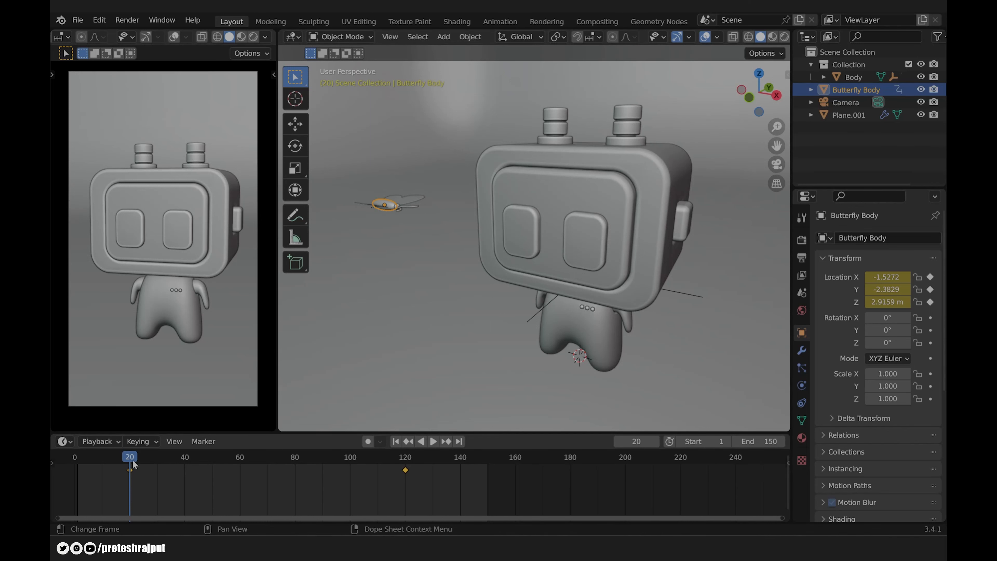
key("space")
key("space")
double_click(887, 330)
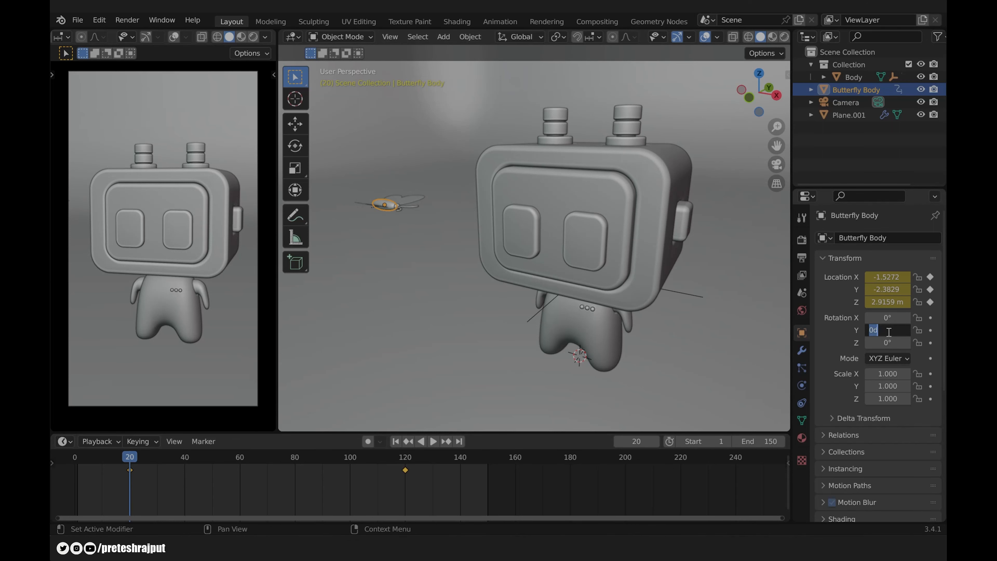
type("40")
key("Return")
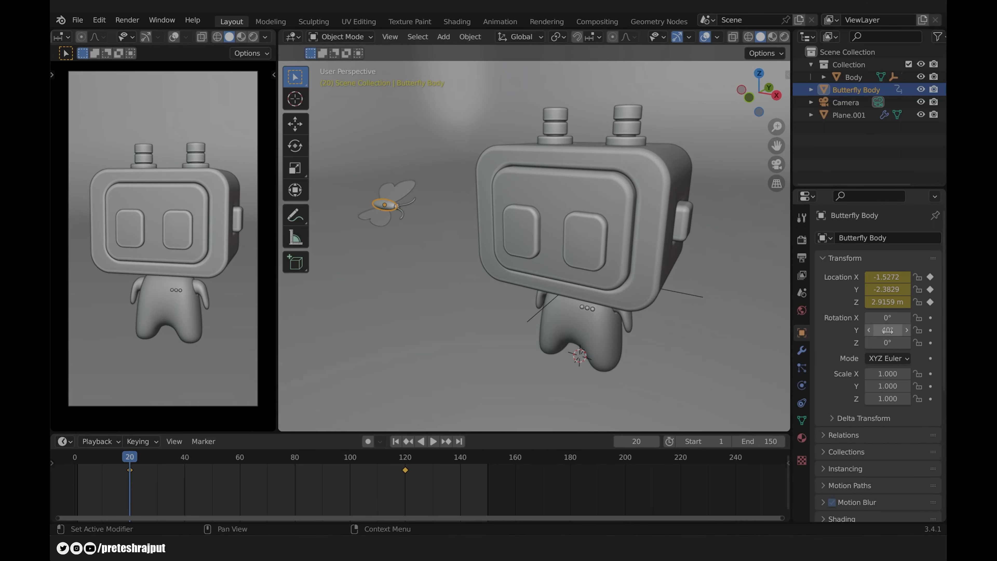
Keyframe the butterfly body's Y rotation at 40° on frame 20 and at -40° on frame 120
left_click(930, 330)
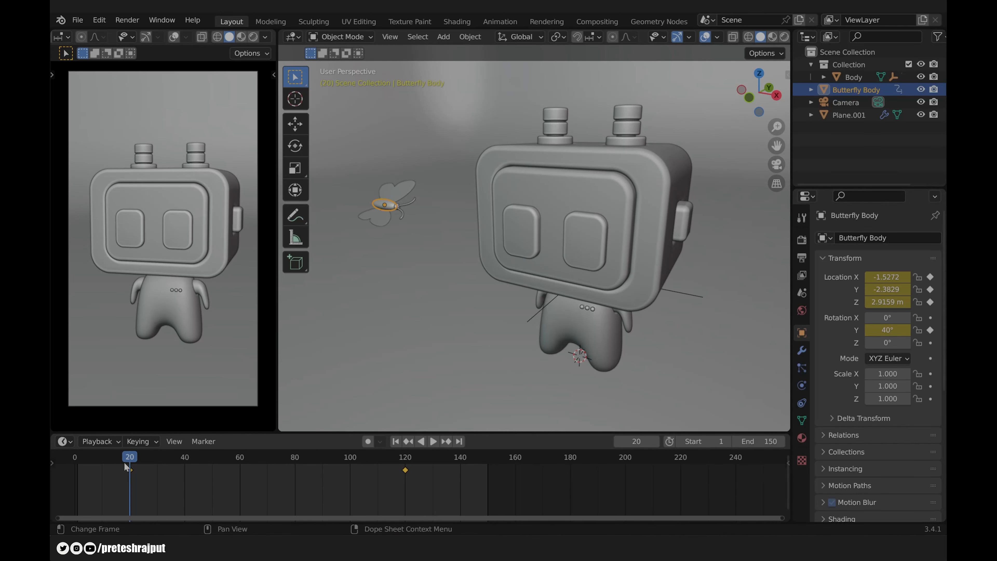
key("space")
left_click_drag(130, 459, 404, 482)
key("space")
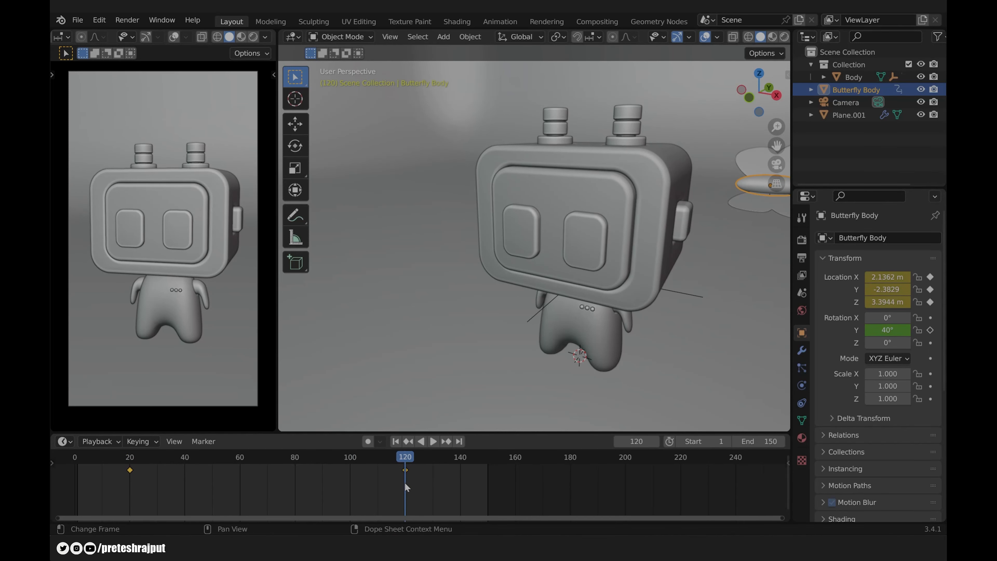
left_click(891, 332)
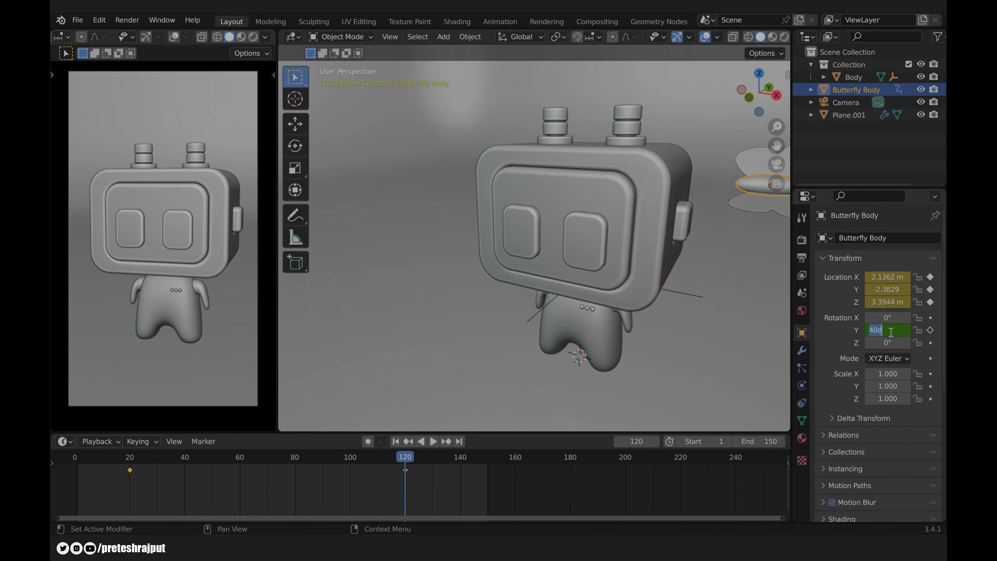
type("-40")
key("Return")
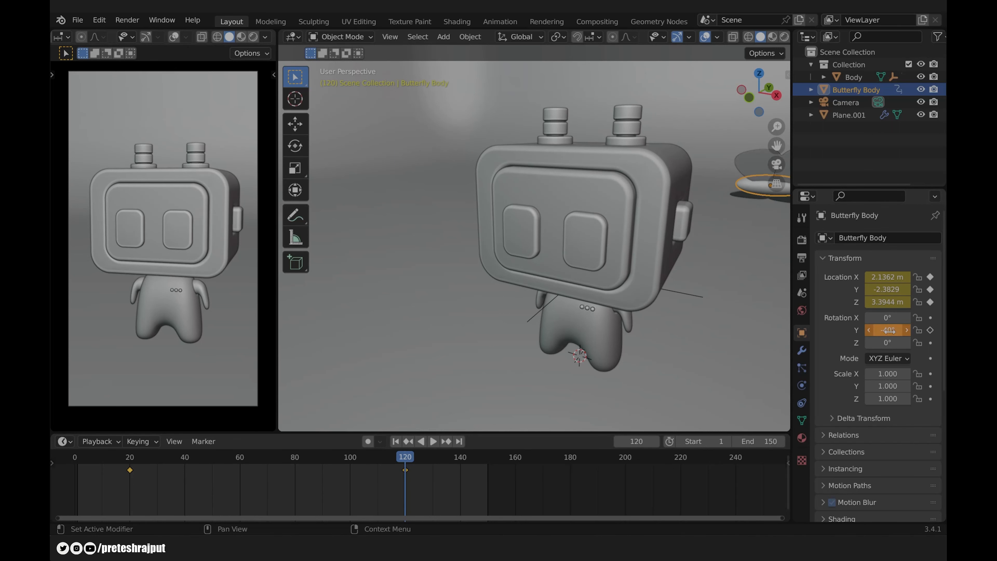
left_click(930, 330)
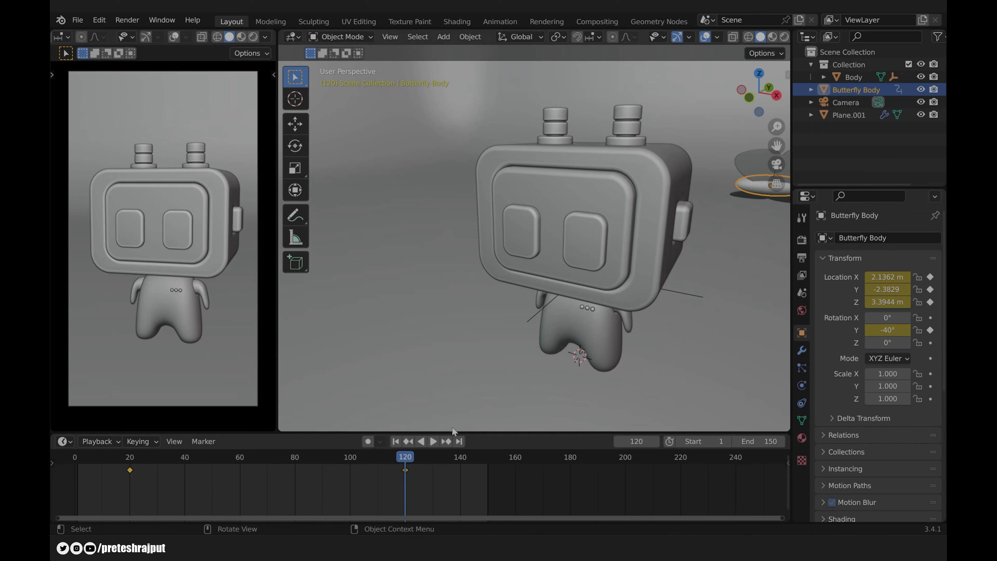
Play the animation from the first frame to check the butterfly's tilt during flight, stop it and return to the start
left_click_drag(409, 456, 75, 465)
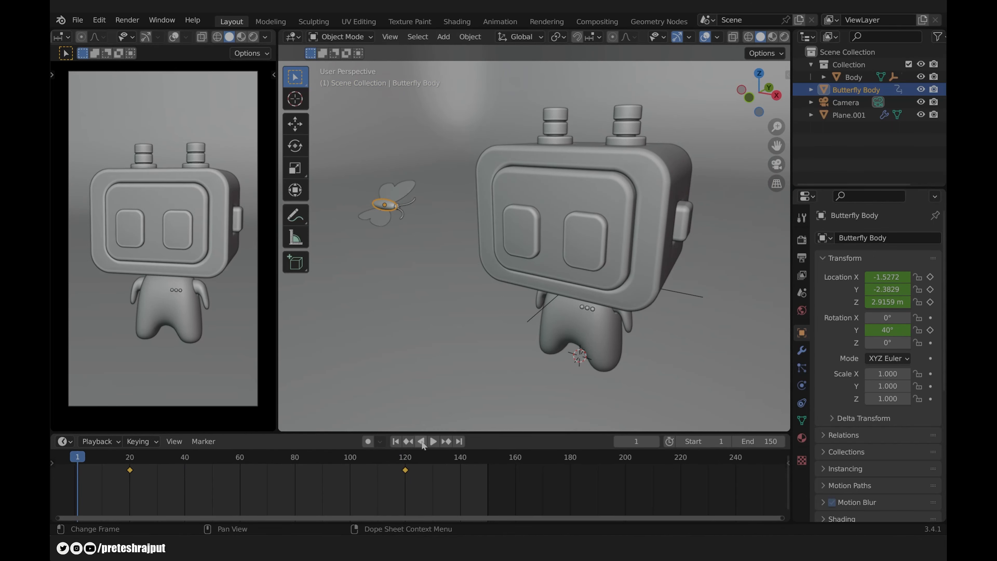
left_click(432, 440)
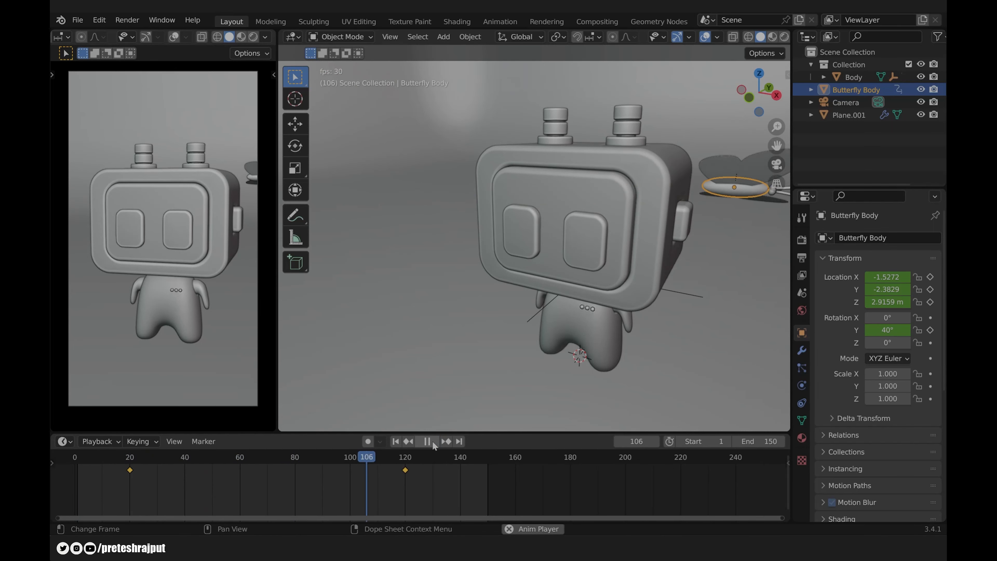
left_click(428, 441)
left_click(396, 441)
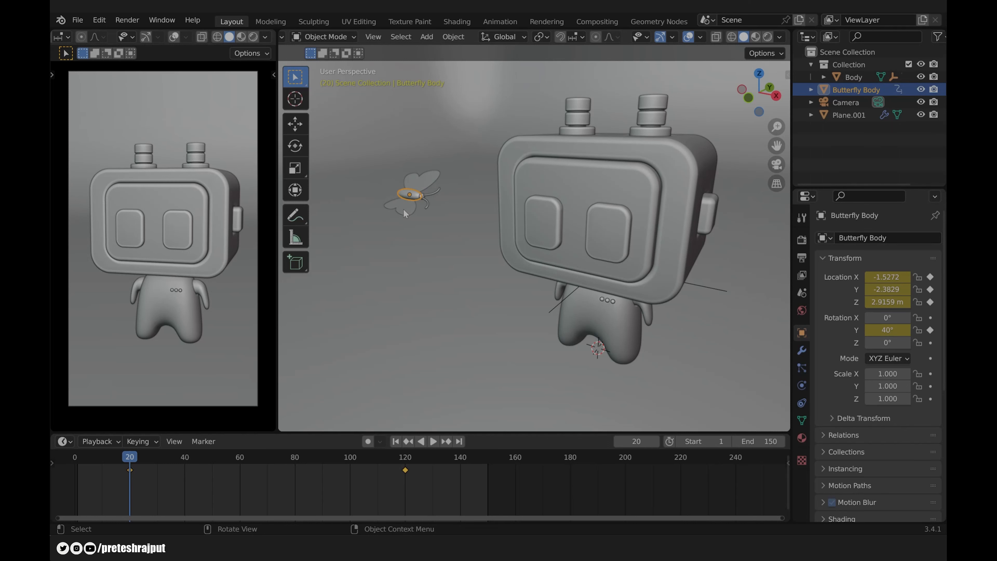
Select the butterfly wings, set their Y rotation to 40° and keyframe it on frame 20
left_click(404, 213)
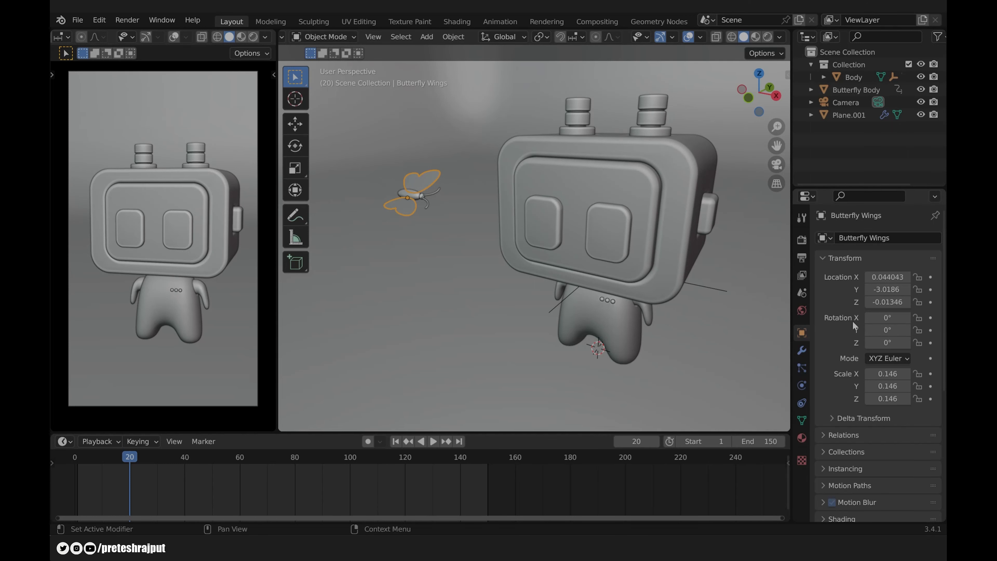
left_click_drag(879, 317, 899, 317)
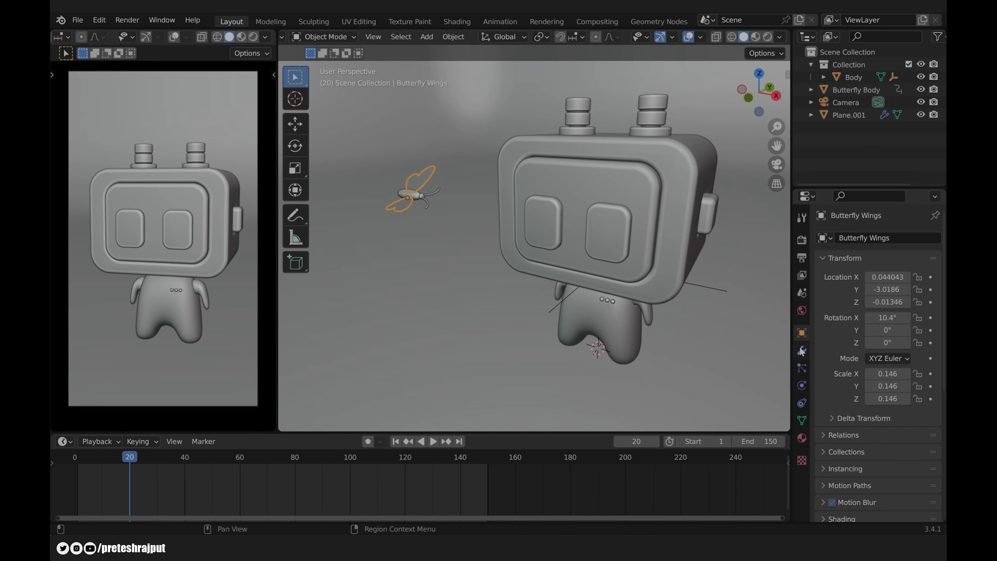
key("BackSpace")
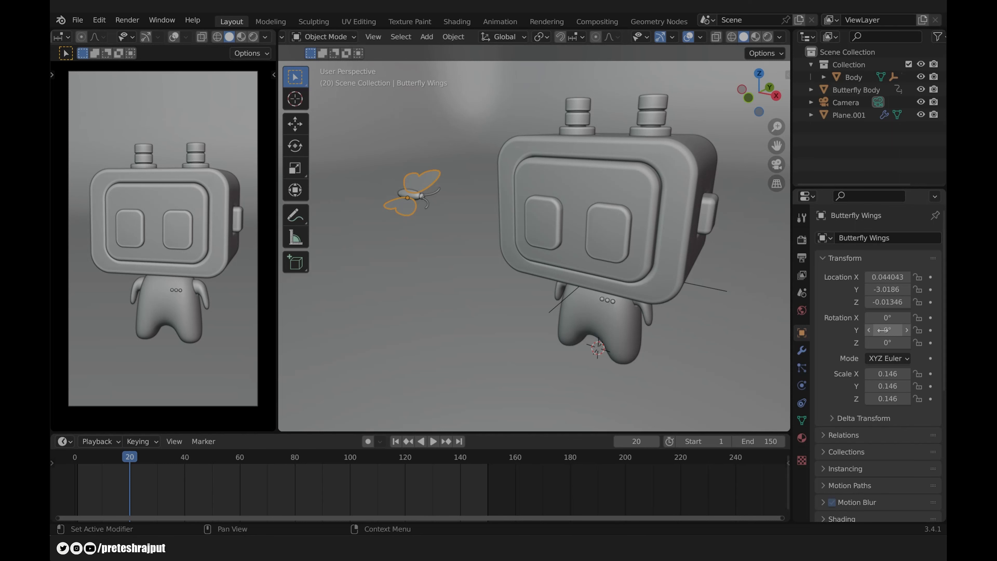
left_click_drag(883, 330, 897, 330)
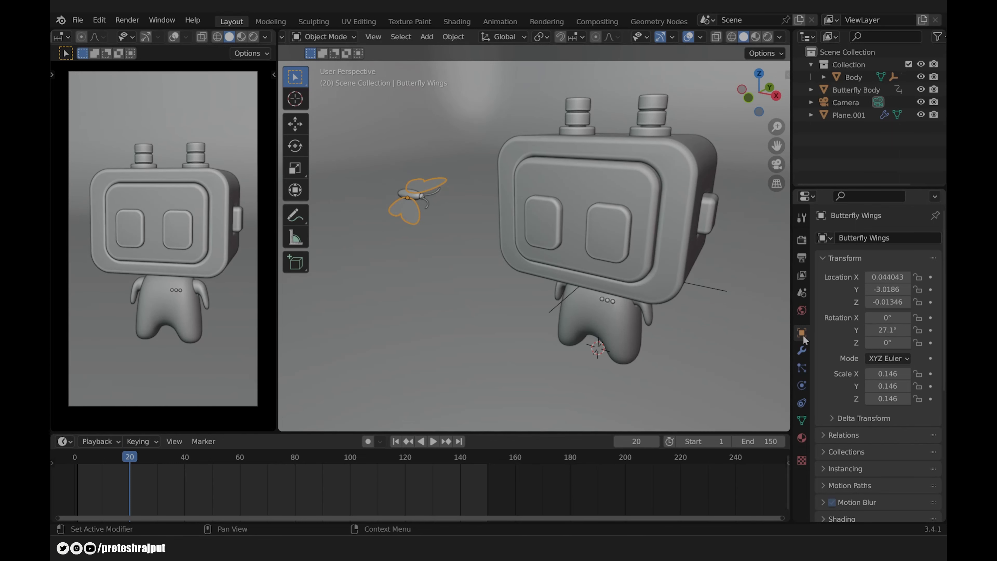
left_click(893, 330)
type("40")
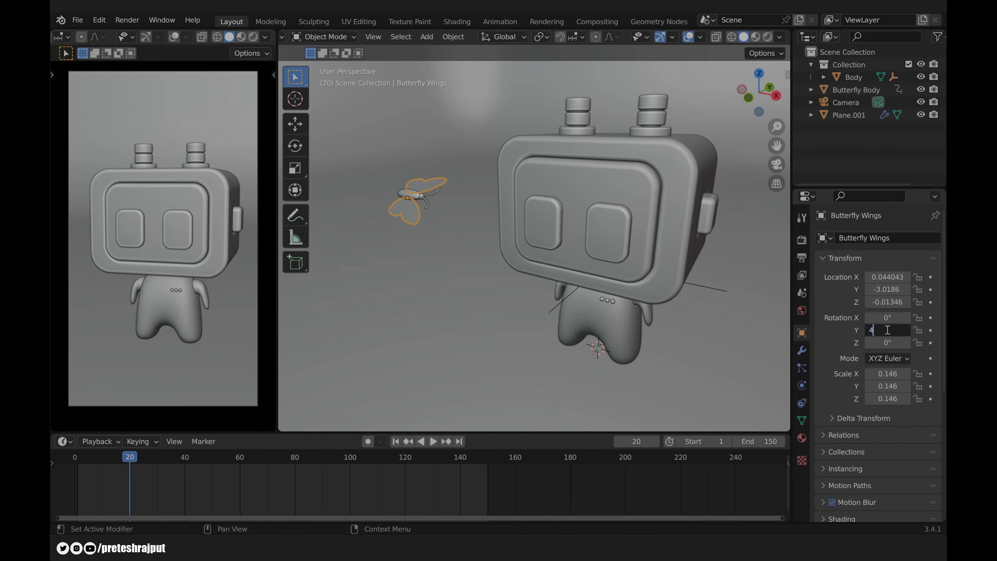
key("Return")
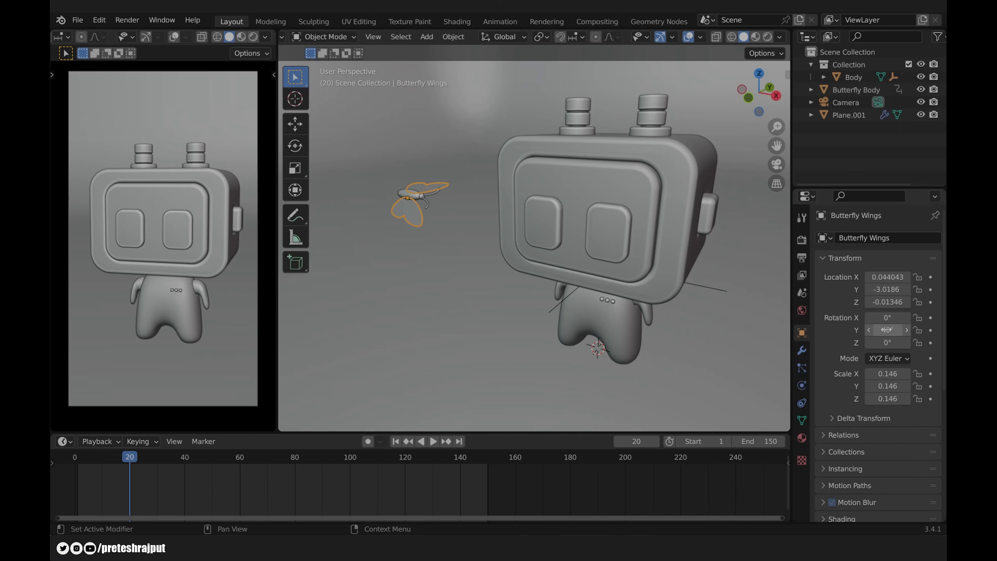
left_click(931, 330)
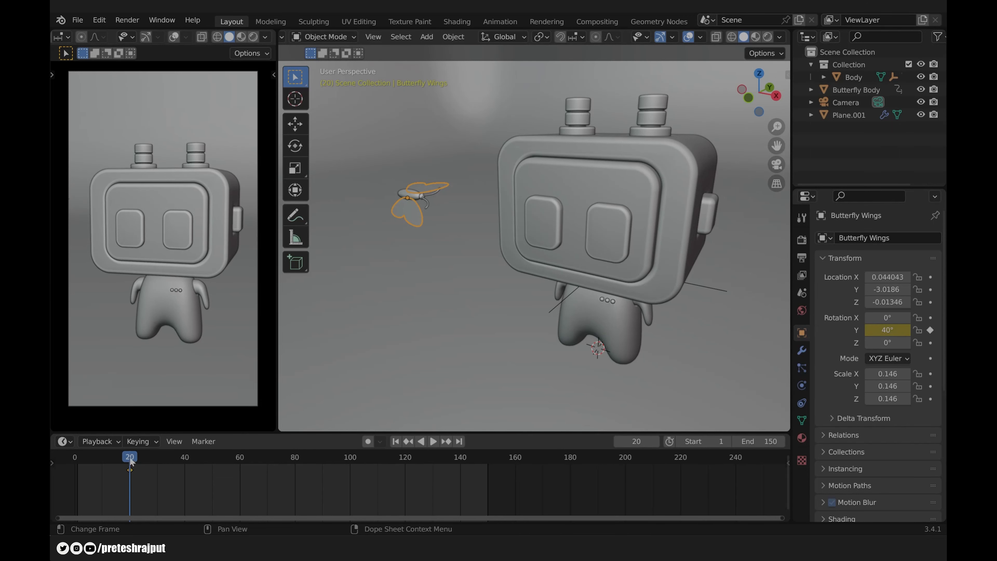
On frame 30, set the butterfly wings' Y rotation to -40° and keyframe it
left_click_drag(129, 459, 157, 462)
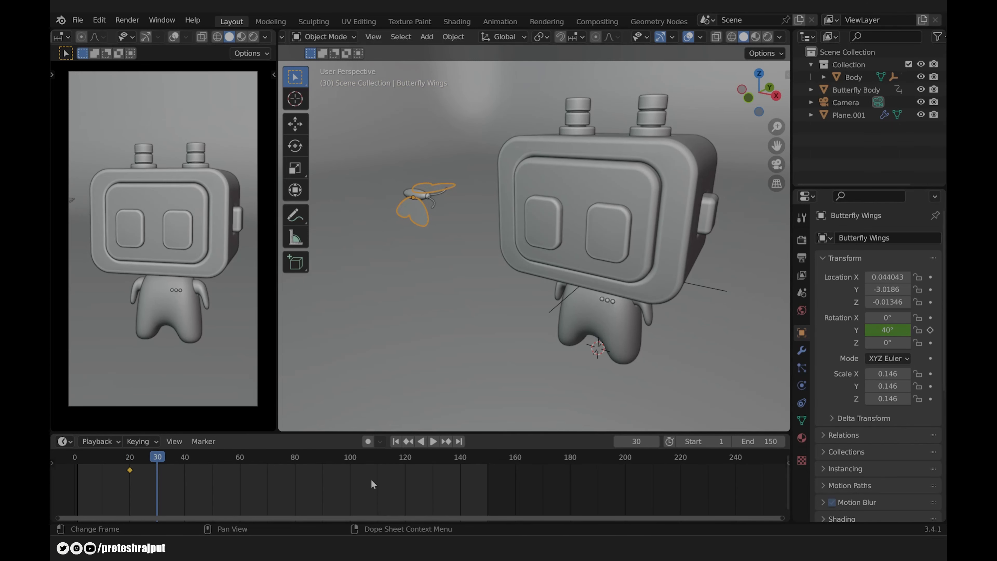
left_click(884, 331)
type("-40")
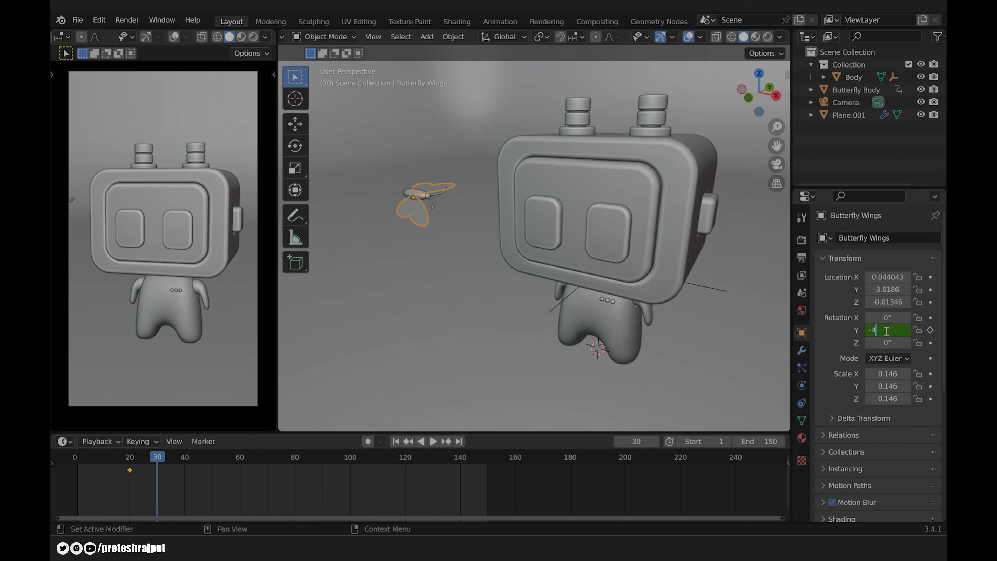
key("Return")
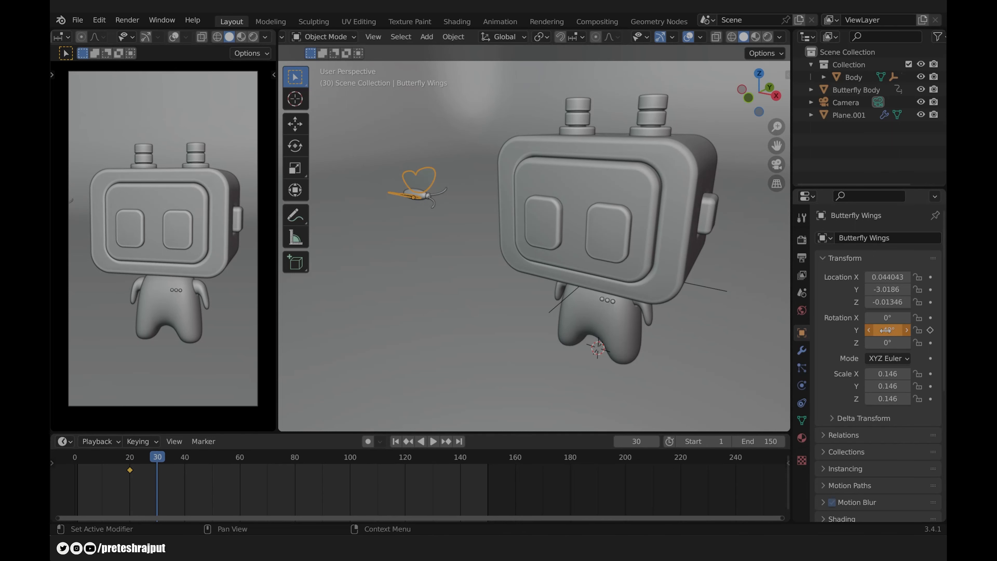
left_click(930, 330)
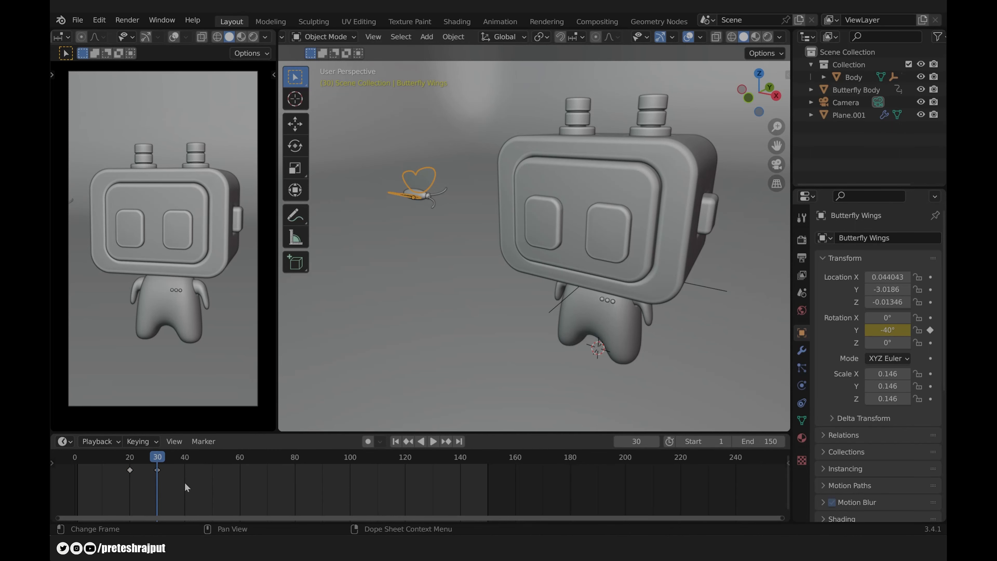
Copy the wings' two keyframes from frames 20 and 30 and paste them starting at frame 40
key("a")
left_click_drag(177, 480, 128, 475)
right_click(128, 470)
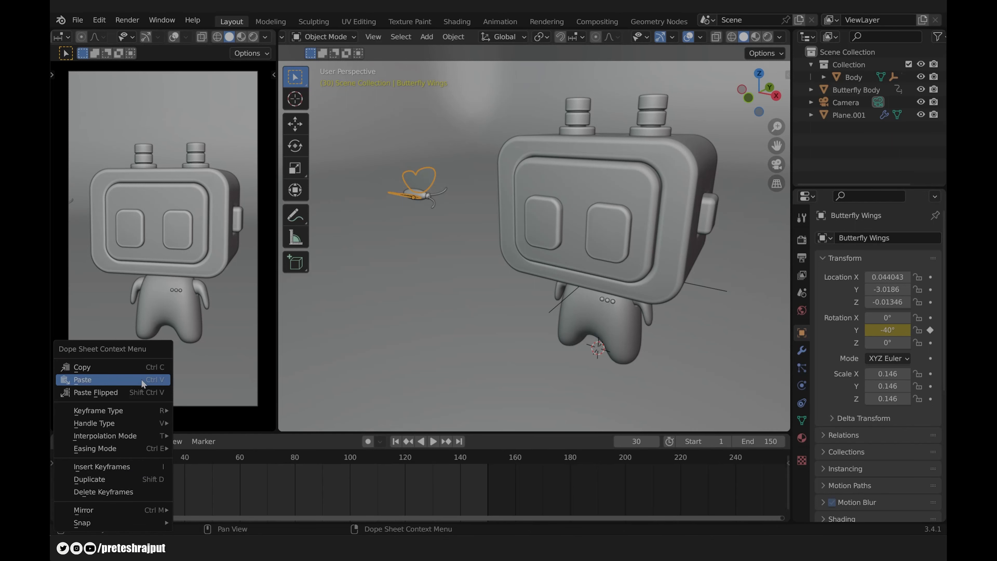
left_click(155, 383)
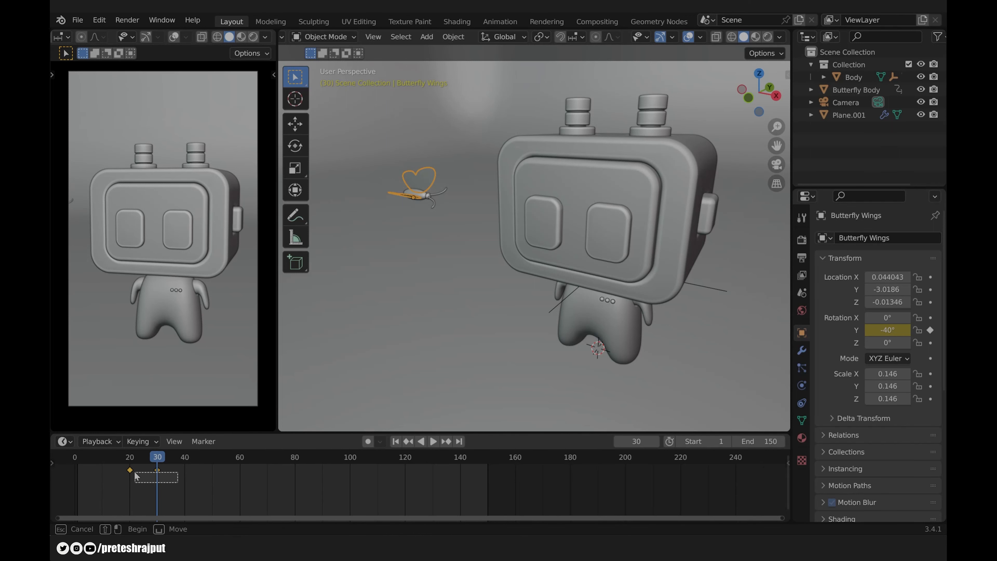
key("ctrl+c")
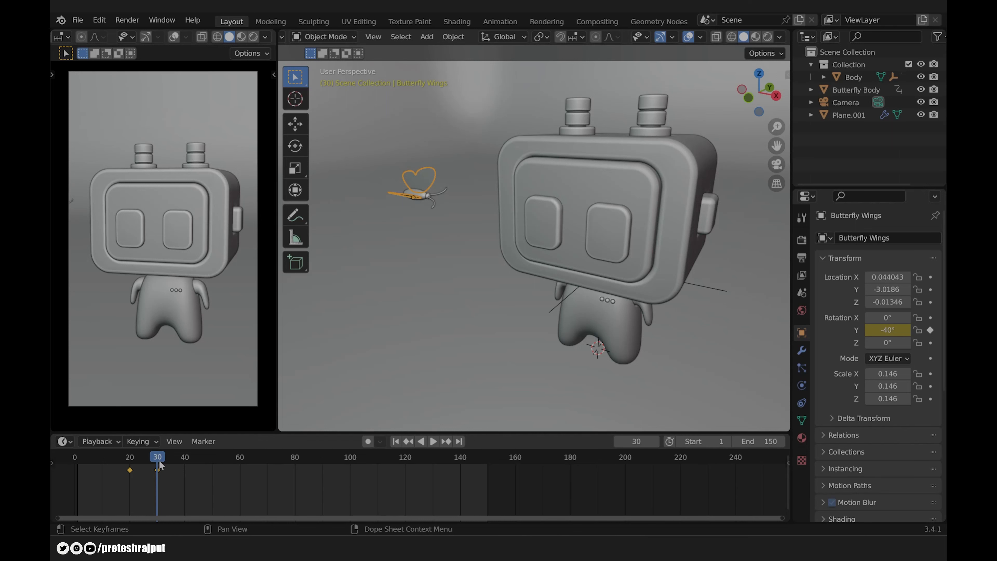
left_click_drag(157, 458, 183, 460)
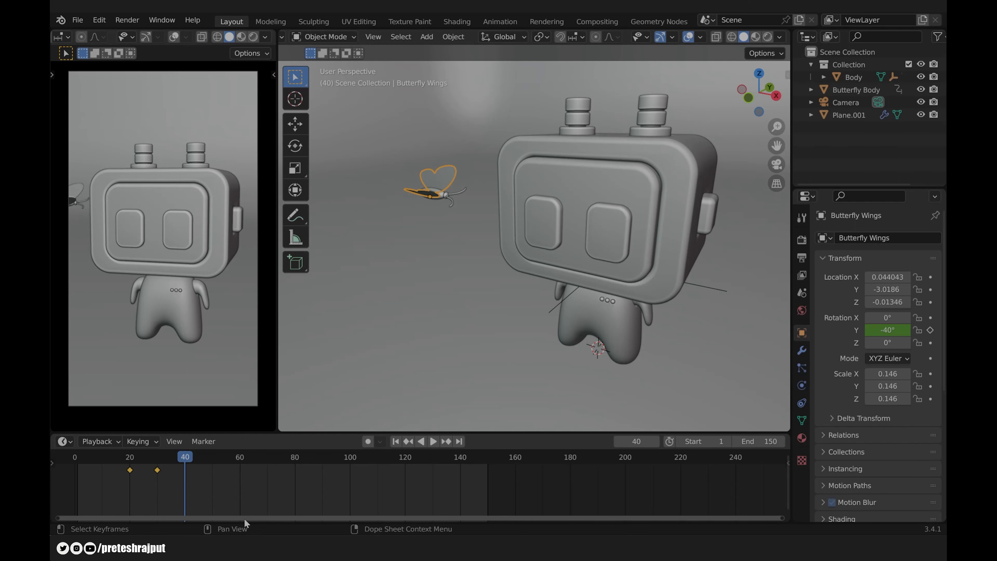
key("ctrl+v")
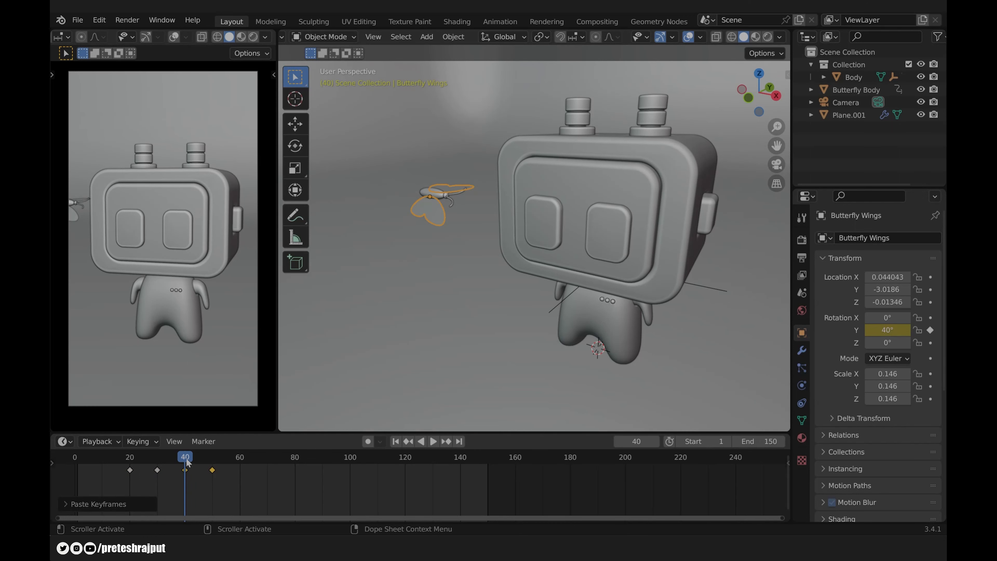
Paste the copied wing keyframes at frames 60, 80, 100 and 120 to continue the flapping
left_click_drag(185, 459, 278, 480)
key("ctrl+v")
key("ctrl+v")
key("ctrl+v")
key("ctrl+v")
key("Escape")
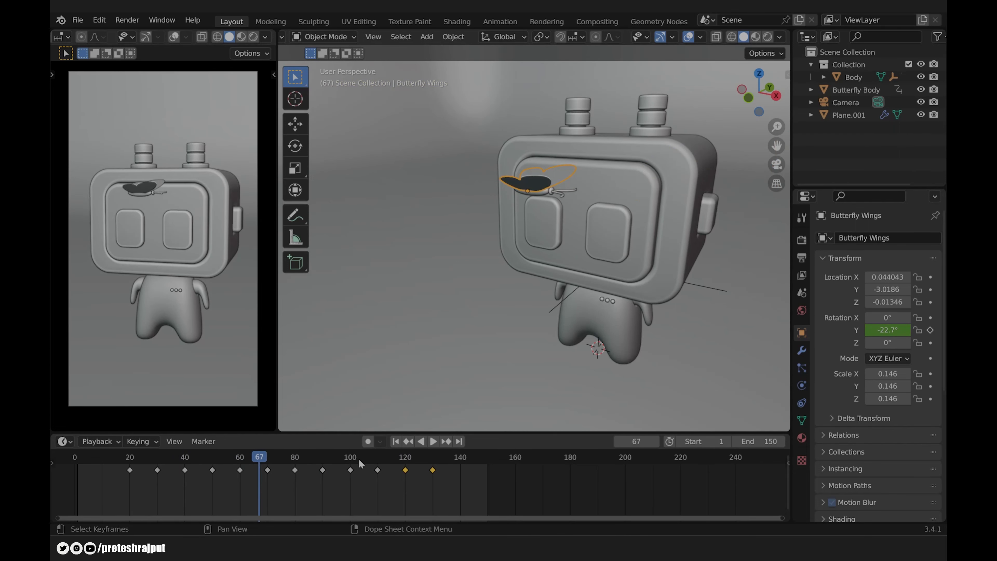
Play the animation from the first frame to check the wing flapping
left_click(395, 441)
left_click(431, 442)
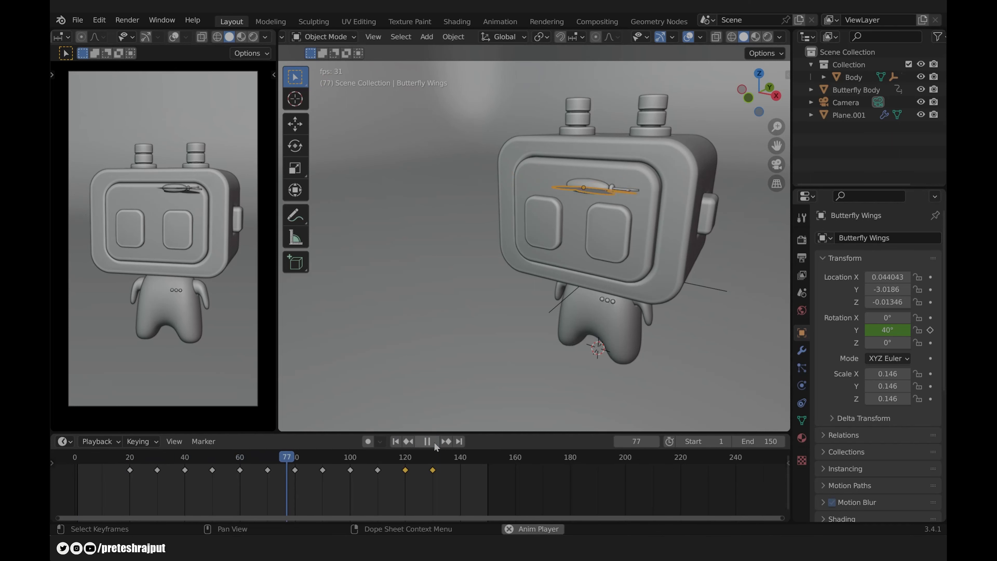
key("Escape")
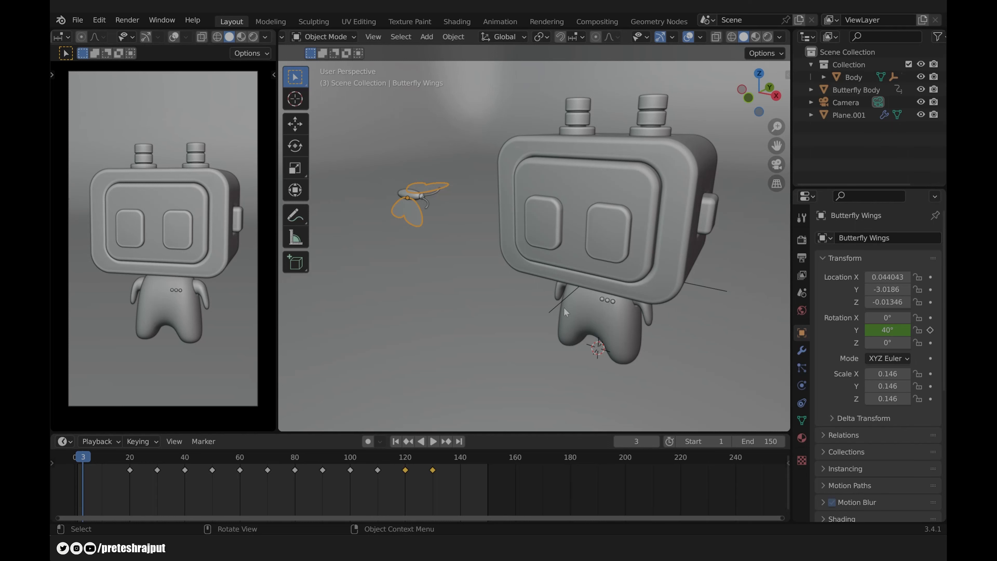
Select the empty that controls the robot's head and insert a Rotation keyframe on frame 1
left_click(554, 306)
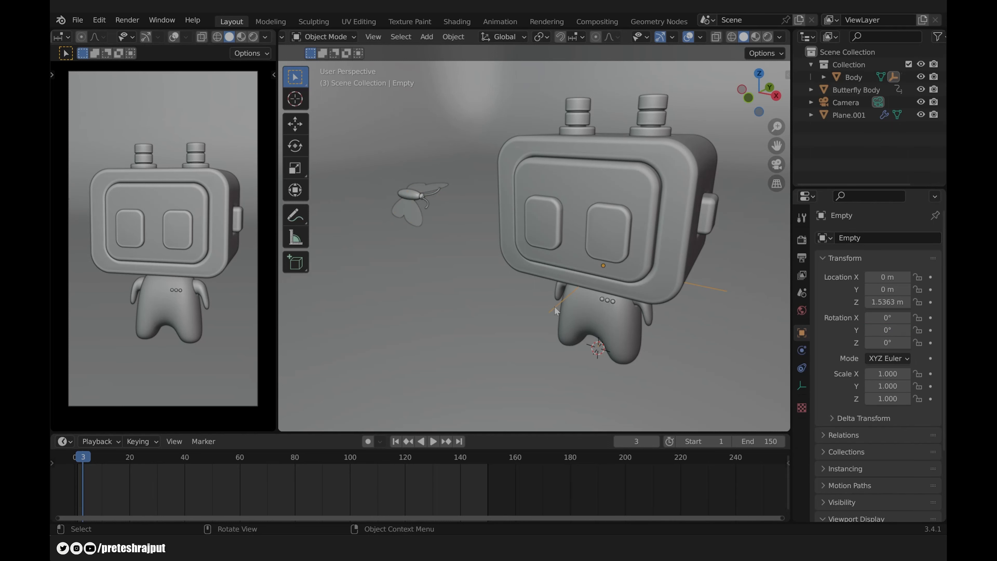
left_click(395, 441)
key("i")
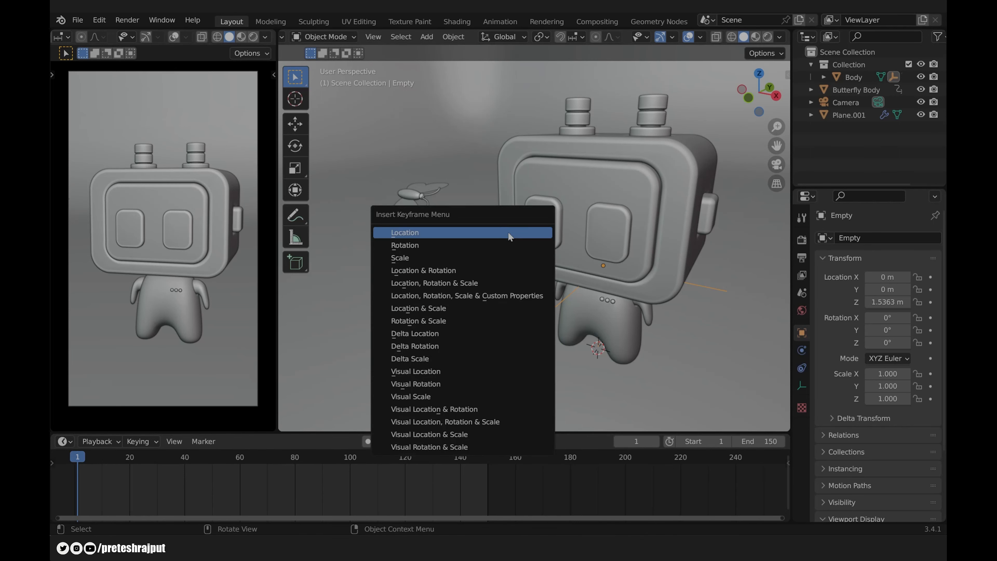
left_click(436, 246)
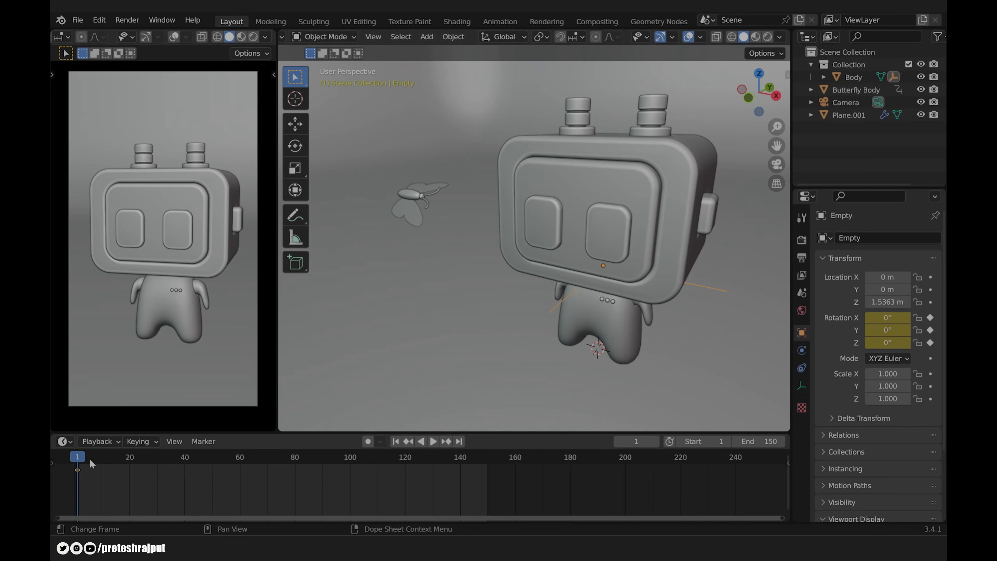
On frame 20, rotate the head's empty in the top view to about -30° on Z so the robot faces the butterfly
left_click_drag(78, 457, 130, 458)
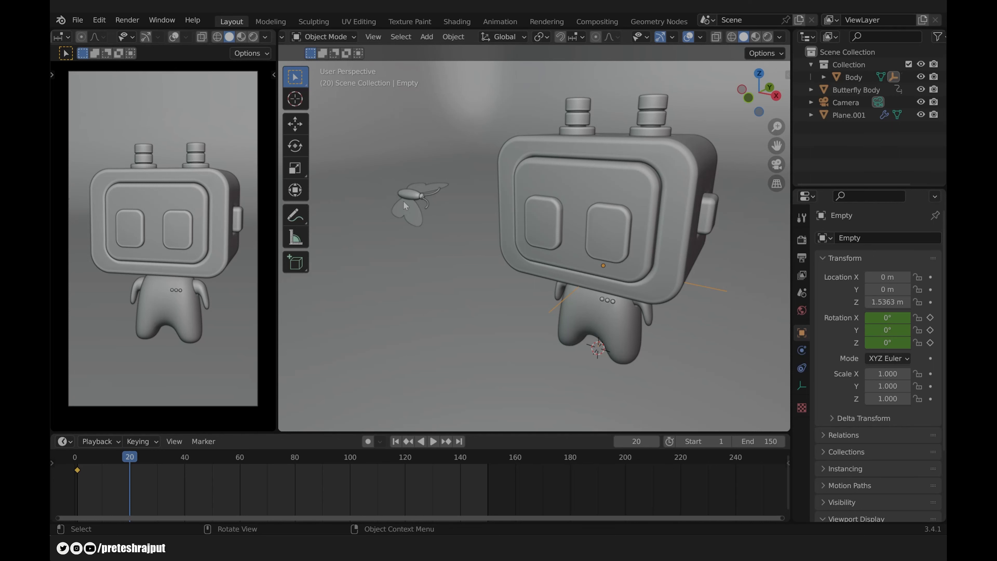
key("KP_7")
key("r")
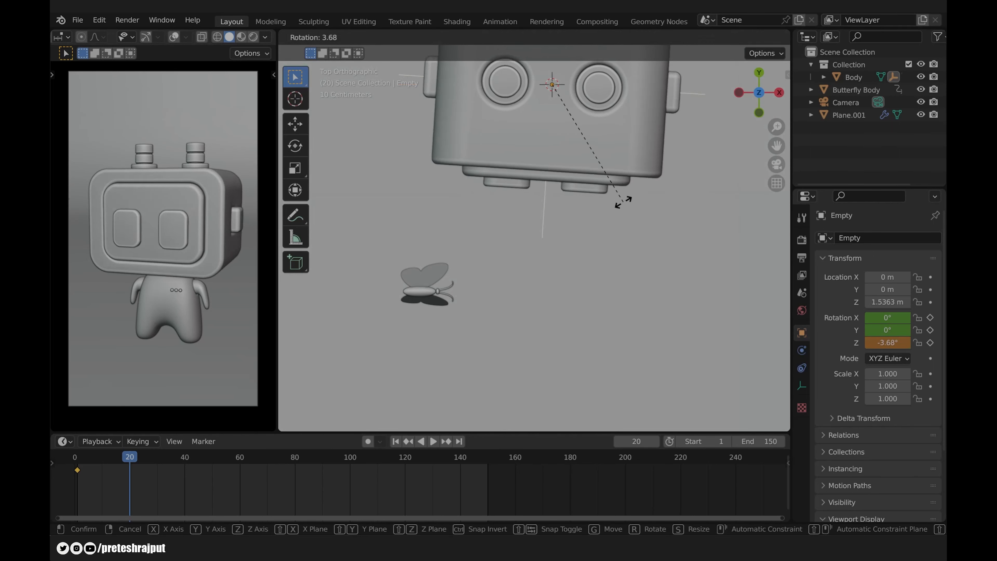
left_click(564, 236)
Tilt the head's empty up about its local X axis to about -15.5° and keyframe its rotation on frame 20
key("KP_1")
key("r")
key("x")
key("x")
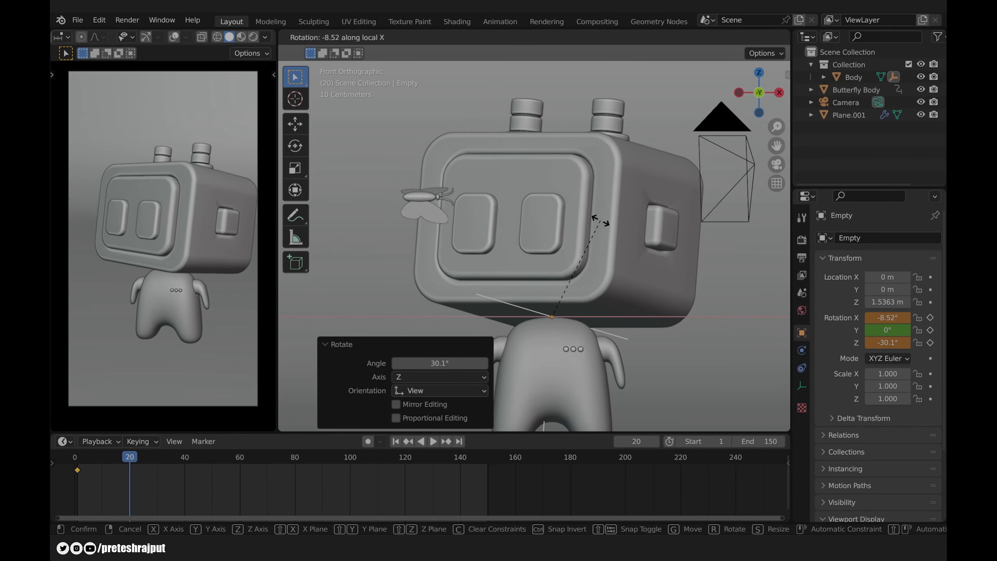
left_click(605, 236)
middle_click_drag(605, 236, 539, 244)
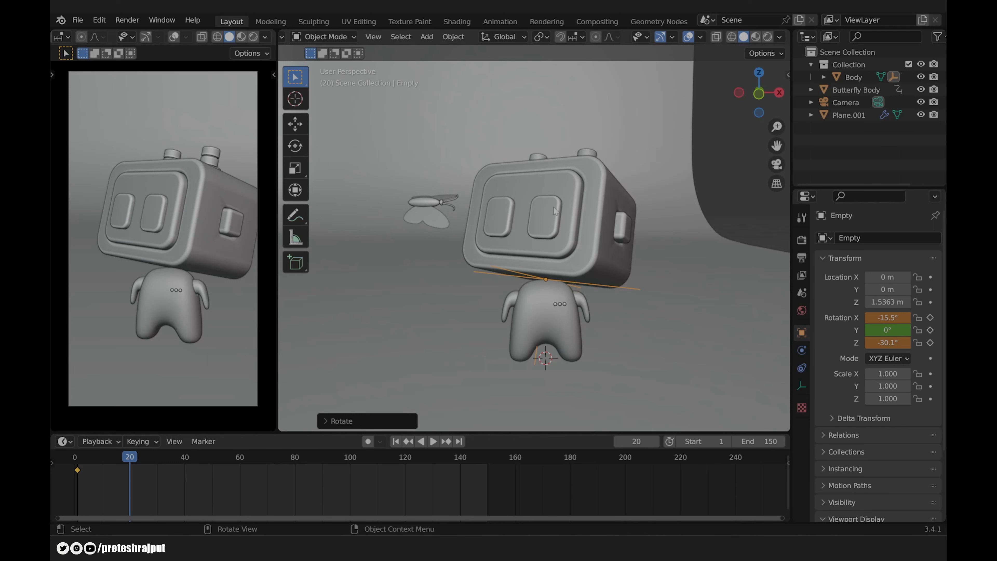
key("i")
left_click(557, 197)
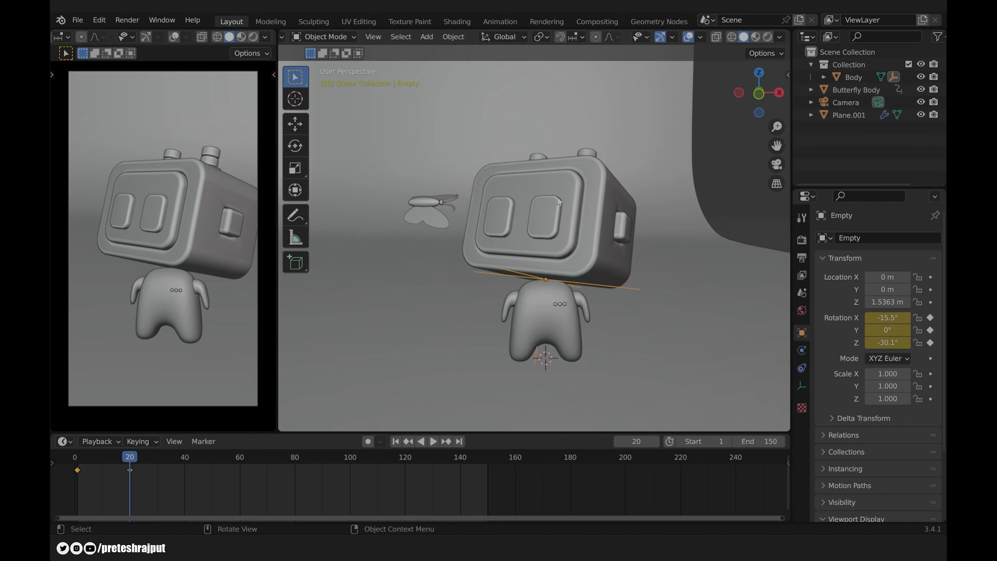
On frame 120, rotate the head's empty in the top view to about 39.7° on Z so the robot faces the butterfly
key("KP_1")
left_click_drag(386, 460, 405, 464)
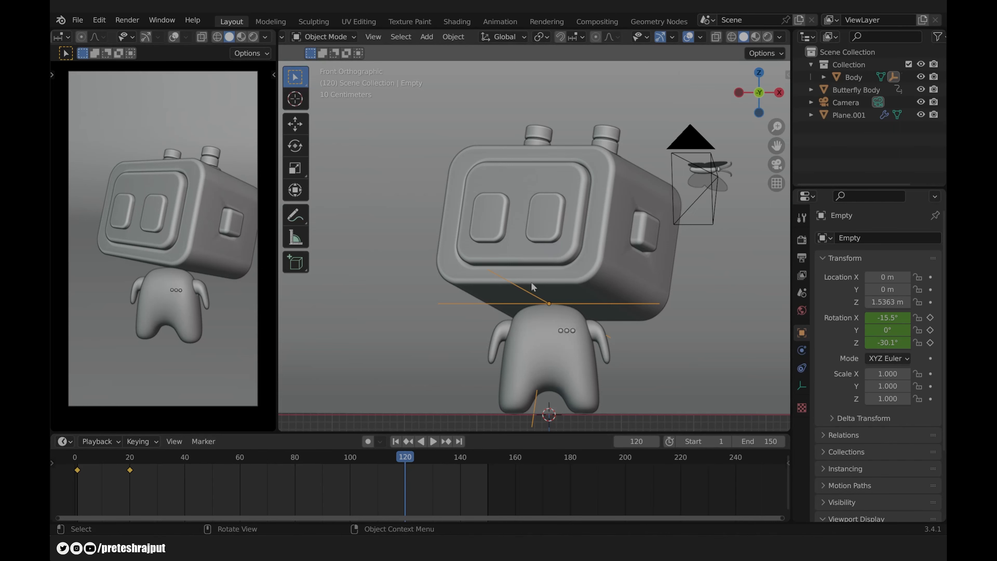
key("KP_7")
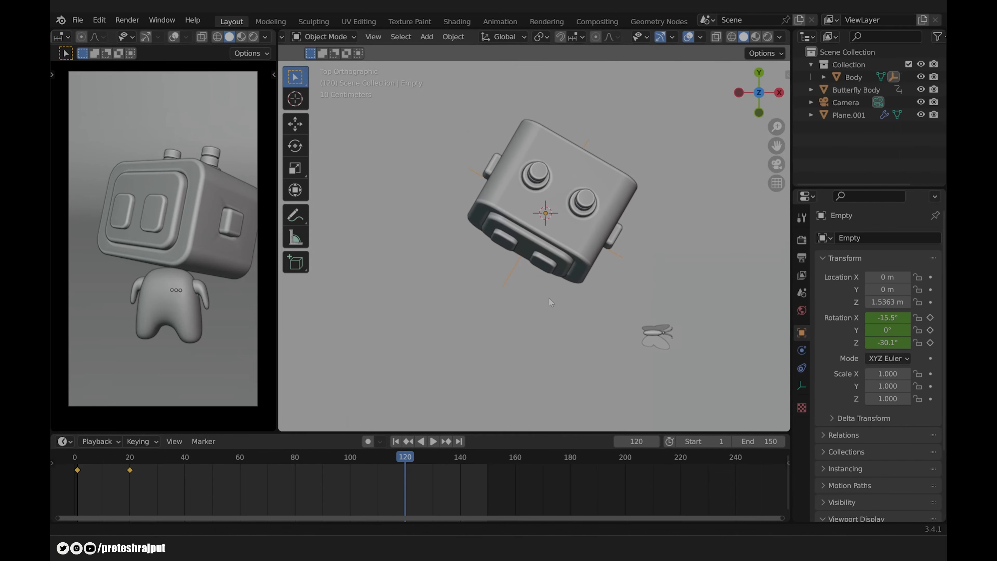
key("r")
left_click(600, 167)
Tilt the head's empty up about its local X axis to about -23° and keyframe its rotation on frame 120
key("KP_1")
key("r")
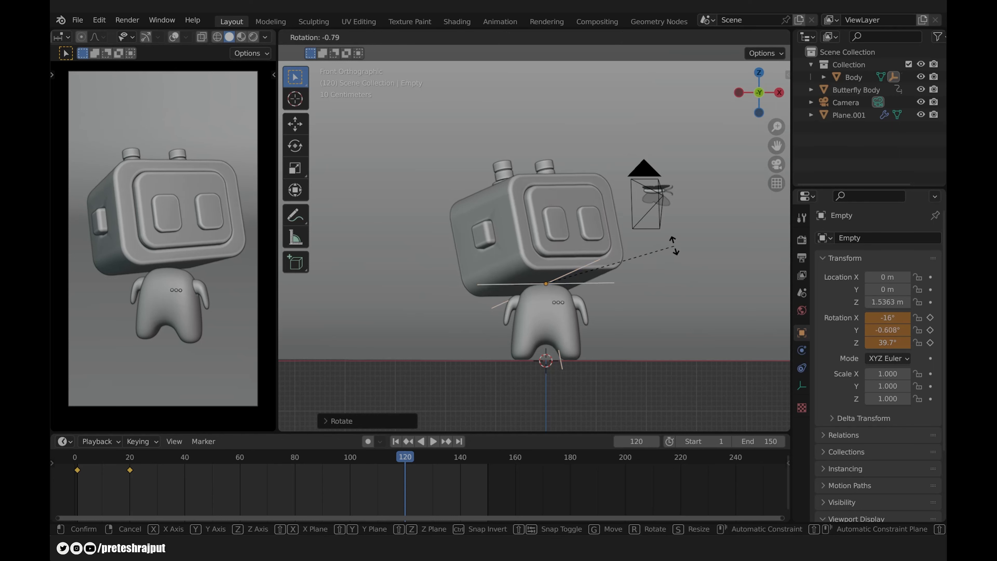
key("x")
key("x")
left_click(676, 235)
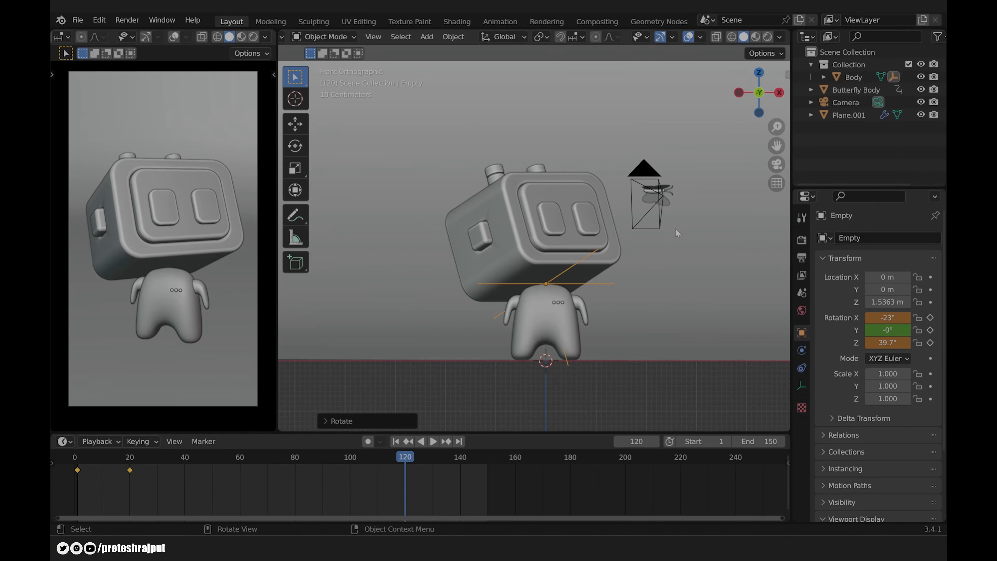
key("i")
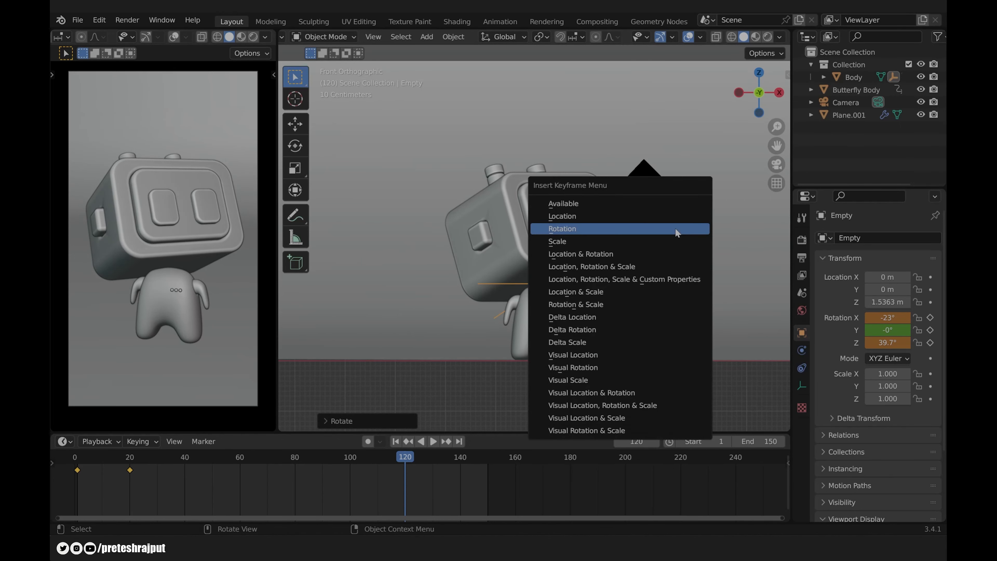
left_click(676, 232)
Copy the head empty's rotation keyframe from frame 1 to frame 140
left_click_drag(412, 491, 460, 491)
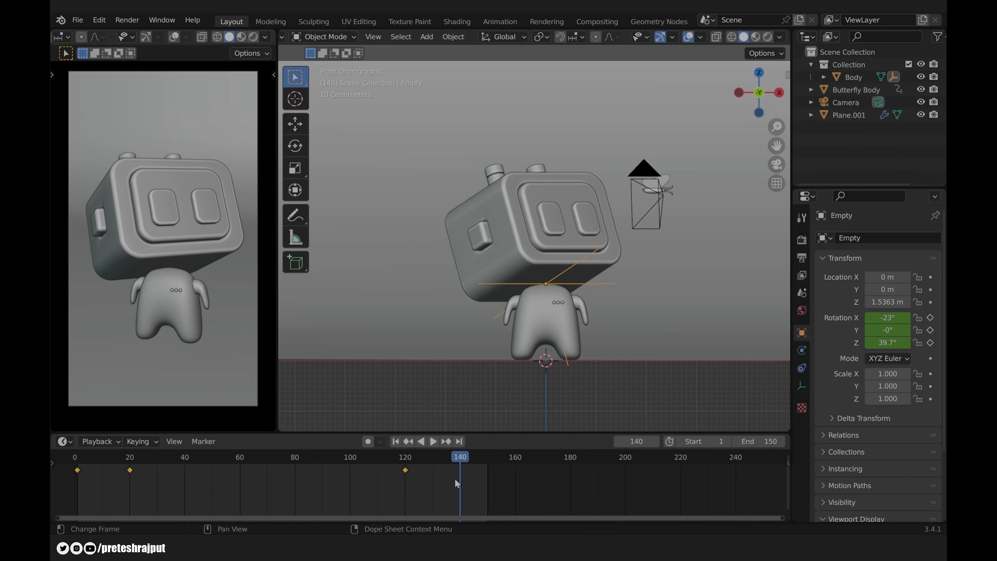
left_click_drag(100, 490, 67, 468)
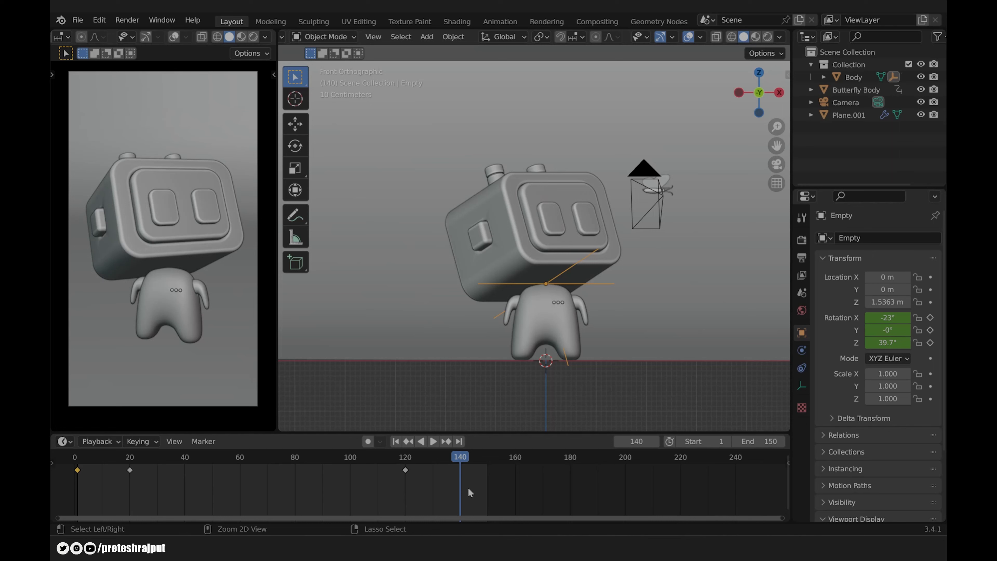
key("ctrl+v")
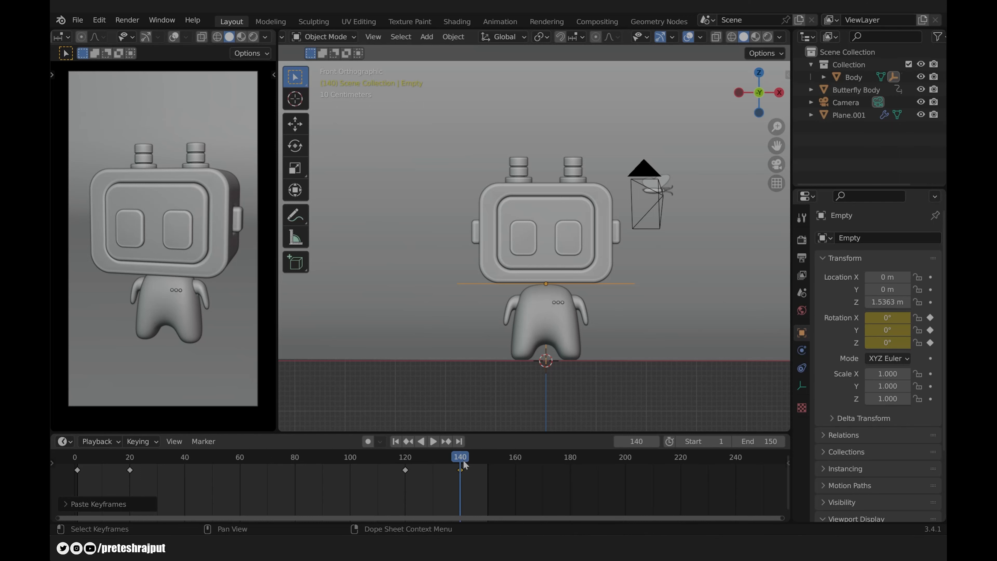
Play the animation from the first frame to check the robot's head movement
left_click(395, 441)
left_click(433, 441)
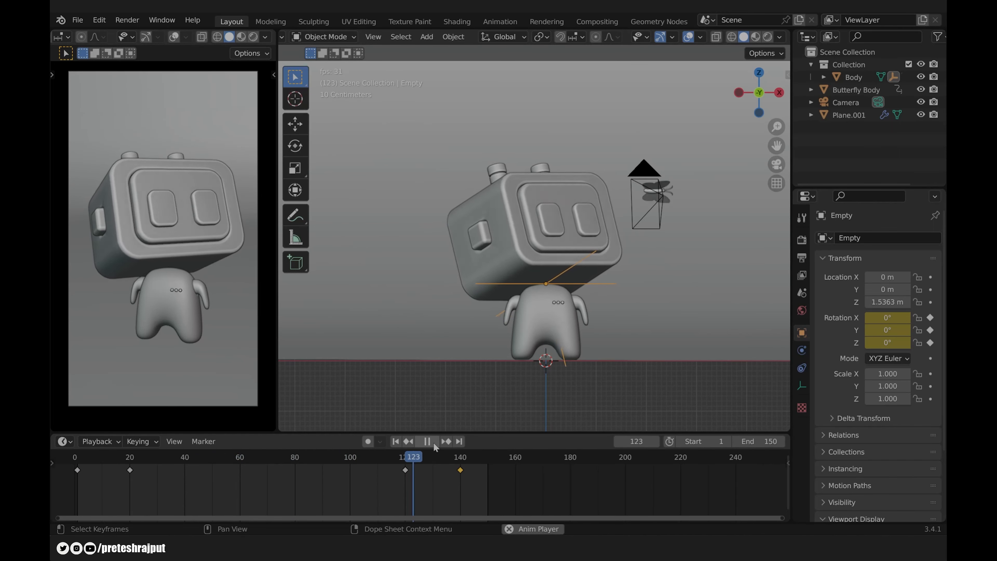
key("Escape")
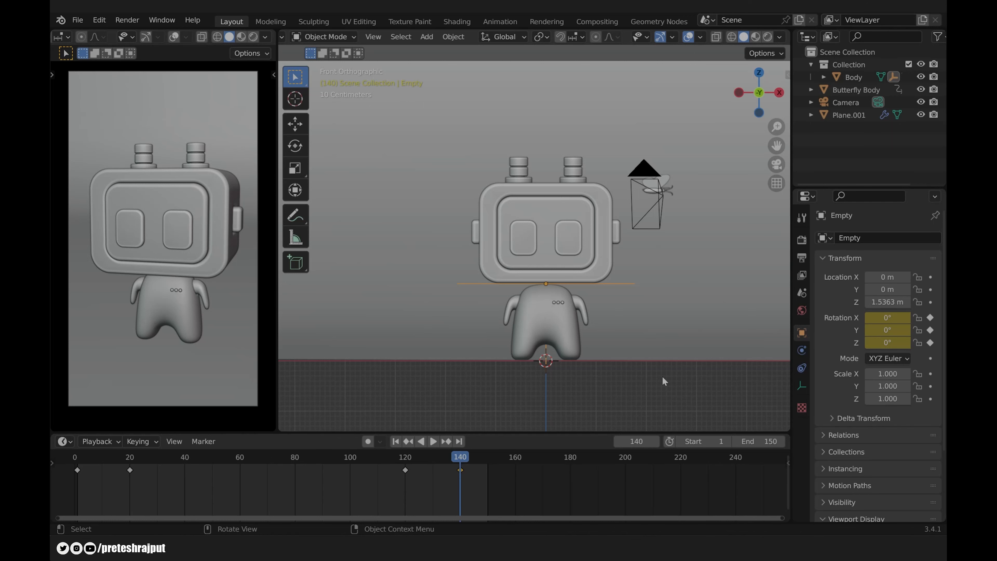
Select the robot's eyes and keyframe their Z scale at 1 on frame 140 and at 0.01 on frame 145
left_click(532, 237)
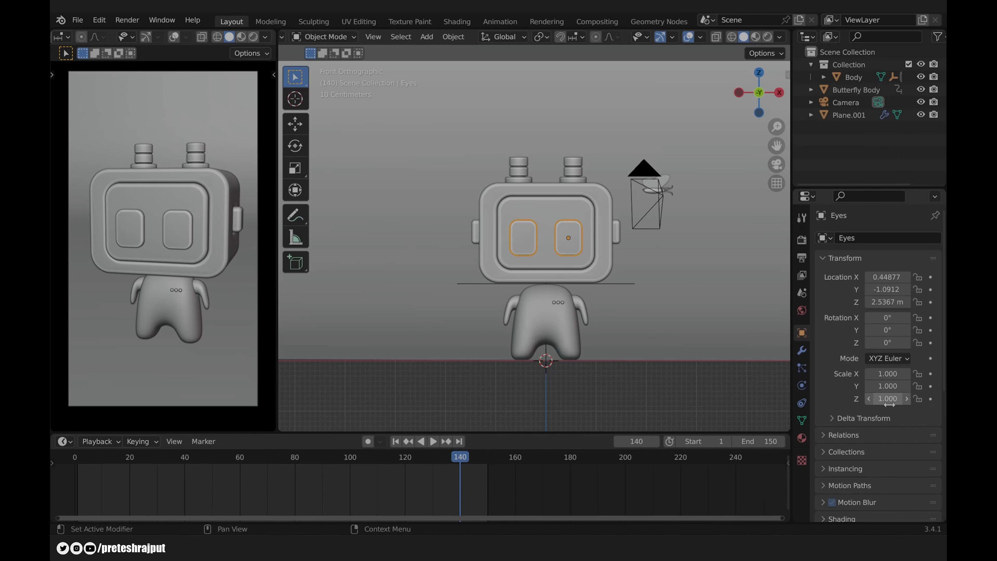
left_click(930, 399)
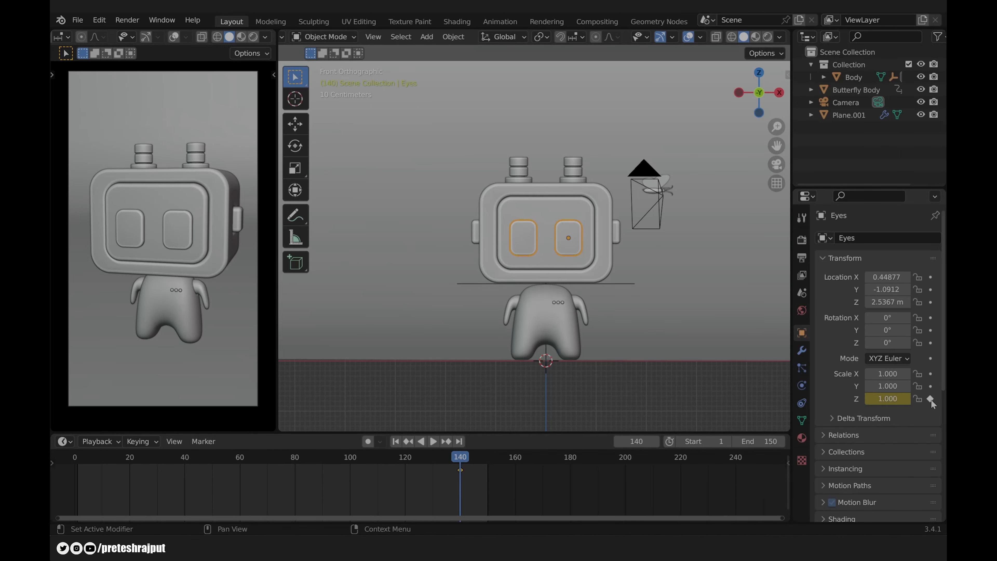
left_click_drag(463, 456, 475, 464)
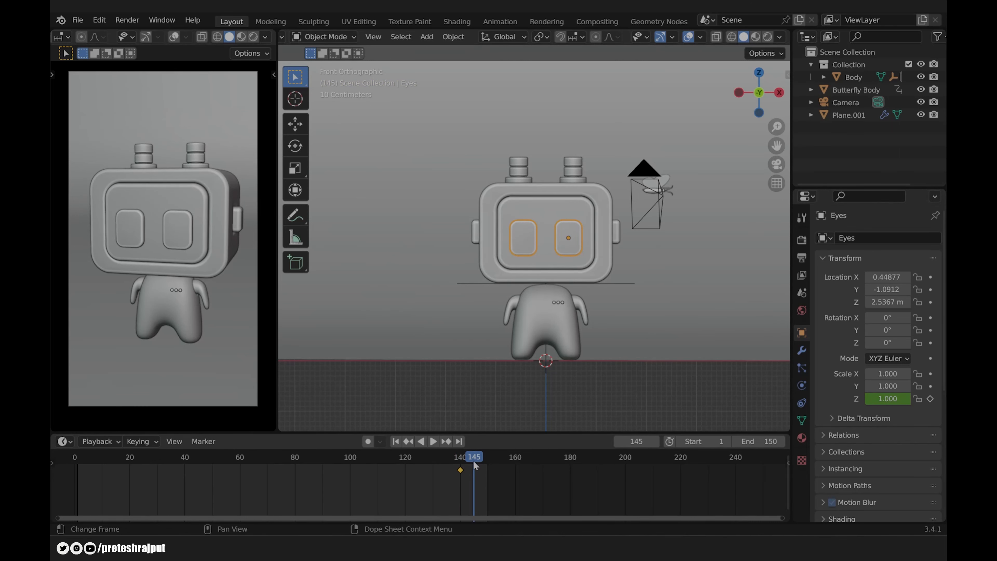
double_click(888, 399)
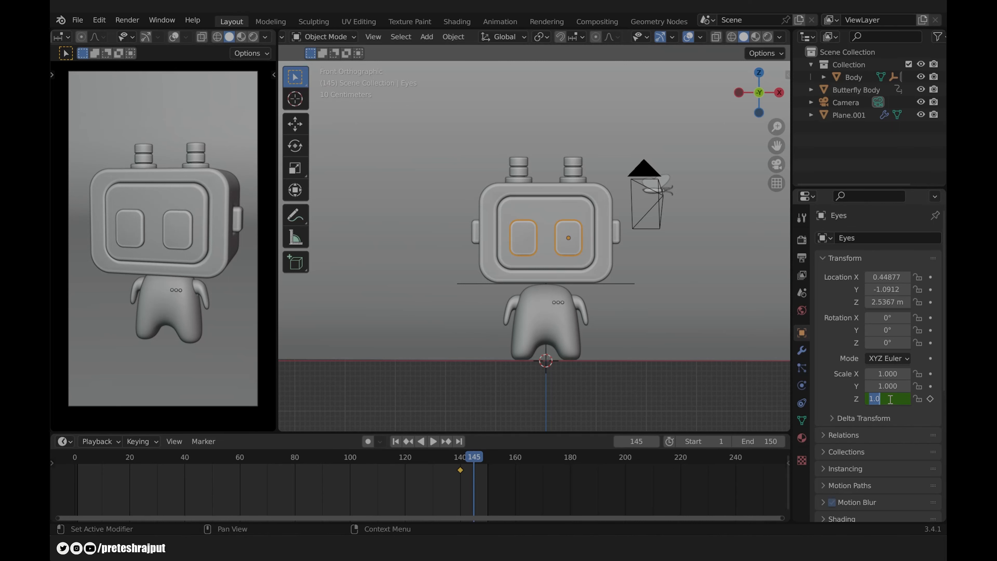
type("0.01")
key("Return")
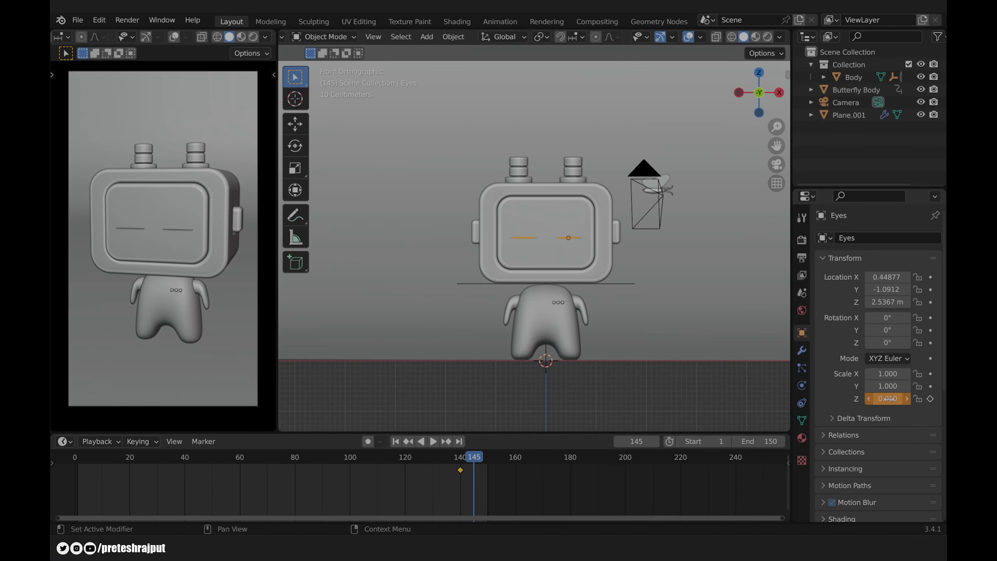
left_click(930, 400)
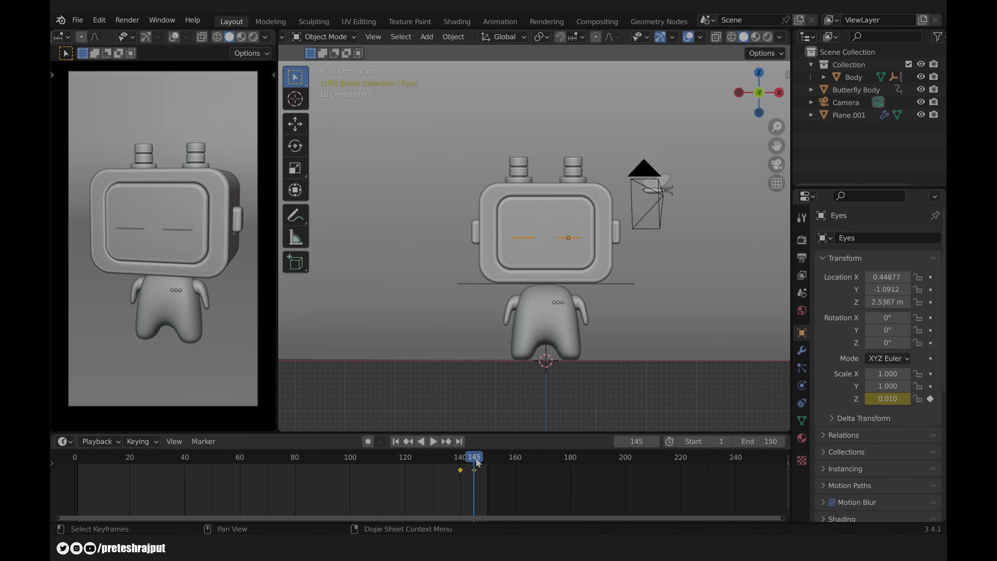
On frame 150, set the eyes' Z scale to 1 and keyframe it to finish the blink
key("space")
key("space")
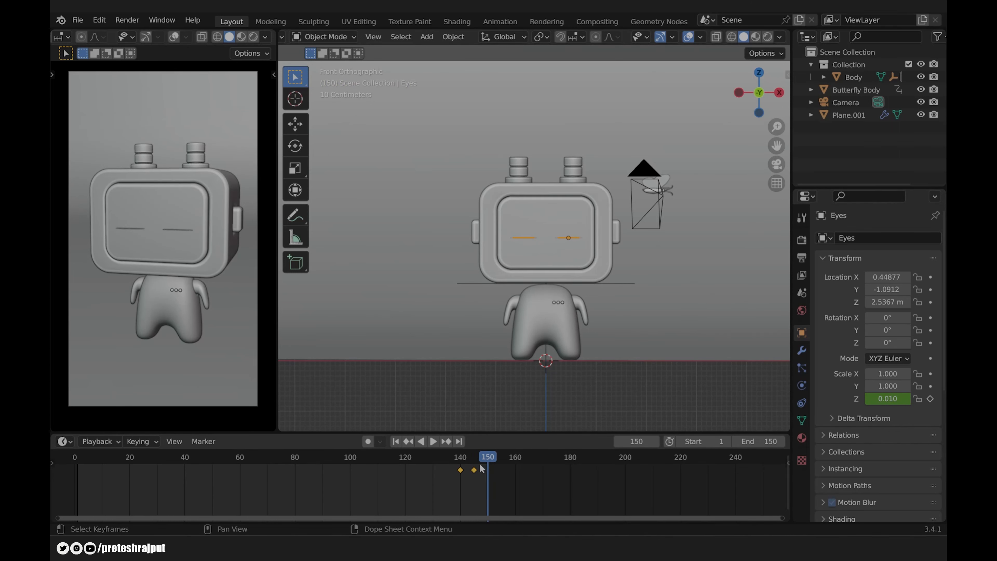
left_click(891, 399)
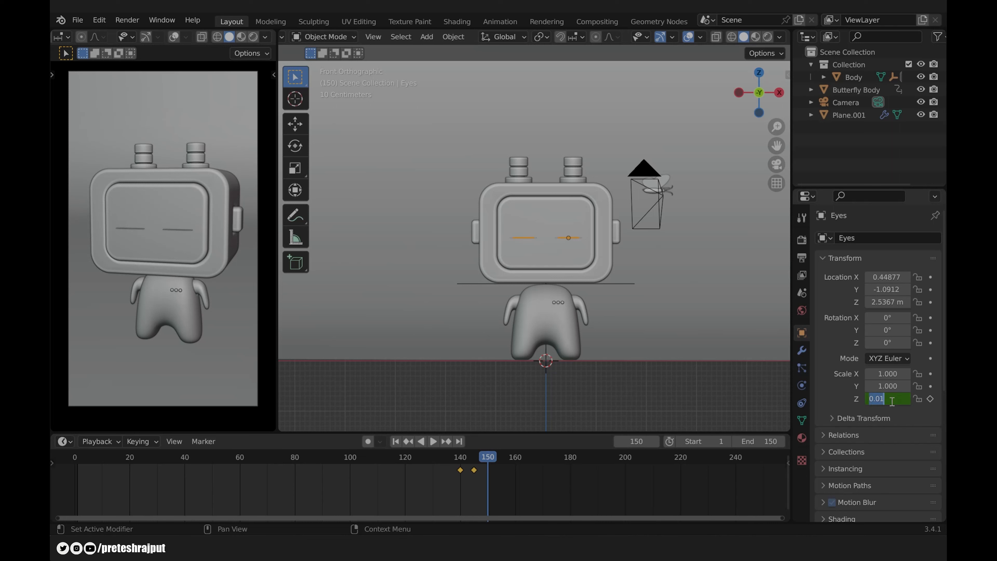
type("1")
key("Return")
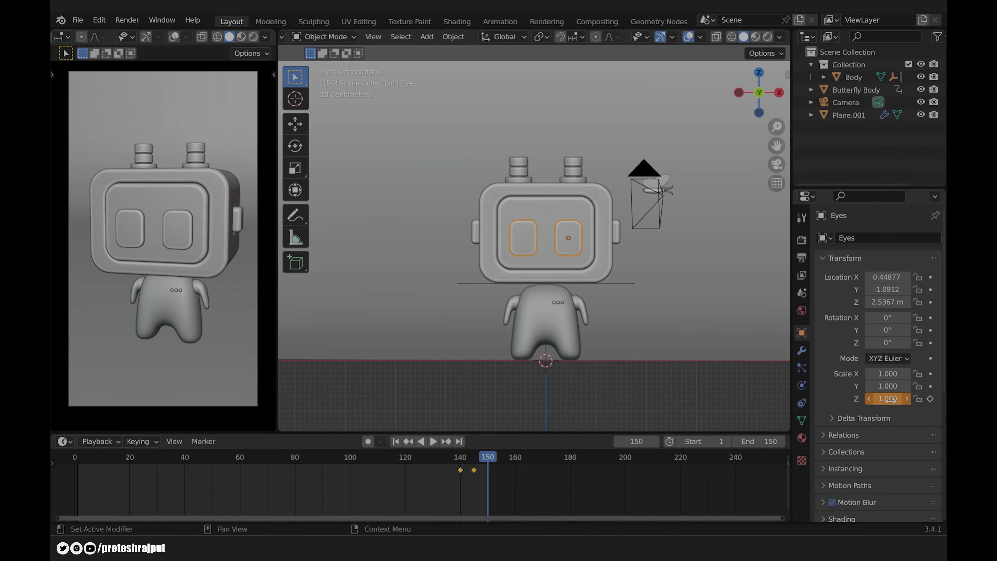
left_click(930, 398)
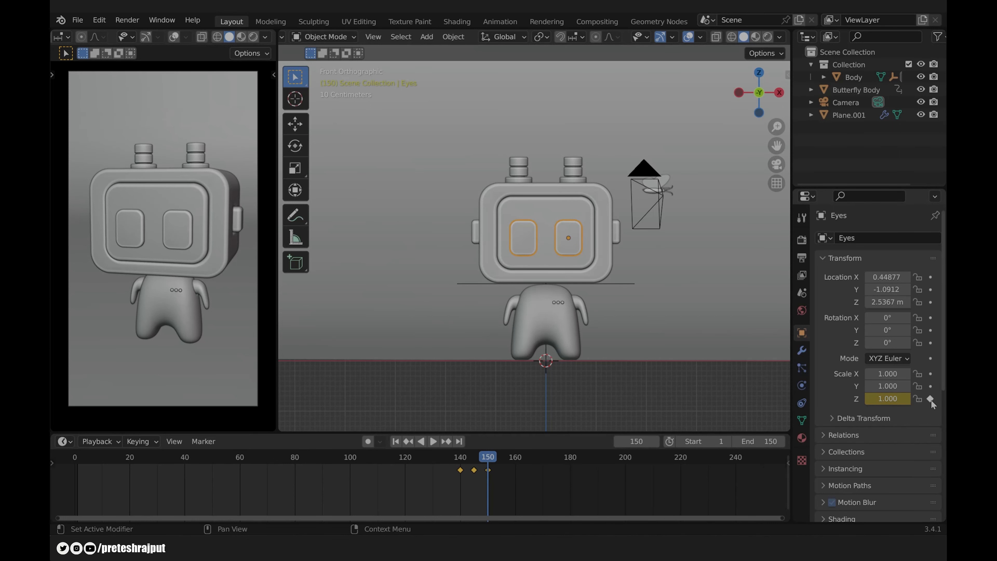
Play the animation from frame 90 and scrub through the timeline to check the blink and head motion
left_click(323, 457)
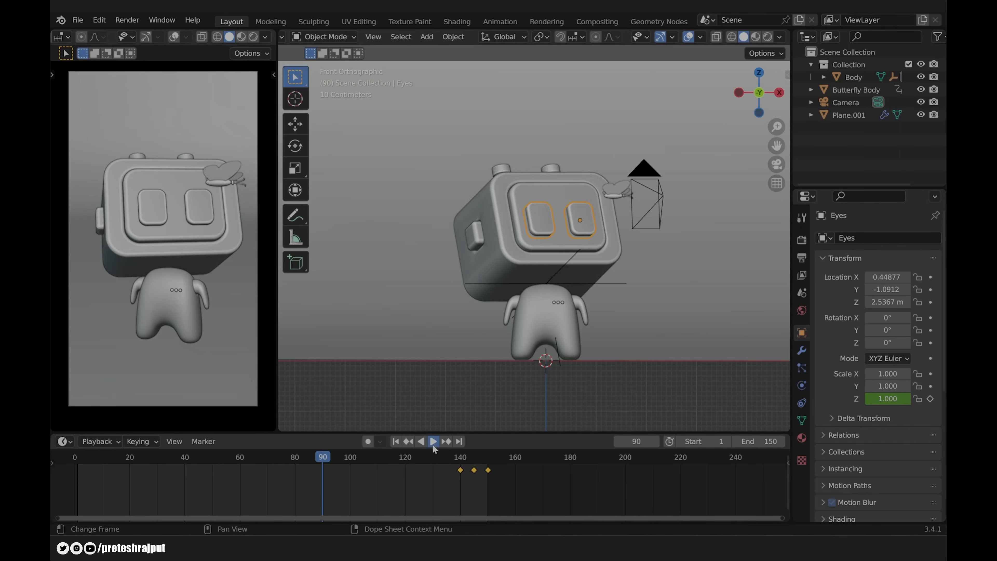
left_click(433, 442)
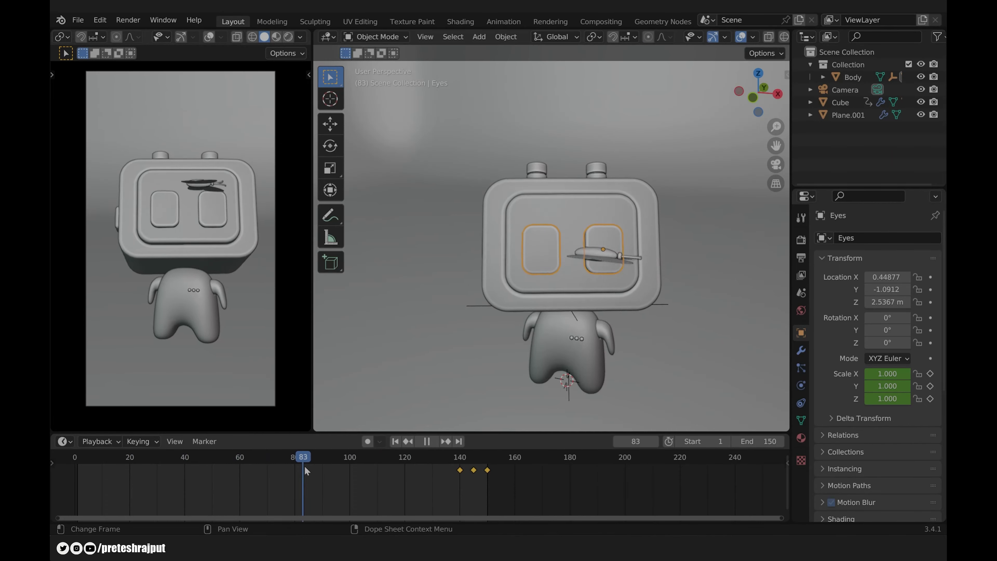
left_click_drag(305, 465, 154, 465)
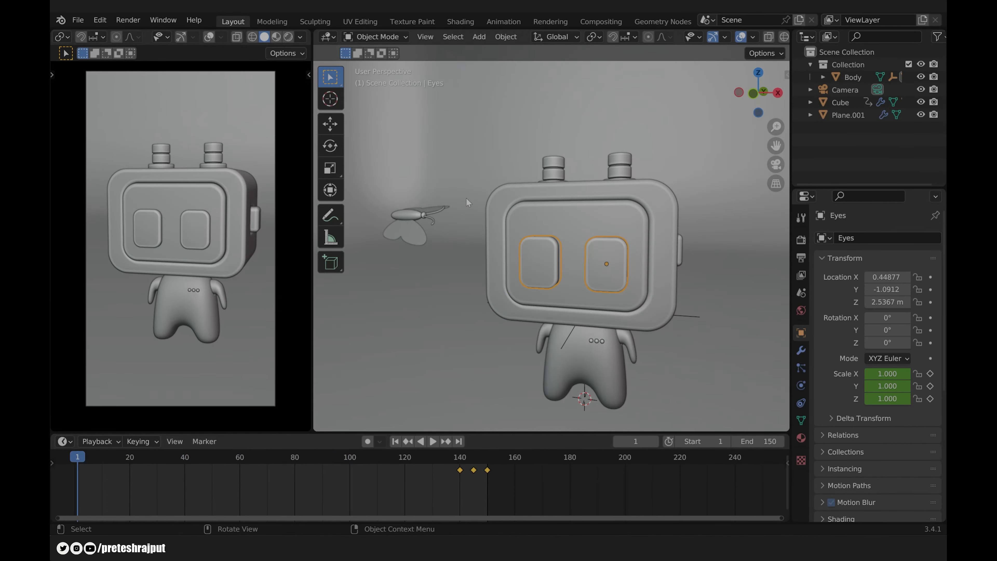
Show the camera view in rendered shading and open the Cycles render settings
left_click(288, 36)
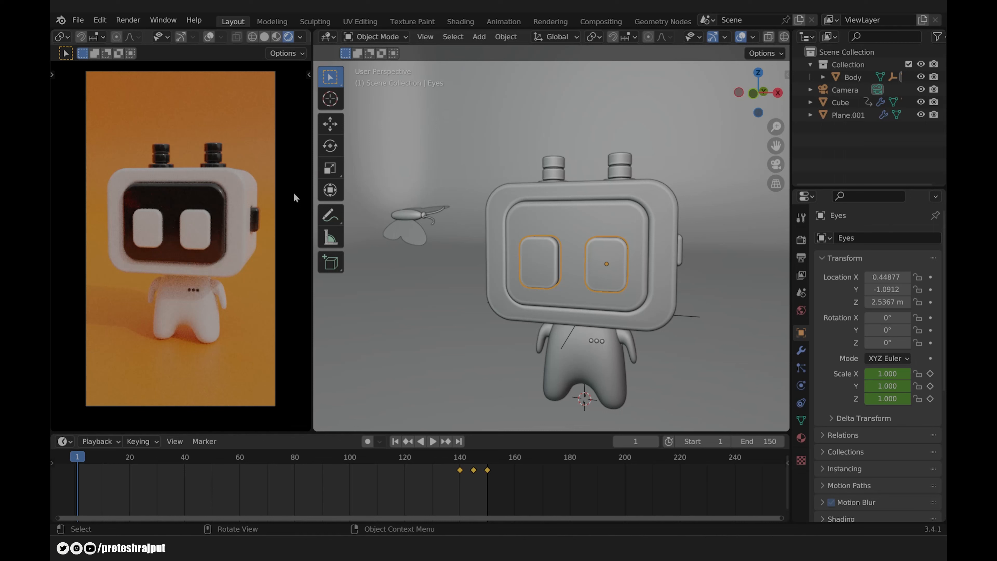
left_click(802, 241)
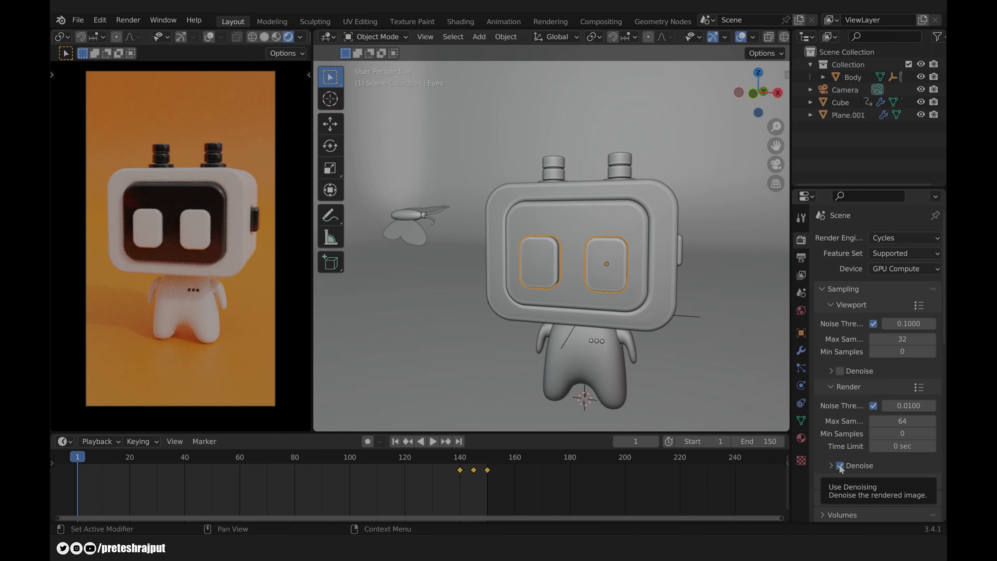
Set the render output path to the Render folder next to the project's folder
left_click(804, 258)
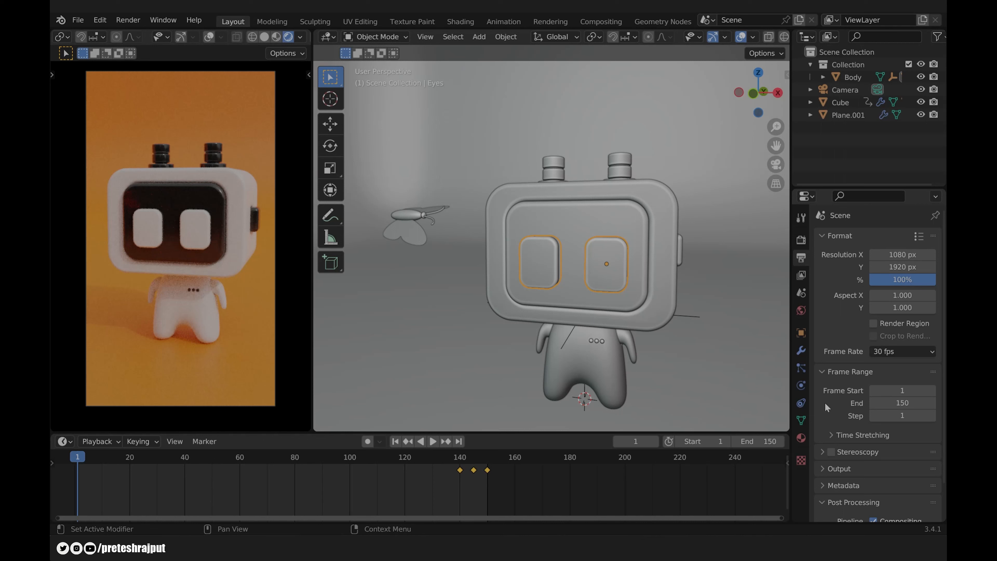
left_click(830, 469)
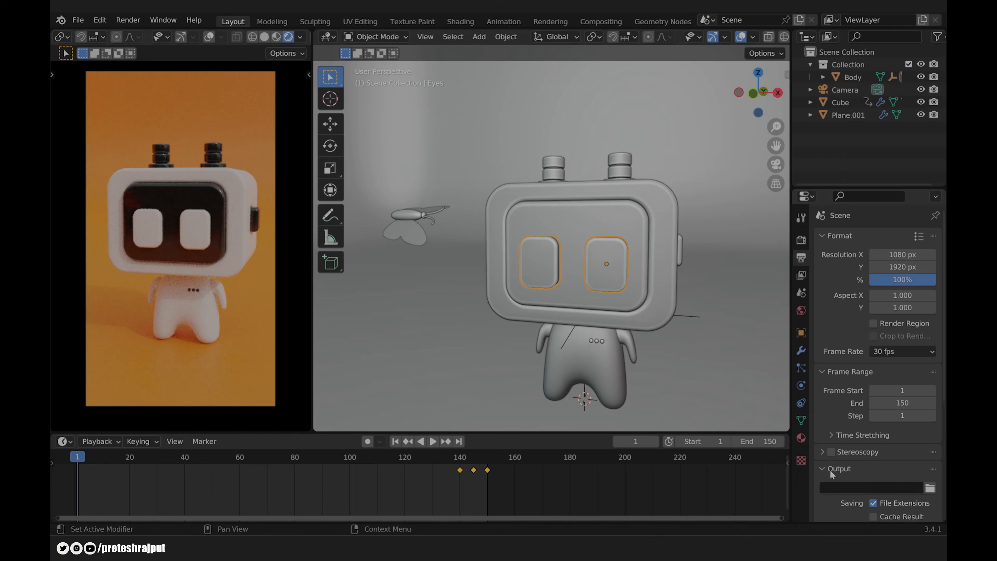
left_click(929, 488)
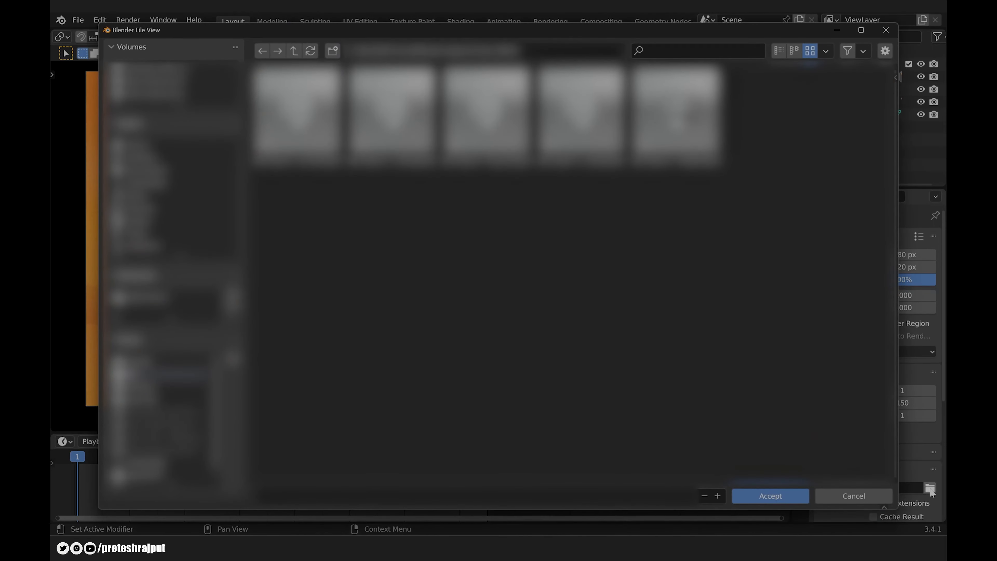
left_click(293, 54)
double_click(389, 114)
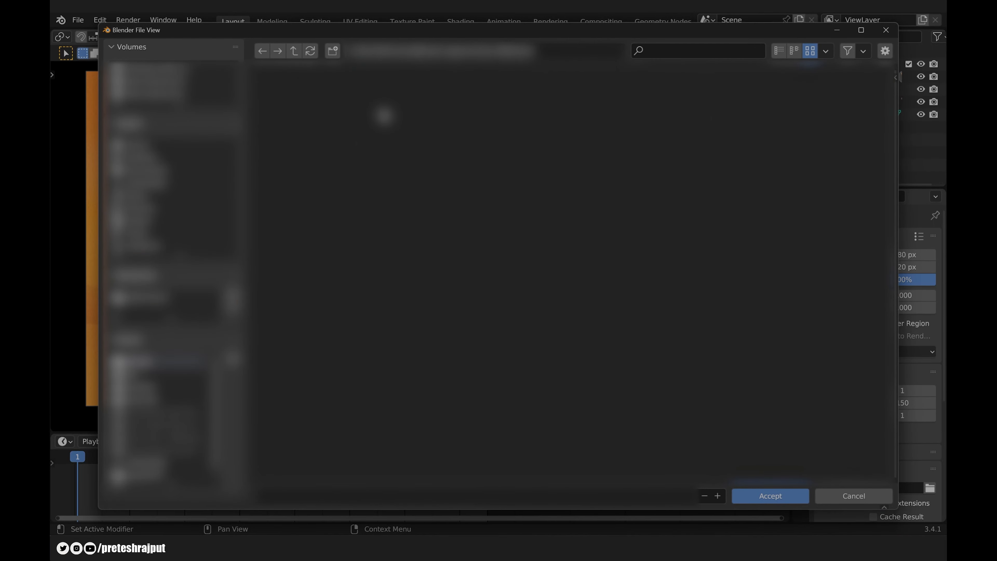
left_click(770, 496)
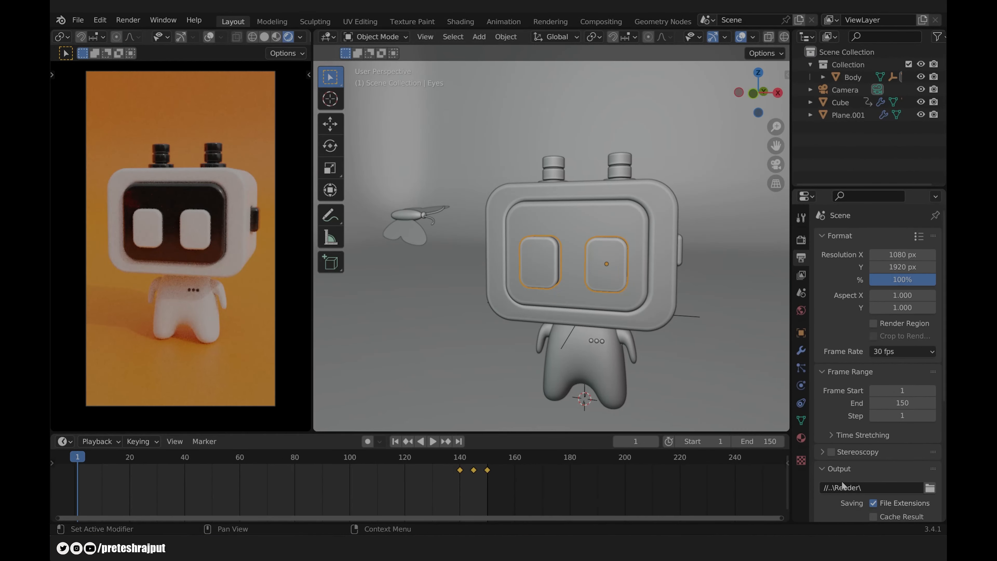
Set the output file format to FFmpeg Video and the encoding container to MPEG-4
scroll(841, 481, "down", 6)
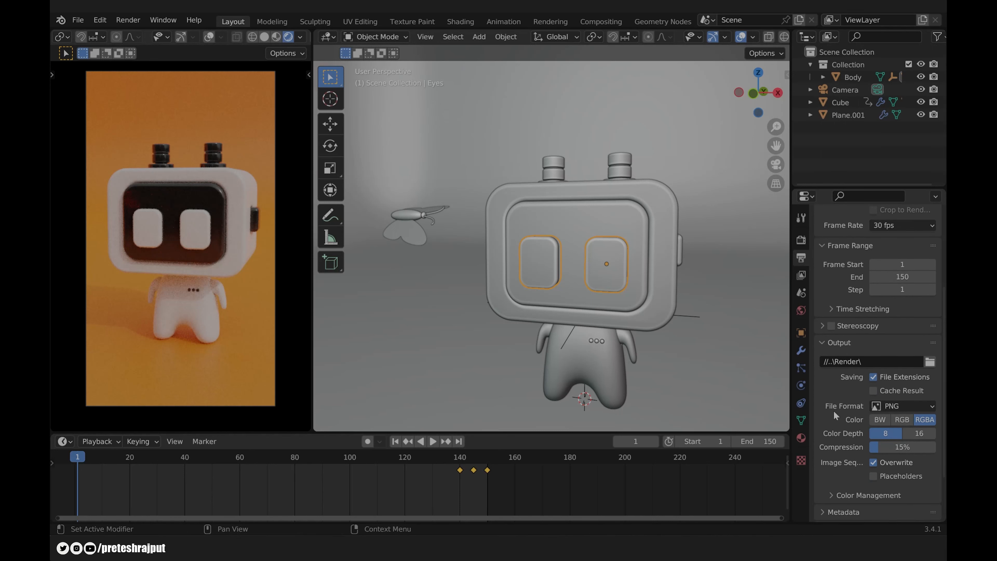
left_click(922, 405)
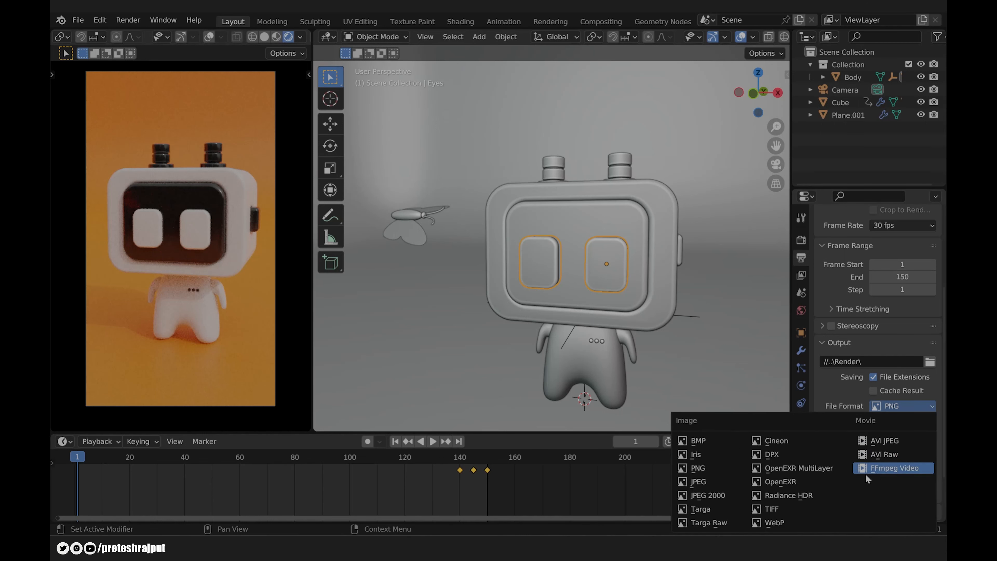
left_click(881, 472)
scroll(835, 427, "down", 1)
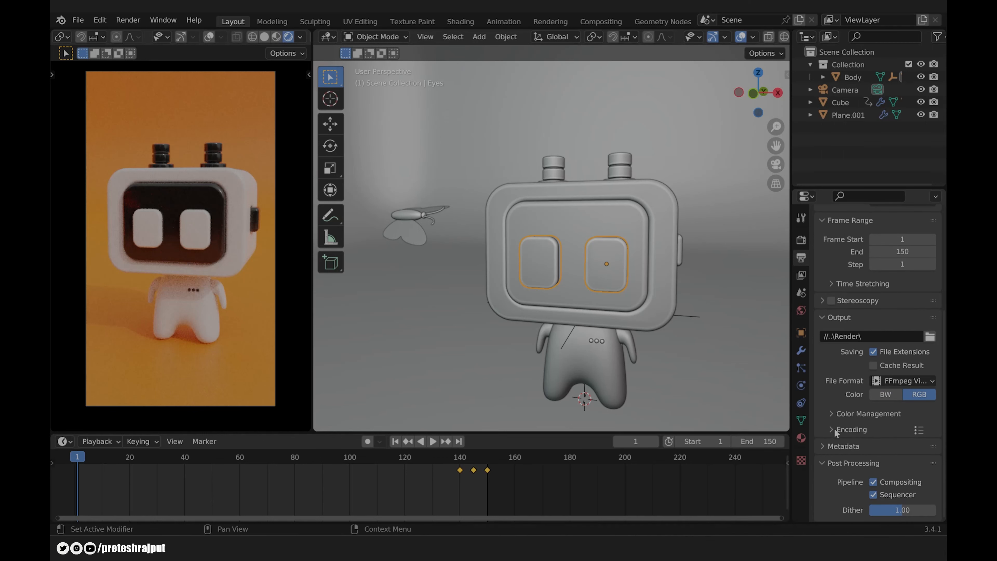
left_click(832, 430)
scroll(832, 430, "down", 1)
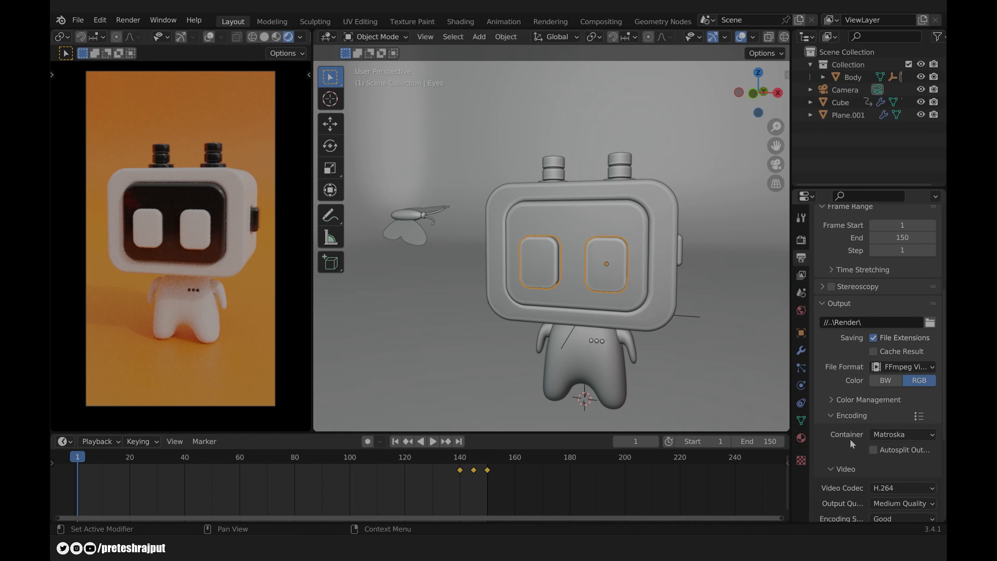
left_click(877, 435)
left_click(883, 393)
scroll(847, 440, "down", 3)
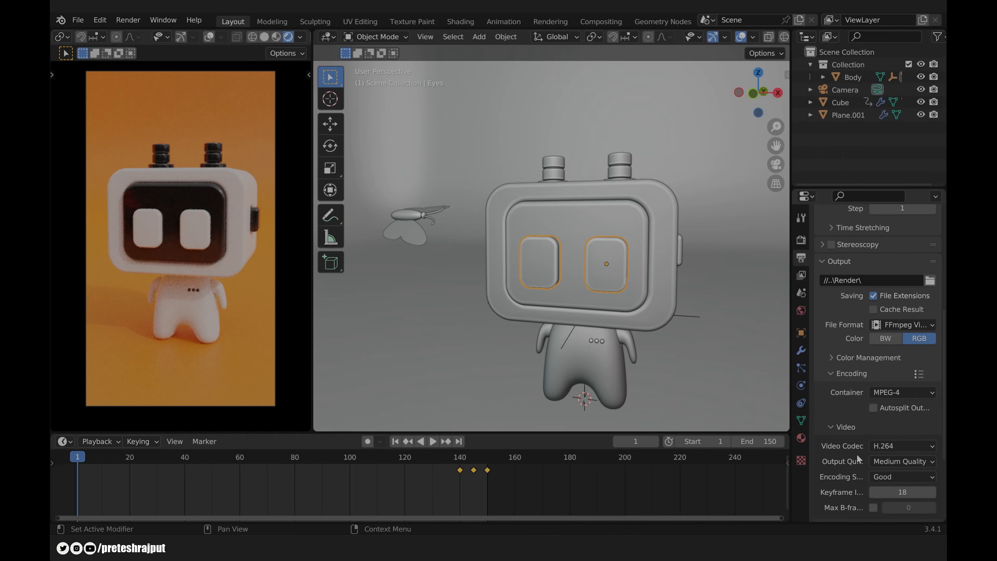
Render the whole animation and fit the render result in view
left_click(138, 24)
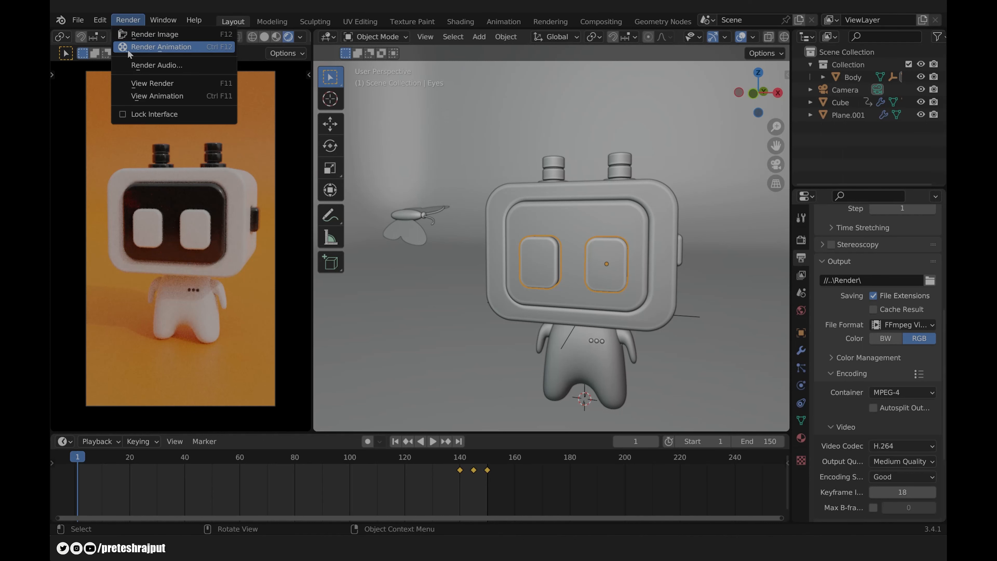
left_click(215, 49)
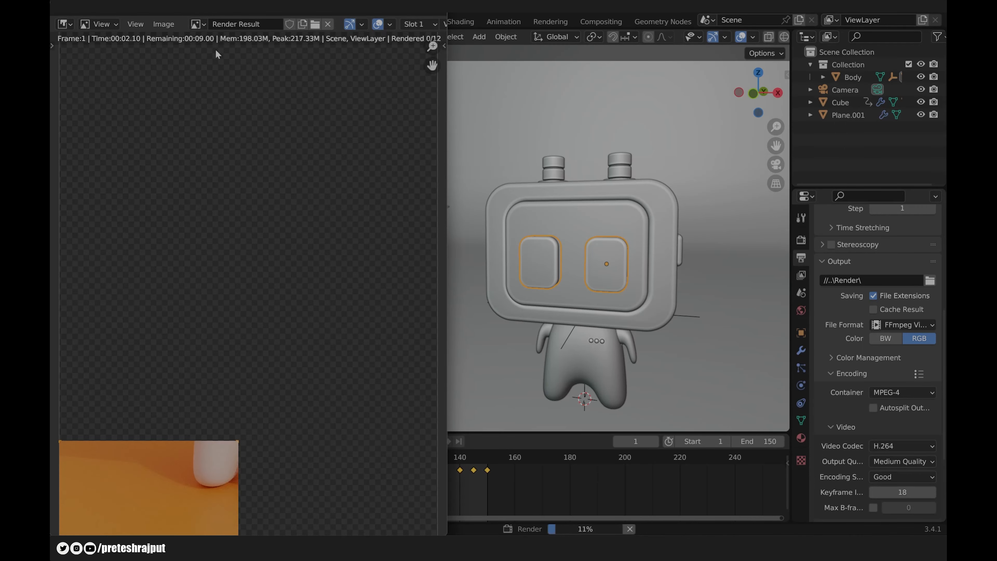
scroll(334, 106, "down", 2)
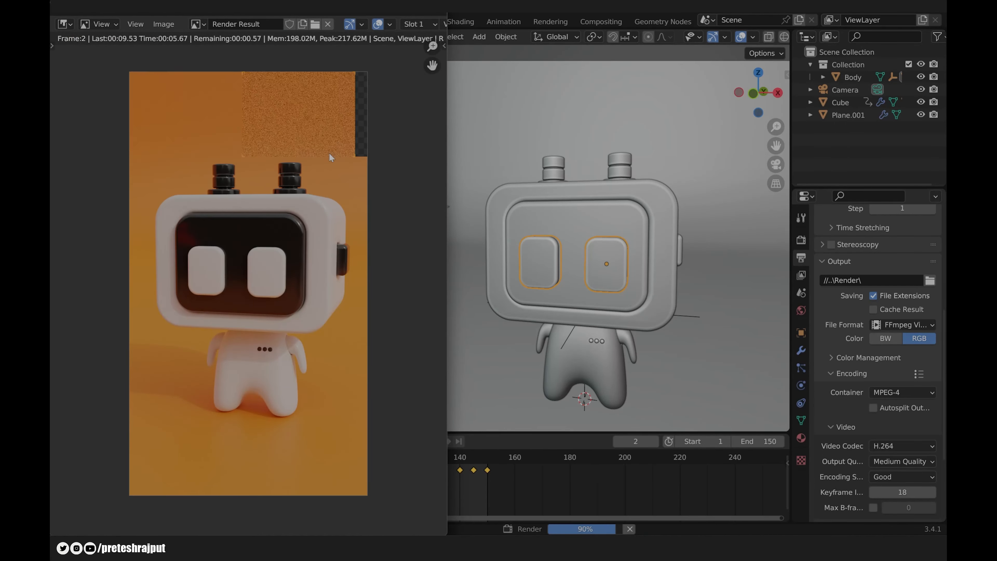